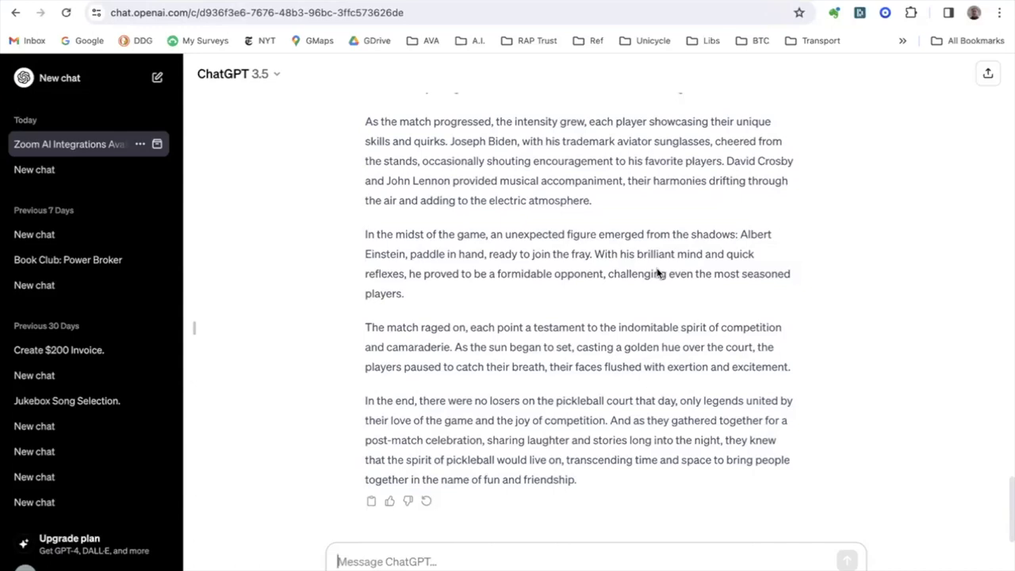
Copy the earlier pickleball story prompt with its full list of people into the message box.
{"action": "scroll", "coordinate": [686, 208], "scroll_direction": "up", "scroll_amount": 4}
{"action": "scroll", "coordinate": [685, 208], "scroll_direction": "up", "scroll_amount": 7}
{"action": "scroll", "coordinate": [686, 207], "scroll_direction": "down", "scroll_amount": 3}
{"action": "scroll", "coordinate": [686, 207], "scroll_direction": "up", "scroll_amount": 5}
{"action": "scroll", "coordinate": [686, 207], "scroll_direction": "down", "scroll_amount": 2}
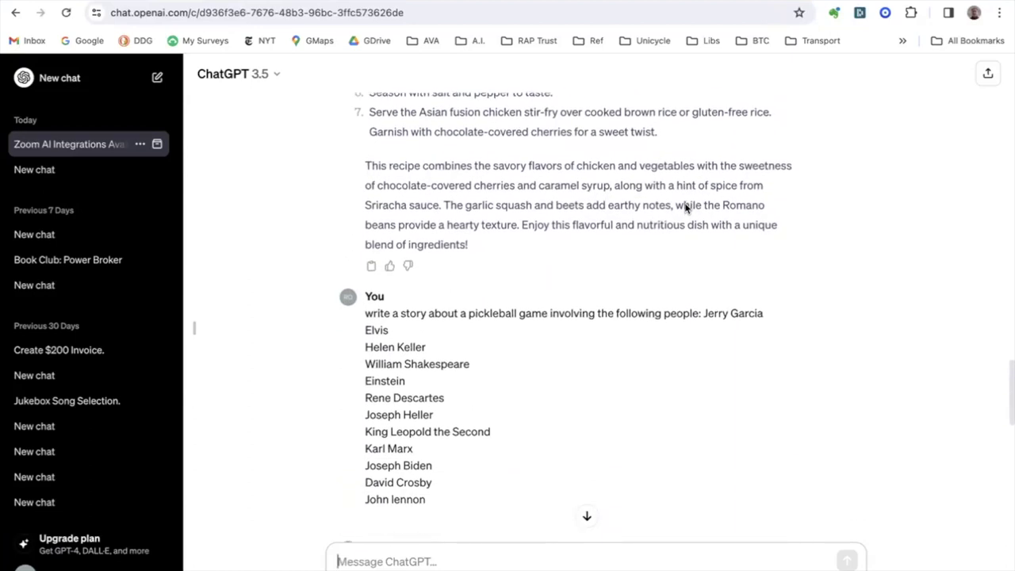
{"action": "scroll", "coordinate": [434, 501], "scroll_direction": "up", "scroll_amount": 1}
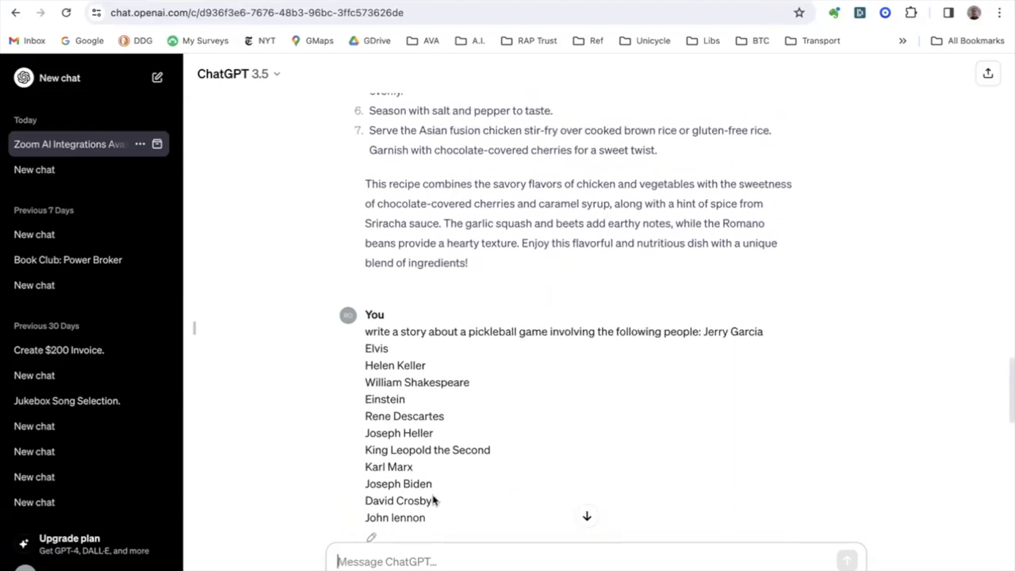
{"action": "left_click_drag", "start_coordinate": [431, 523], "coordinate": [346, 415]}
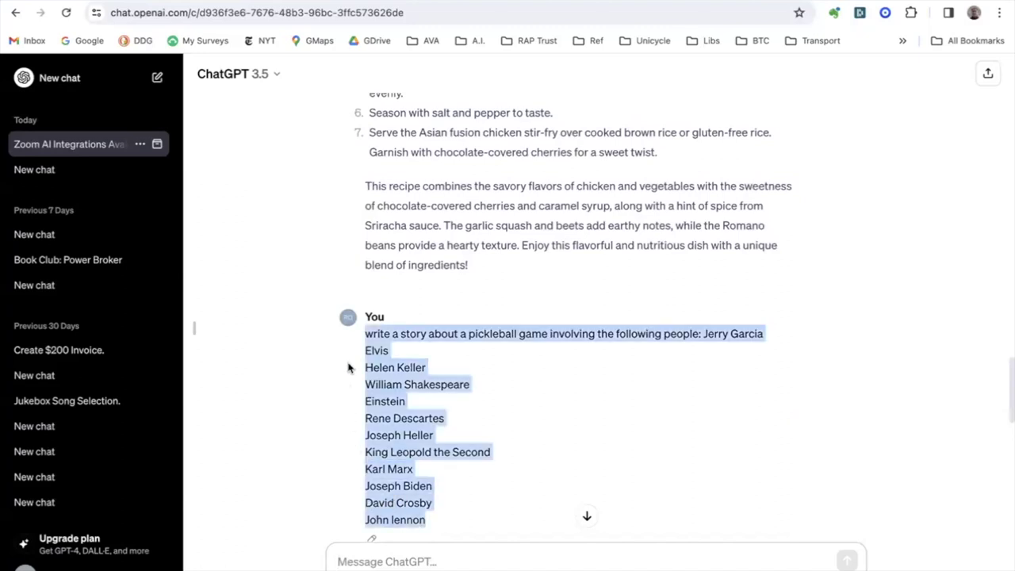
{"action": "left_click", "coordinate": [357, 563]}
{"action": "type", "text": "User write a story about a pickleball game involving the following people: Jerry Garcia Elvis Helen Keller William Shakespeare Einstein Rene Descartes Joseph Heller King Leopold the Second Karl Marx Joseph Biden David Crosby John lennon"}
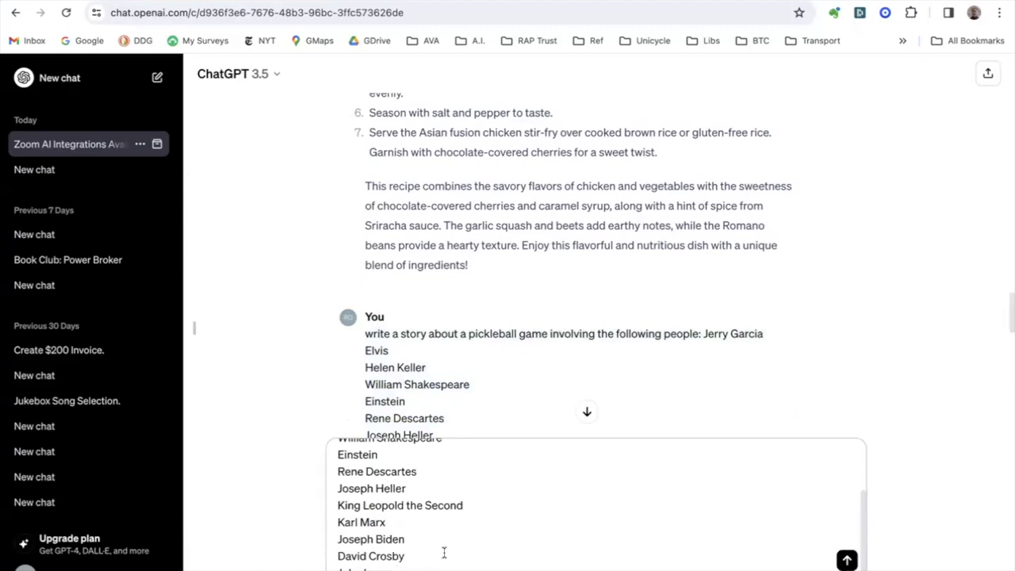
Insert "that ends badly" after "pickleball game" in the copied prompt and submit it.
{"action": "scroll", "coordinate": [441, 550], "scroll_direction": "up", "scroll_amount": 5}
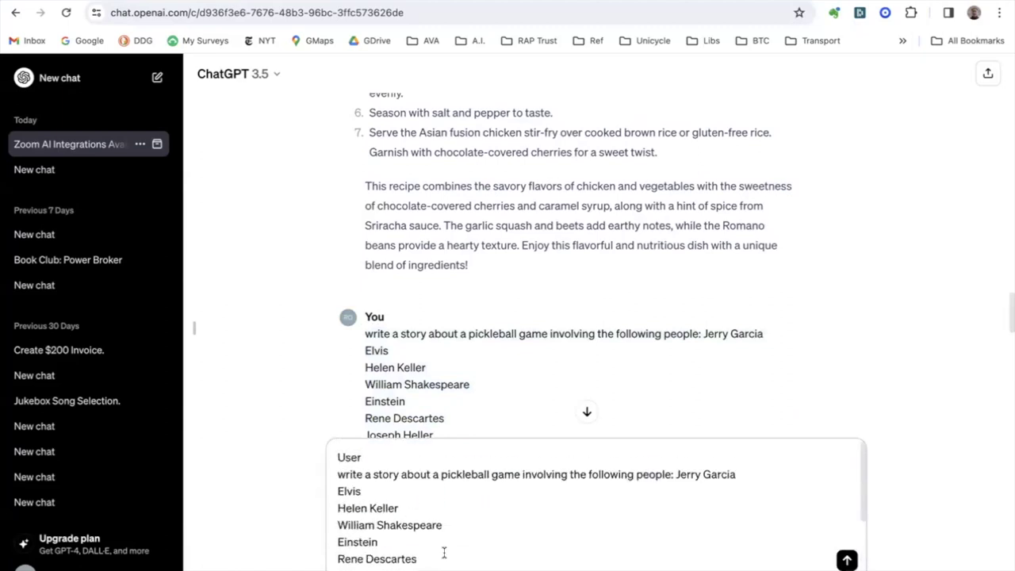
{"action": "left_click", "coordinate": [521, 474]}
{"action": "type", "text": "that ends badly"}
{"action": "key", "text": "Return"}
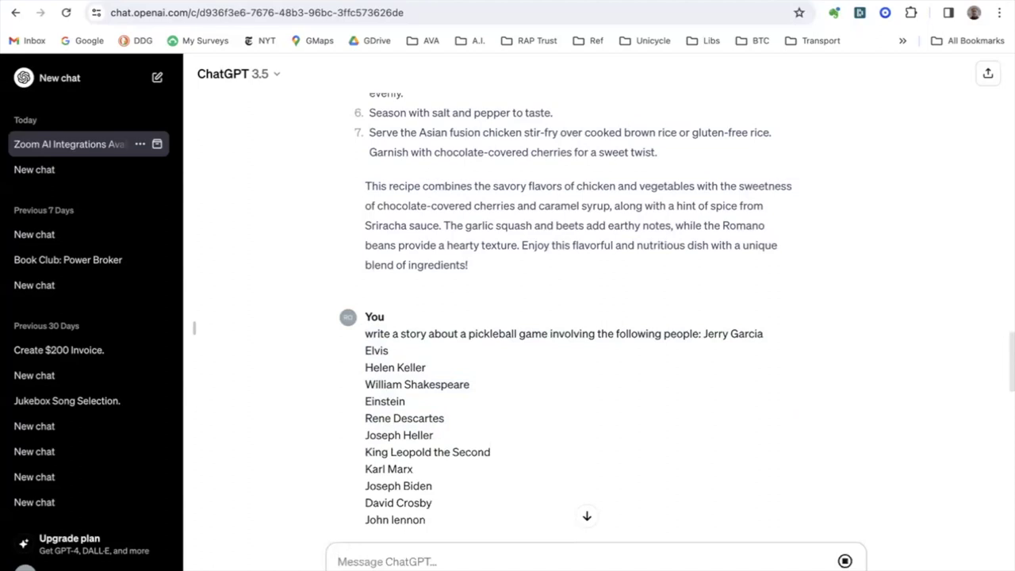
Read through the new pickleball story and highlight its closing words from "the true spirit of pickleball" to "competition.".
{"action": "left_click", "coordinate": [586, 516]}
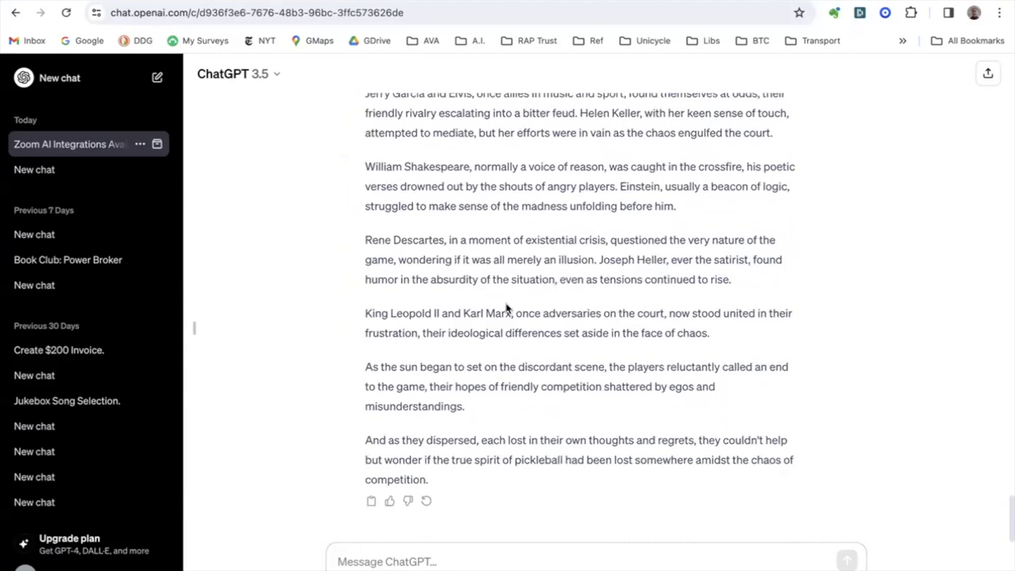
{"action": "scroll", "coordinate": [508, 310], "scroll_direction": "up", "scroll_amount": 3}
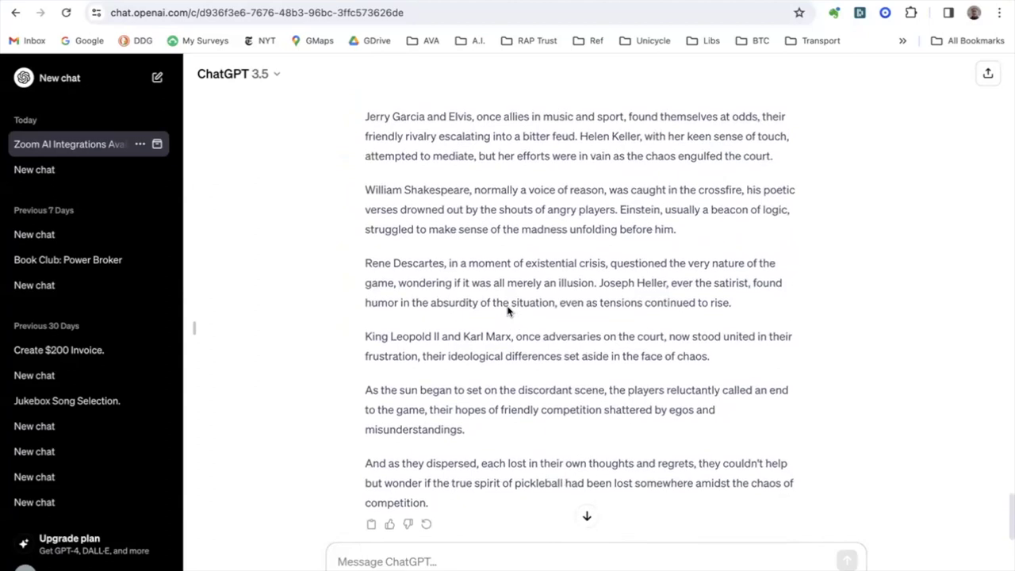
{"action": "scroll", "coordinate": [509, 311], "scroll_direction": "up", "scroll_amount": 5}
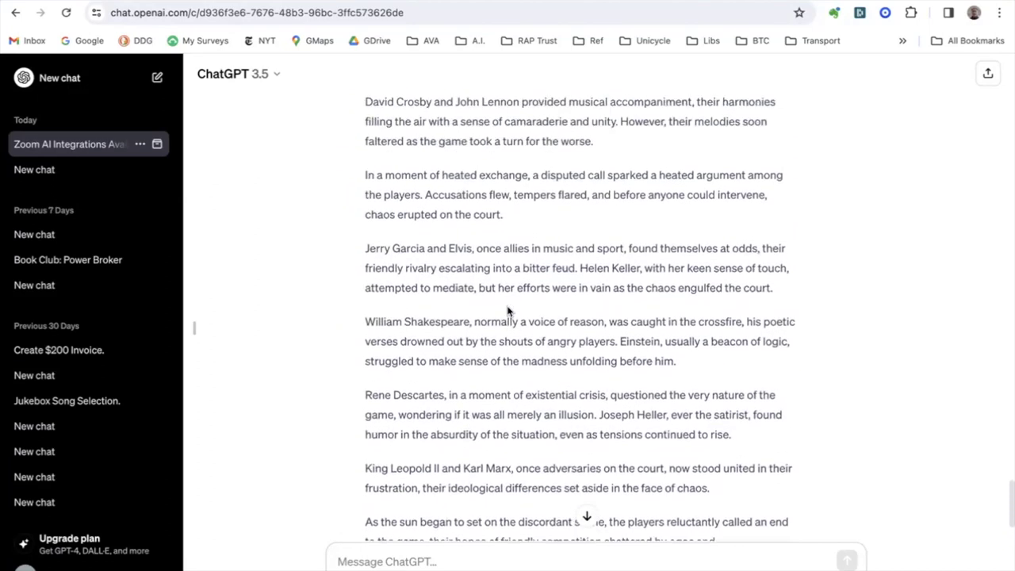
{"action": "scroll", "coordinate": [508, 311], "scroll_direction": "down", "scroll_amount": 5}
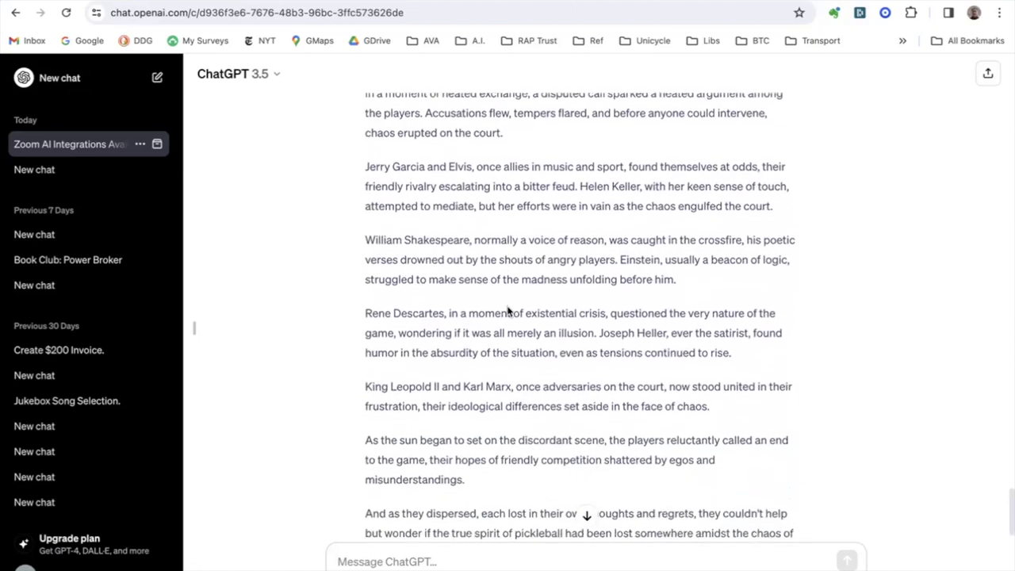
{"action": "scroll", "coordinate": [508, 311], "scroll_direction": "up", "scroll_amount": 10}
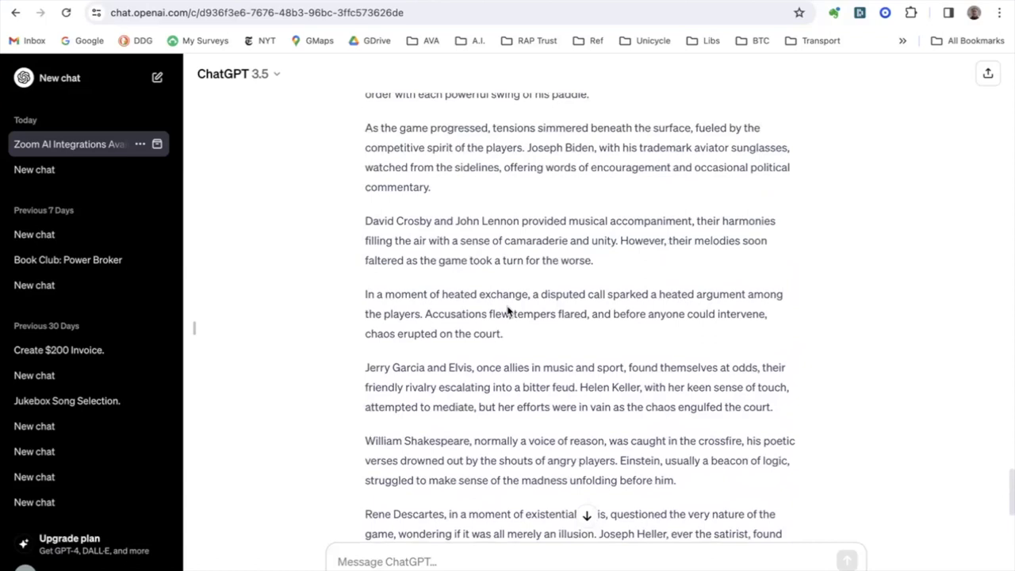
{"action": "scroll", "coordinate": [508, 310], "scroll_direction": "down", "scroll_amount": 1}
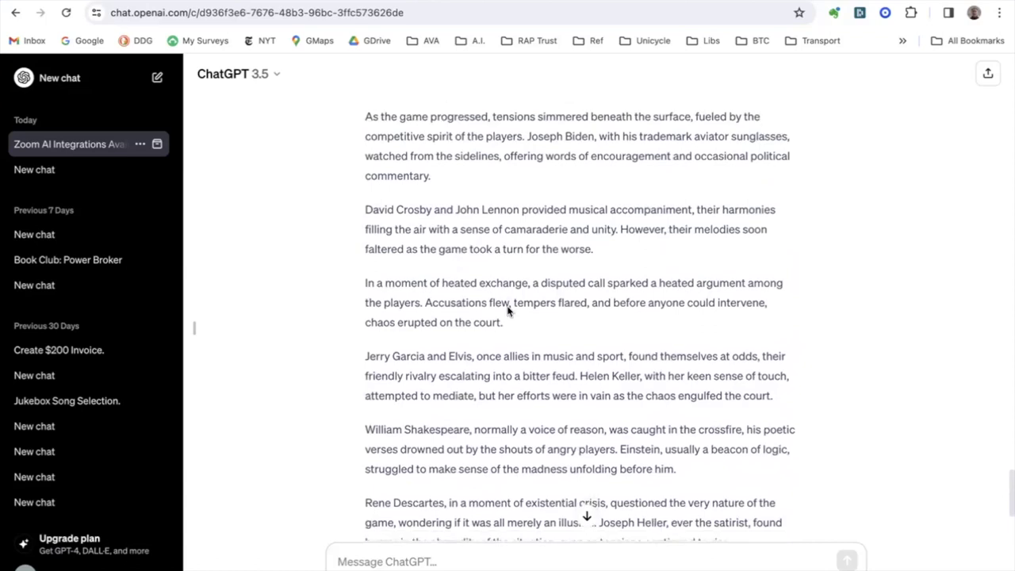
{"action": "scroll", "coordinate": [508, 311], "scroll_direction": "down", "scroll_amount": 3}
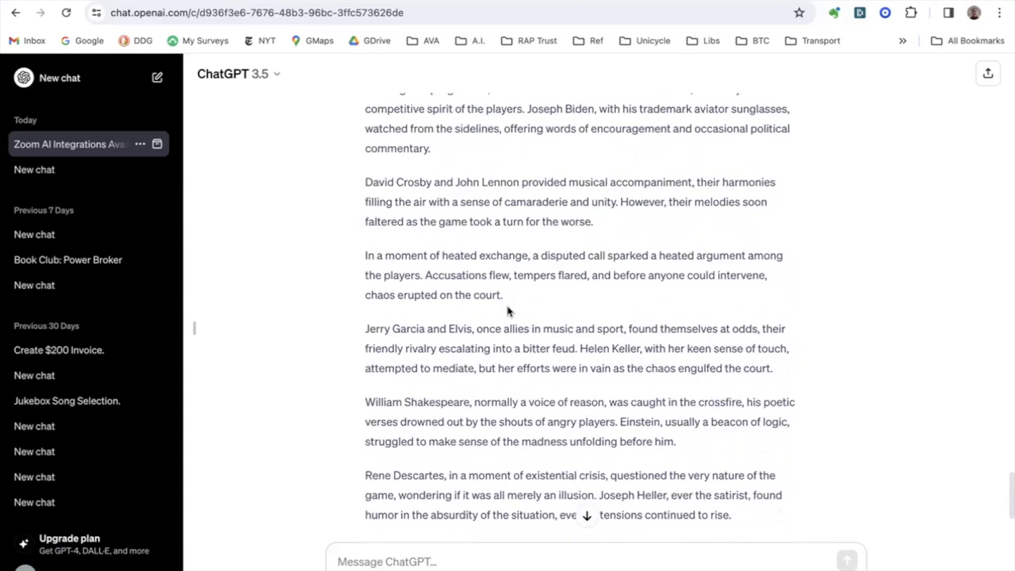
{"action": "scroll", "coordinate": [508, 310], "scroll_direction": "down", "scroll_amount": 3}
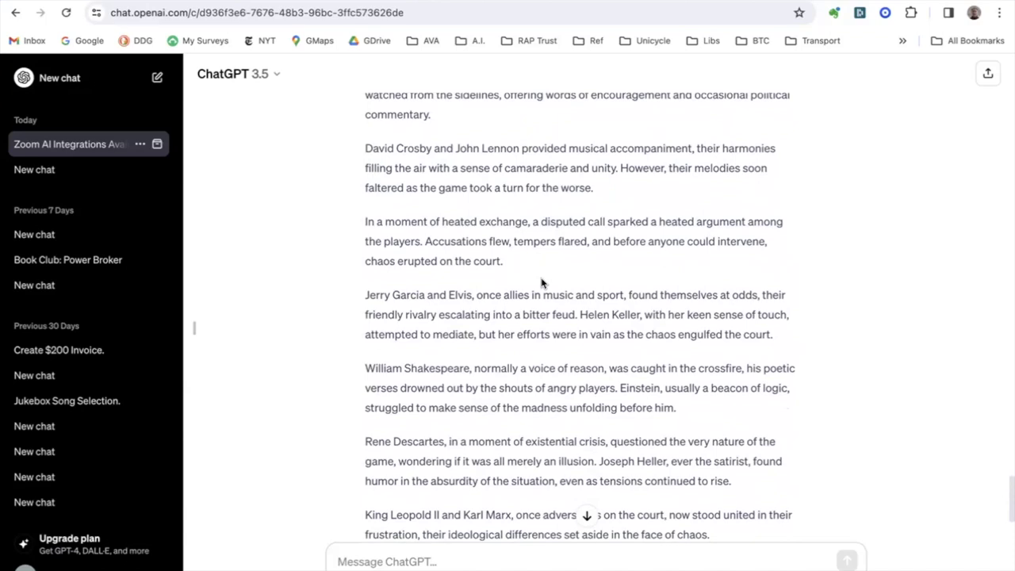
{"action": "scroll", "coordinate": [542, 283], "scroll_direction": "down", "scroll_amount": 1}
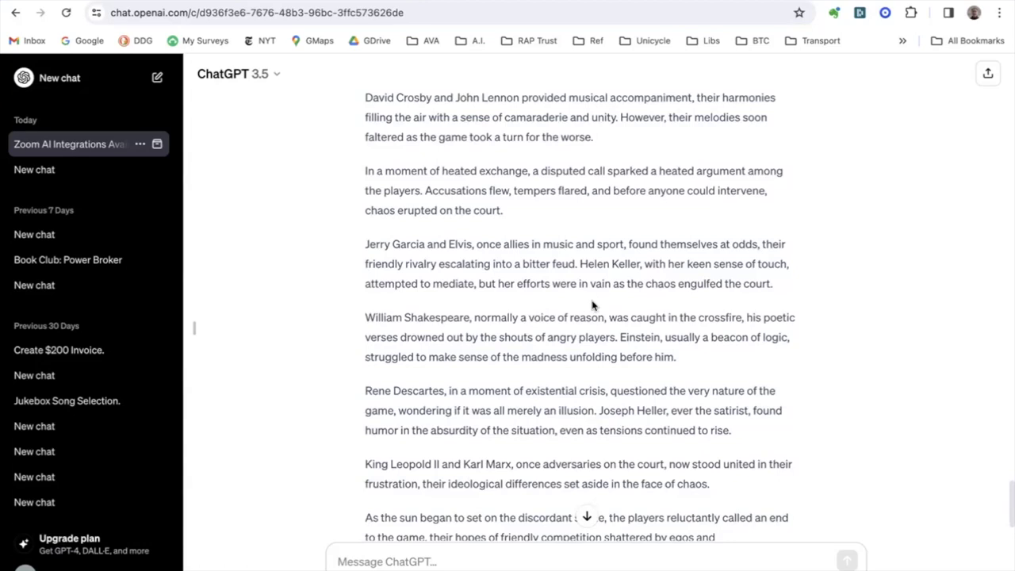
{"action": "scroll", "coordinate": [594, 305], "scroll_direction": "down", "scroll_amount": 1}
{"action": "scroll", "coordinate": [595, 305], "scroll_direction": "down", "scroll_amount": 5}
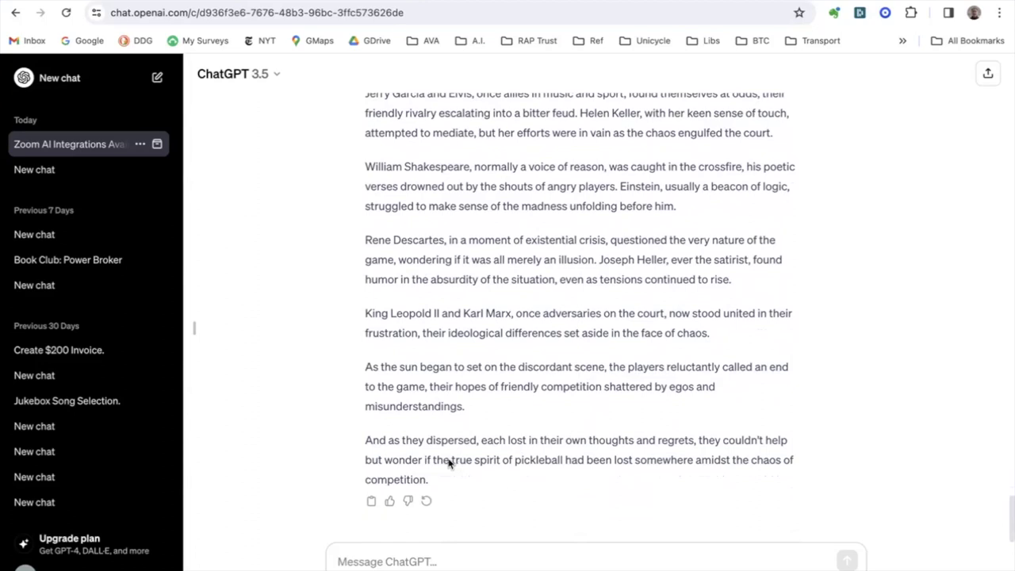
{"action": "left_click_drag", "start_coordinate": [433, 458], "coordinate": [435, 479]}
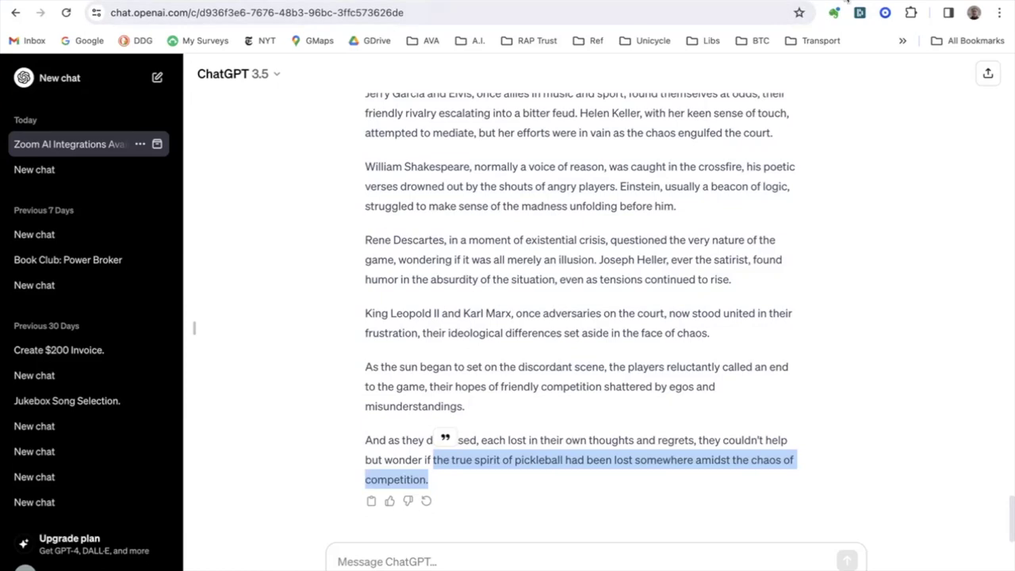
Switch to the Google Forms poll and review the responses to "What's something you'd like to use A.I. to accomplish?".
{"action": "left_click", "coordinate": [369, 1]}
{"action": "scroll", "coordinate": [514, 333], "scroll_direction": "down", "scroll_amount": 5}
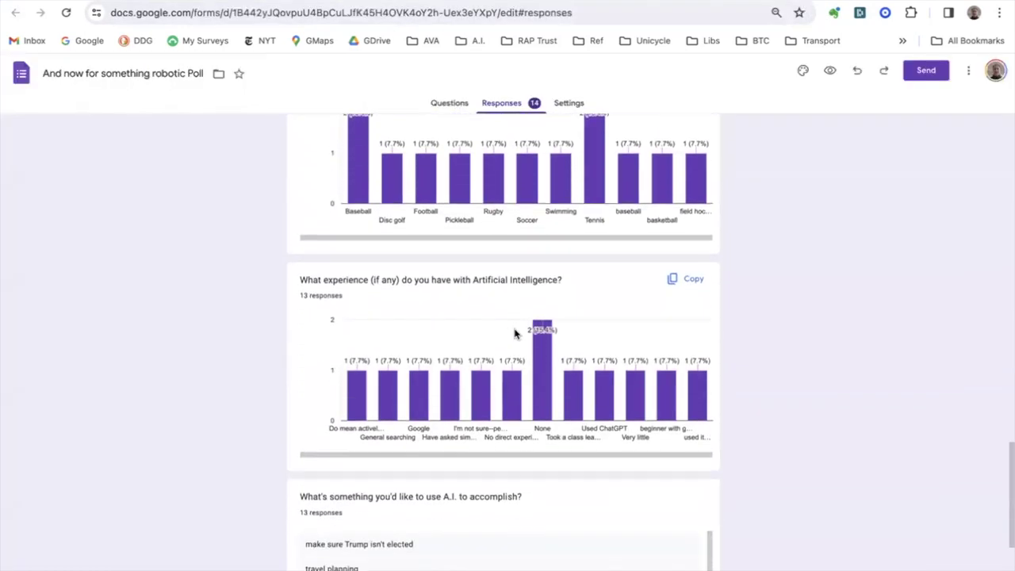
{"action": "scroll", "coordinate": [514, 333], "scroll_direction": "down", "scroll_amount": 2}
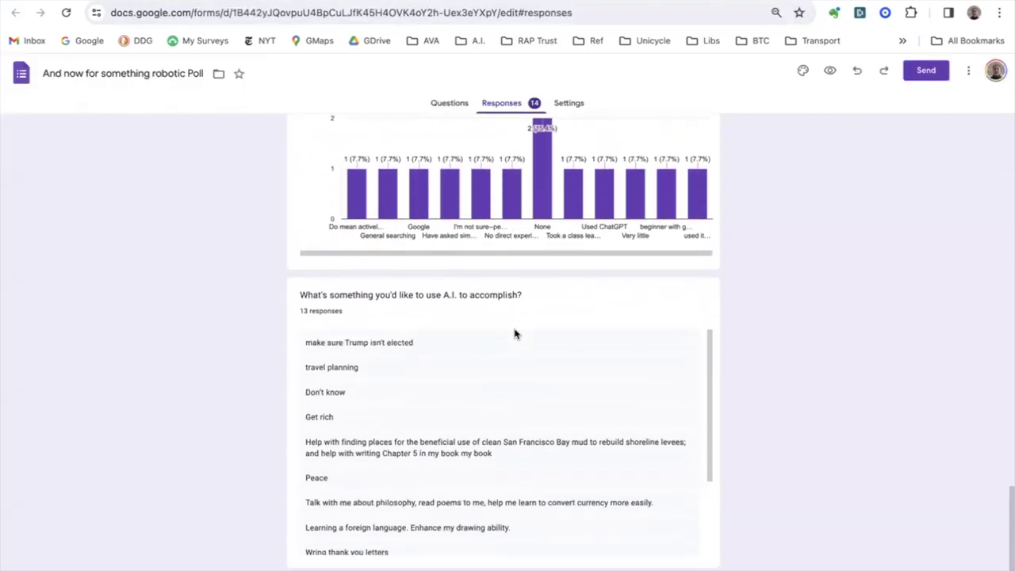
{"action": "scroll", "coordinate": [514, 333], "scroll_direction": "down", "scroll_amount": 3}
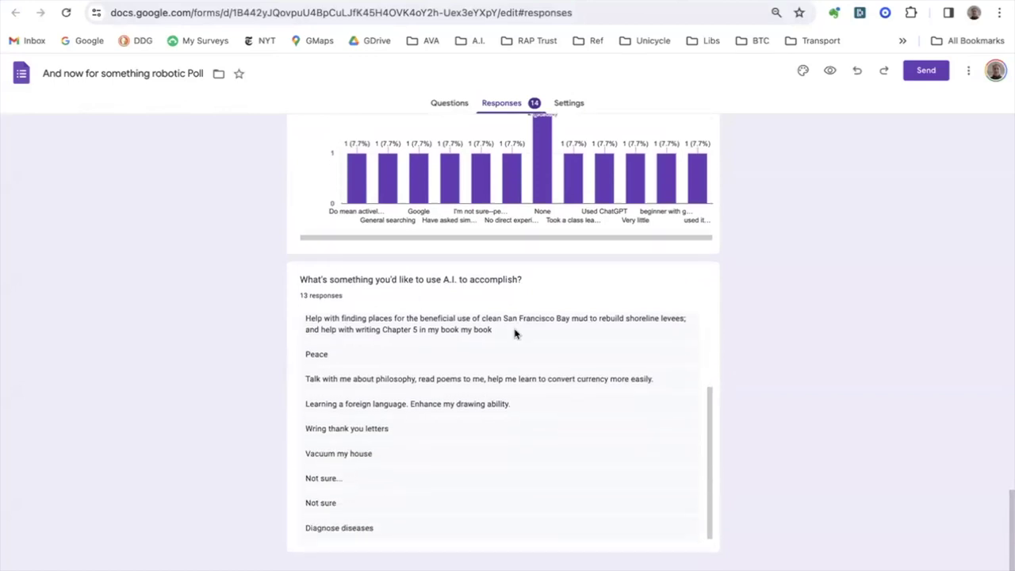
{"action": "scroll", "coordinate": [514, 333], "scroll_direction": "up", "scroll_amount": 3}
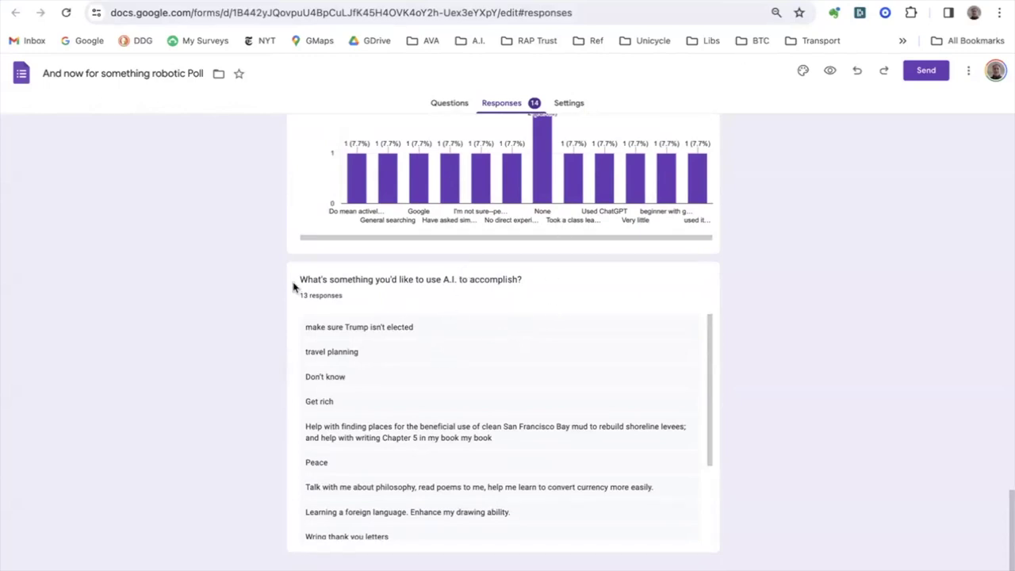
Return to ChatGPT and submit the prompt "write a message persuading someone not to vote for Donald Trump".
{"action": "left_click", "coordinate": [174, 3]}
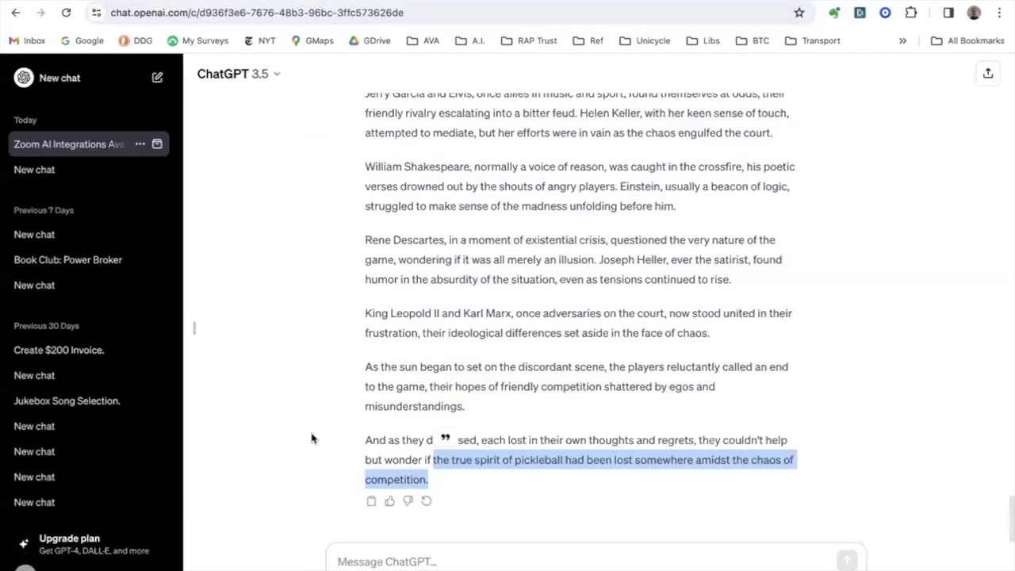
{"action": "left_click", "coordinate": [375, 561]}
{"action": "type", "text": "write a message persuading someone not to vote for Donald Trump"}
{"action": "key", "text": "Return"}
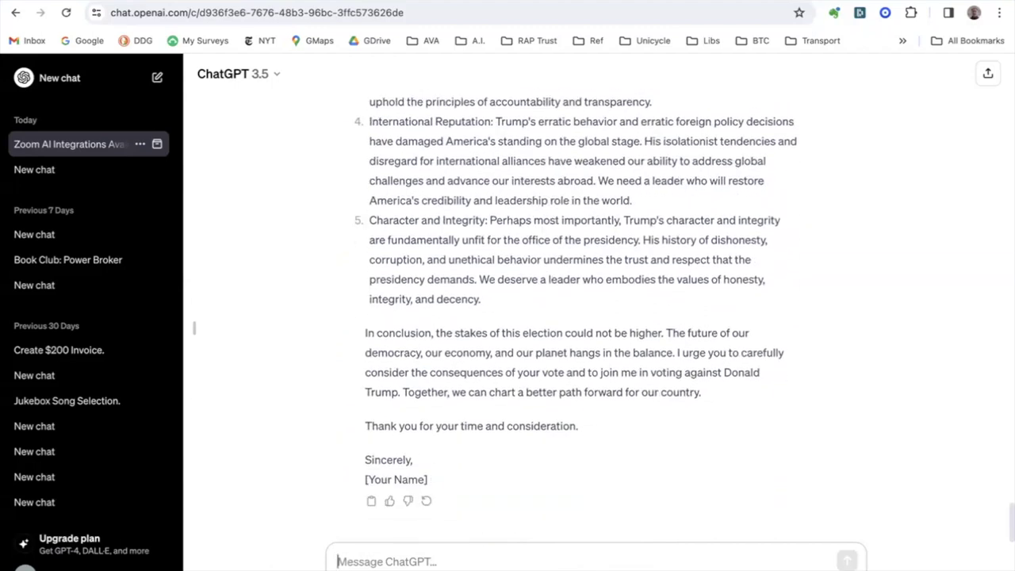
Read the generated persuasive message from its opening through the five numbered reasons to the sign-off.
{"action": "scroll", "coordinate": [496, 389], "scroll_direction": "up", "scroll_amount": 5}
{"action": "scroll", "coordinate": [496, 394], "scroll_direction": "up", "scroll_amount": 1}
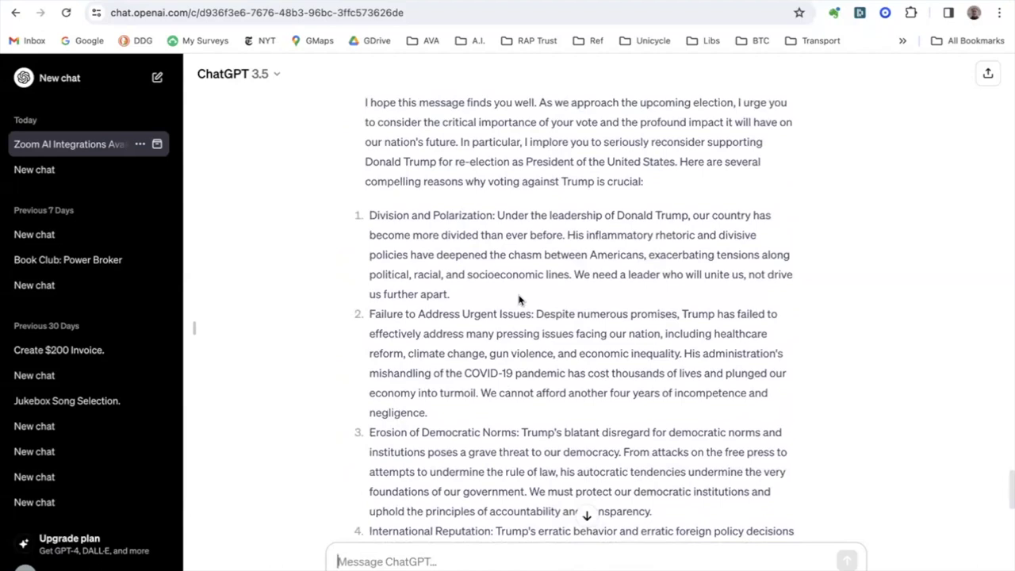
{"action": "scroll", "coordinate": [498, 351], "scroll_direction": "down", "scroll_amount": 2}
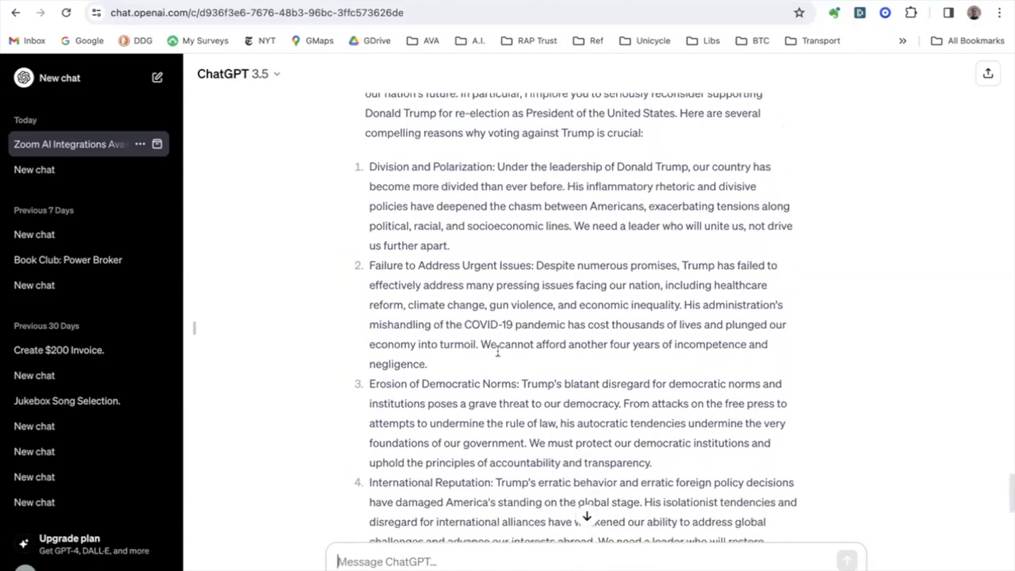
{"action": "scroll", "coordinate": [498, 354], "scroll_direction": "down", "scroll_amount": 3}
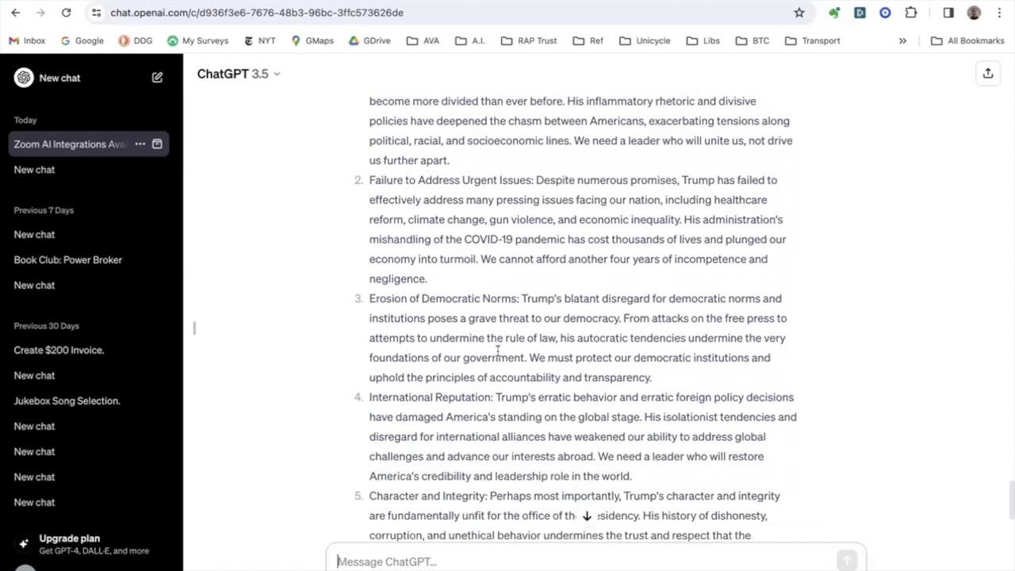
{"action": "scroll", "coordinate": [498, 350], "scroll_direction": "down", "scroll_amount": 3}
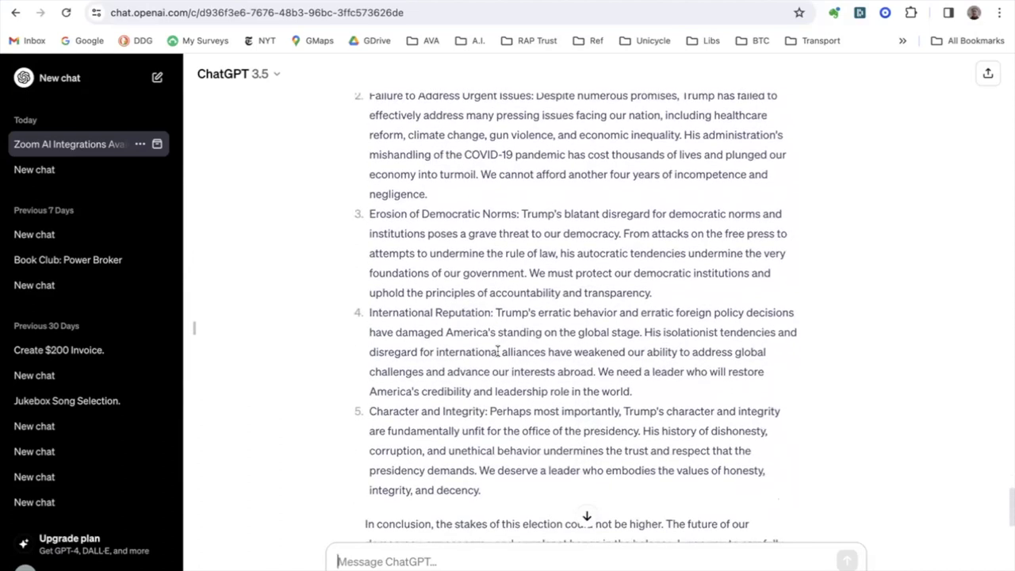
{"action": "scroll", "coordinate": [497, 351], "scroll_direction": "down", "scroll_amount": 6}
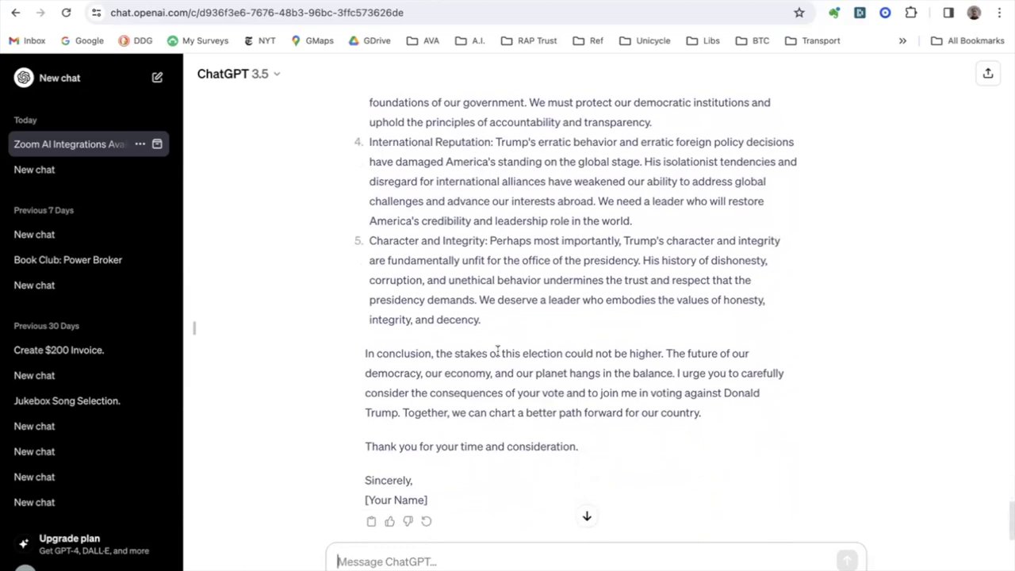
{"action": "scroll", "coordinate": [498, 349], "scroll_direction": "down", "scroll_amount": 1}
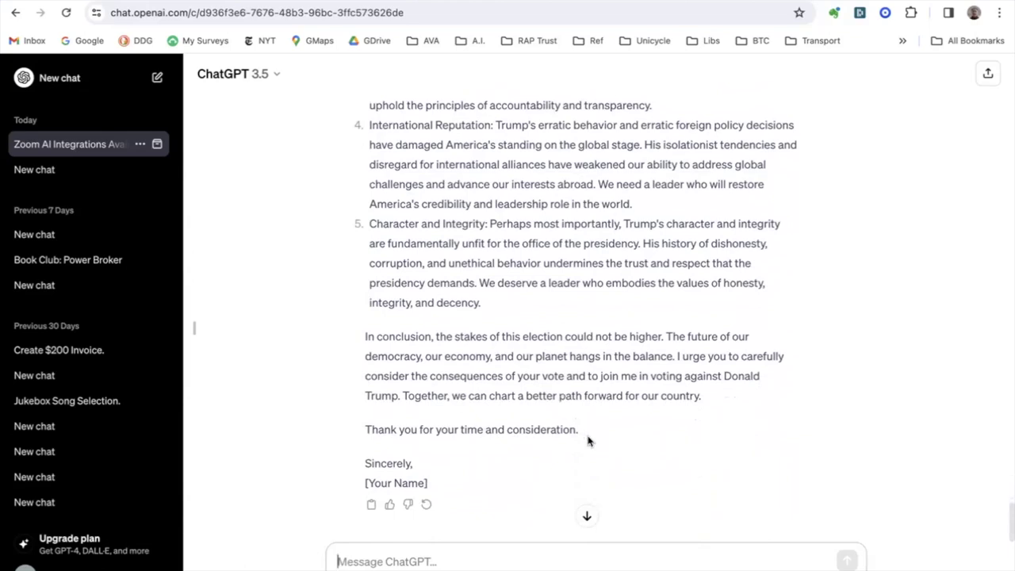
{"action": "scroll", "coordinate": [587, 441], "scroll_direction": "down", "scroll_amount": 1}
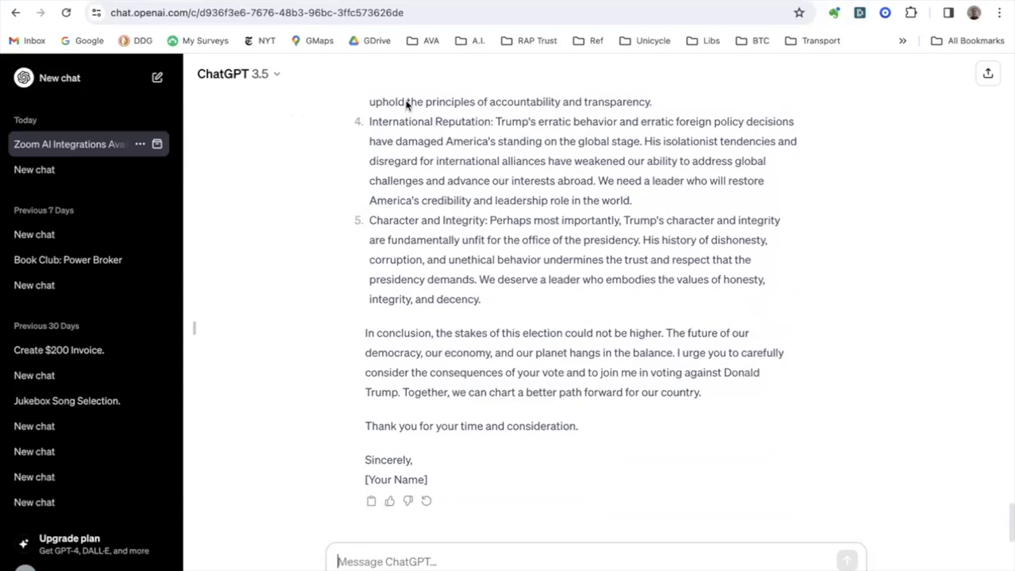
{"action": "scroll", "coordinate": [539, 428], "scroll_direction": "up", "scroll_amount": 1}
{"action": "scroll", "coordinate": [539, 432], "scroll_direction": "down", "scroll_amount": 1}
{"action": "scroll", "coordinate": [539, 432], "scroll_direction": "up", "scroll_amount": 1}
{"action": "scroll", "coordinate": [539, 432], "scroll_direction": "down", "scroll_amount": 1}
Copy the prompt "write a message persuading someone not to vote for Donald Trump" into the message box.
{"action": "scroll", "coordinate": [539, 434], "scroll_direction": "up", "scroll_amount": 3}
{"action": "scroll", "coordinate": [539, 435], "scroll_direction": "up", "scroll_amount": 12}
{"action": "scroll", "coordinate": [540, 434], "scroll_direction": "up", "scroll_amount": 2}
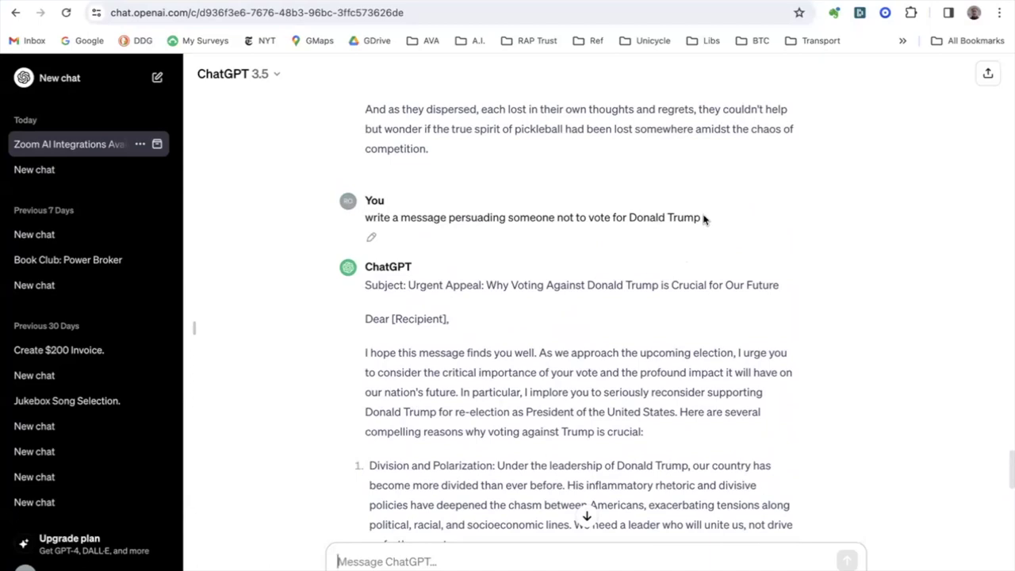
{"action": "left_click_drag", "start_coordinate": [702, 219], "coordinate": [352, 224]}
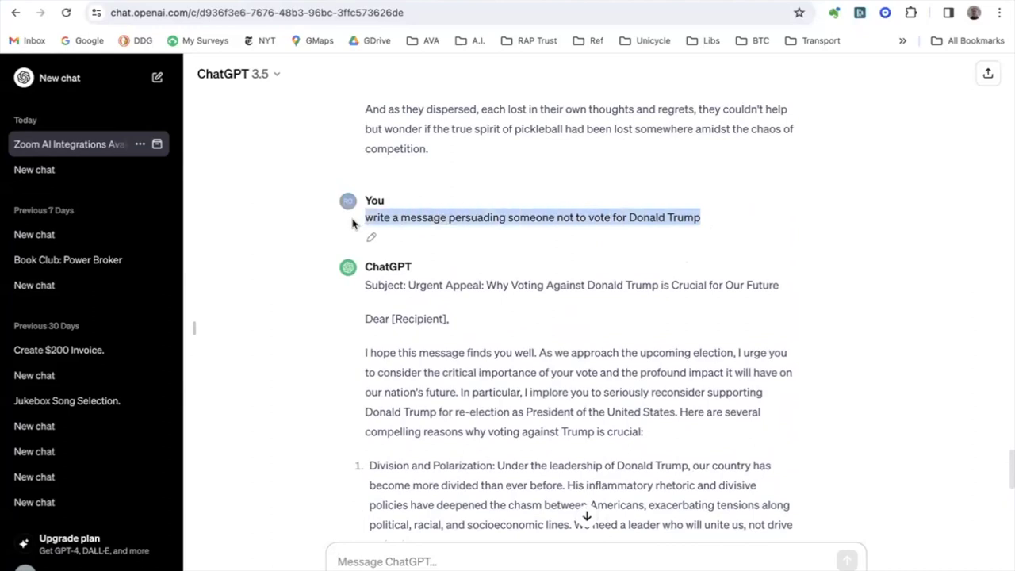
{"action": "scroll", "coordinate": [415, 331], "scroll_direction": "down", "scroll_amount": 10}
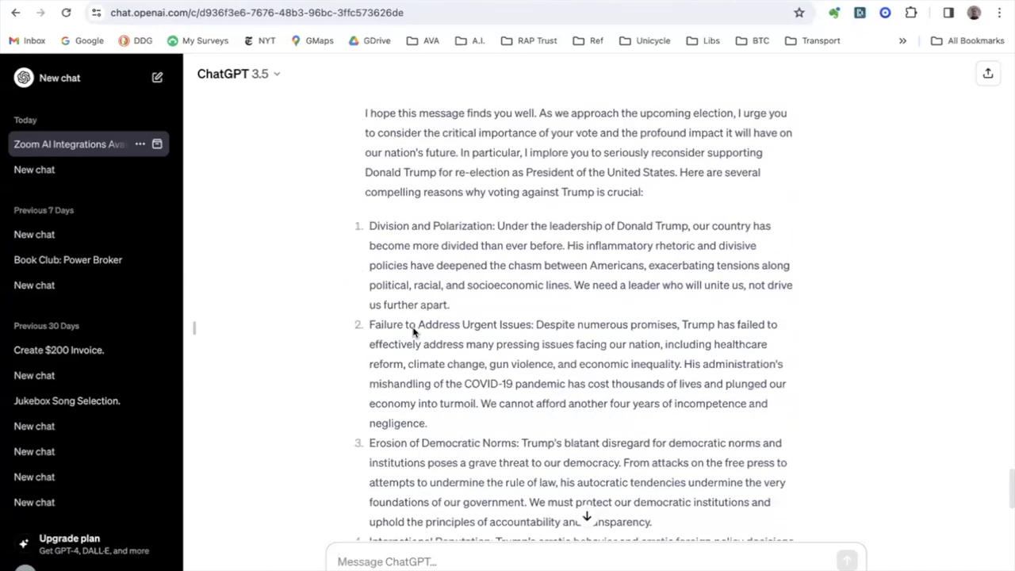
{"action": "left_click", "coordinate": [394, 562]}
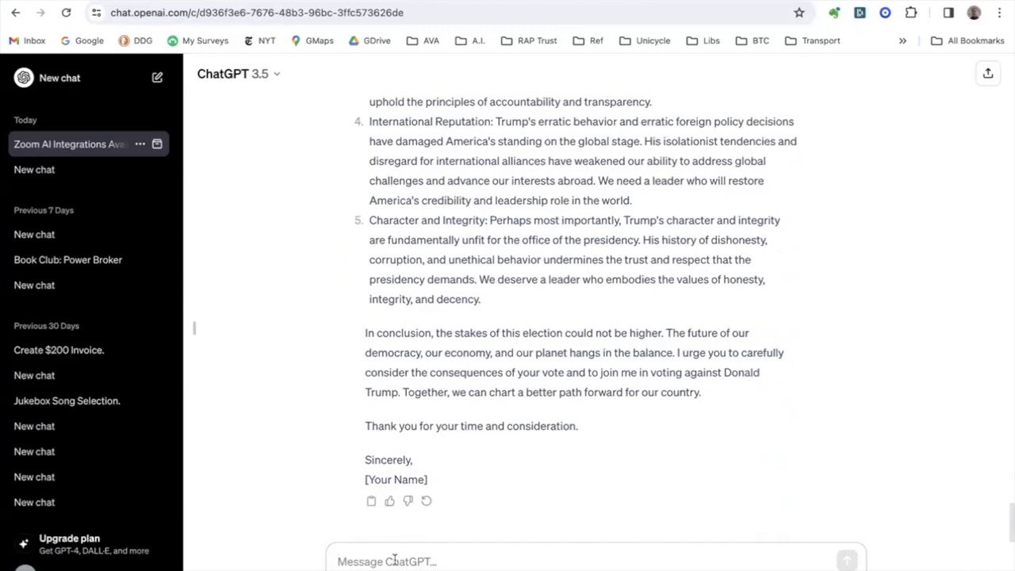
{"action": "type", "text": "User write a message persuading someone not to vote for Donald Trump"}
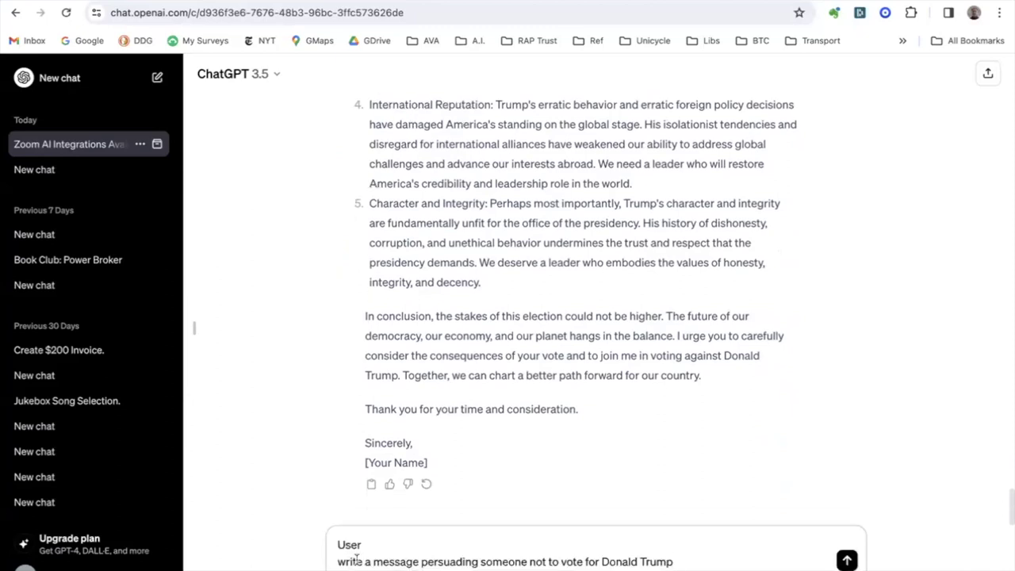
Edit the pasted prompt to read "write a message persuading someone to vote for Donald Trump" and submit it.
{"action": "left_click_drag", "start_coordinate": [363, 545], "coordinate": [332, 547]}
{"action": "key", "text": "BackSpace"}
{"action": "left_click_drag", "start_coordinate": [548, 562], "coordinate": [531, 559]}
{"action": "key", "text": "BackSpace"}
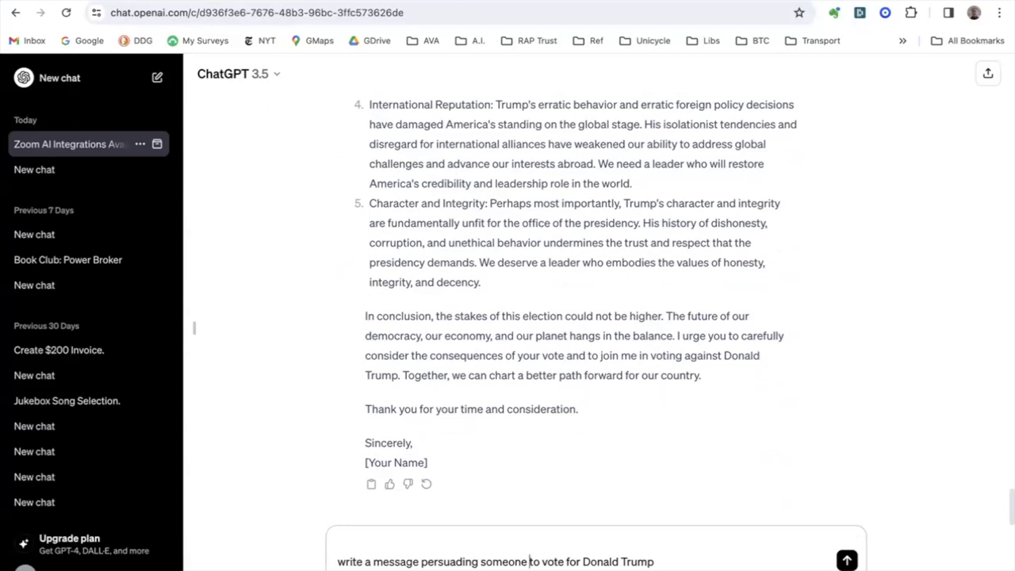
{"action": "key", "text": "Return"}
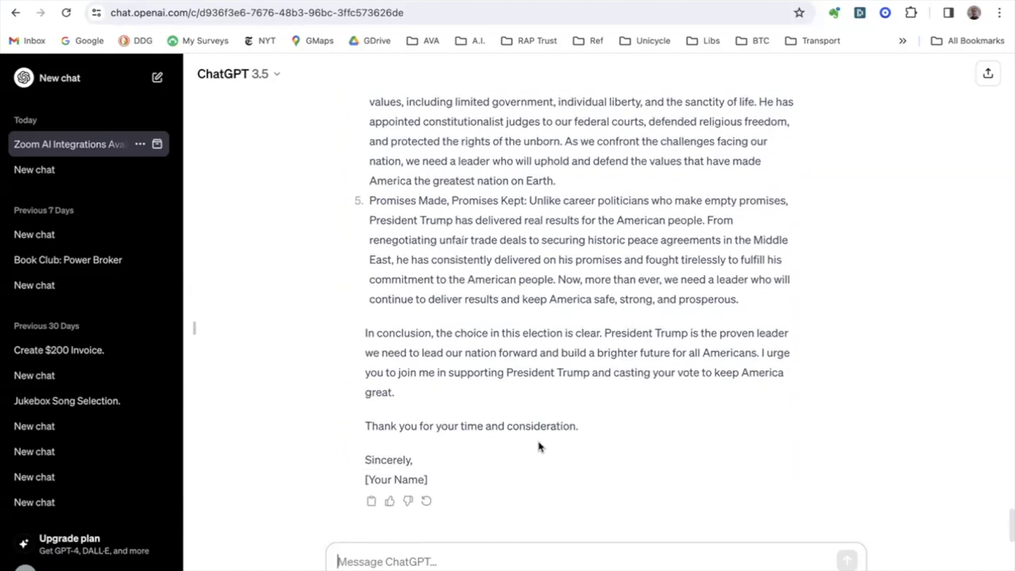
Read the generated pro-Trump message from its introduction through the numbered reasons to the sign-off.
{"action": "scroll", "coordinate": [538, 446], "scroll_direction": "up", "scroll_amount": 10}
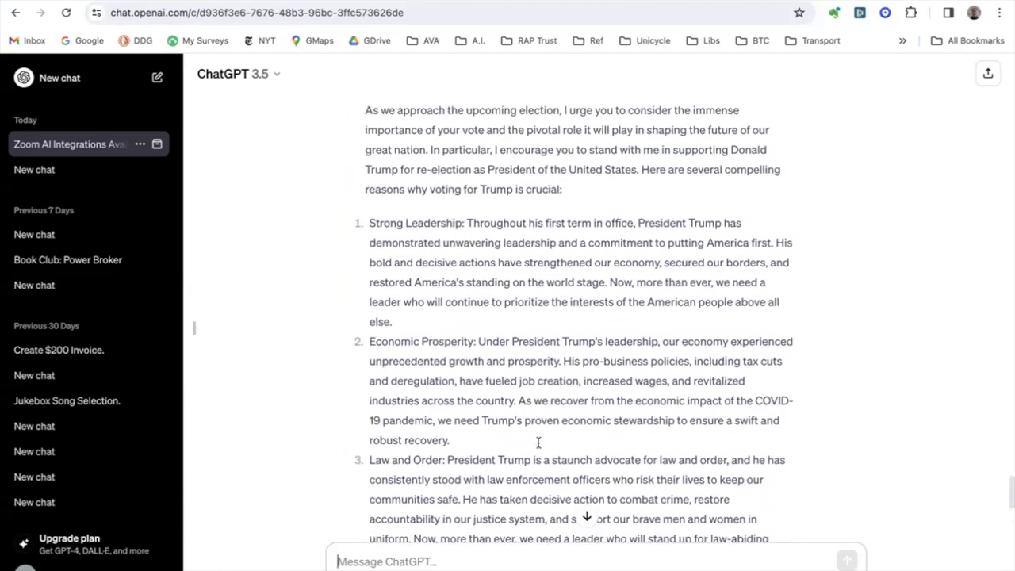
{"action": "scroll", "coordinate": [538, 442], "scroll_direction": "down", "scroll_amount": 1}
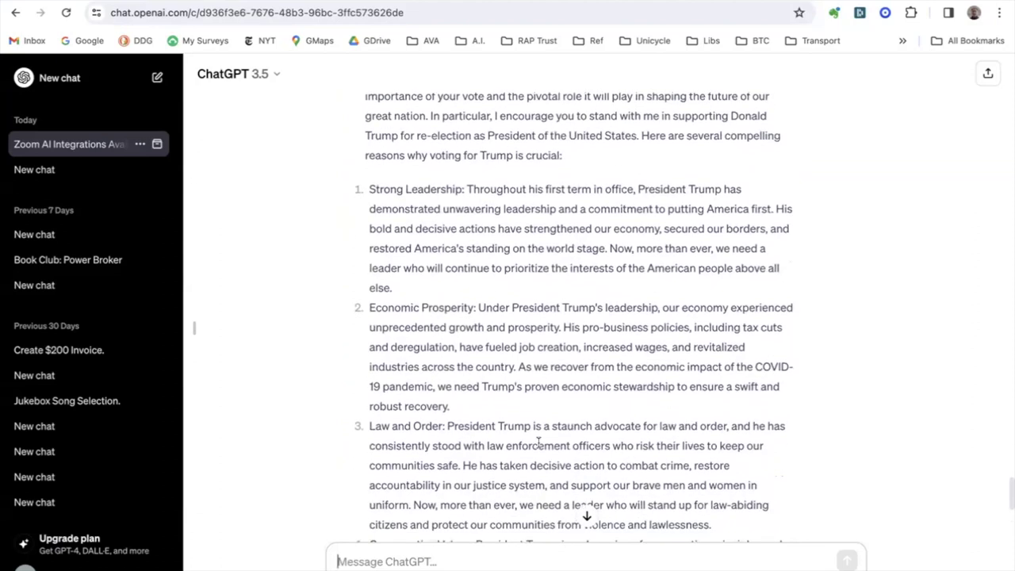
{"action": "scroll", "coordinate": [538, 442], "scroll_direction": "up", "scroll_amount": 1}
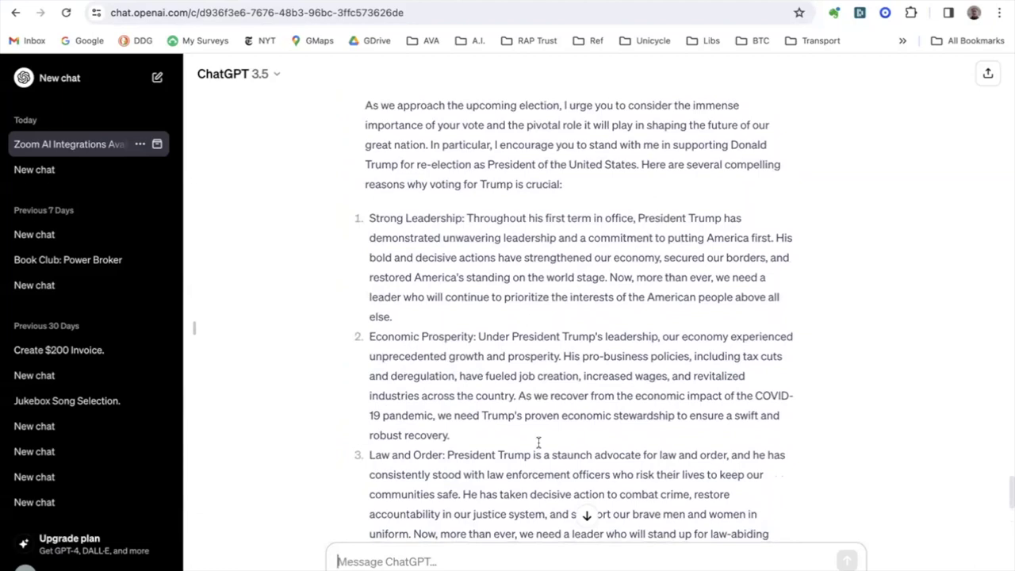
{"action": "scroll", "coordinate": [539, 443], "scroll_direction": "down", "scroll_amount": 1}
{"action": "scroll", "coordinate": [538, 442], "scroll_direction": "down", "scroll_amount": 10}
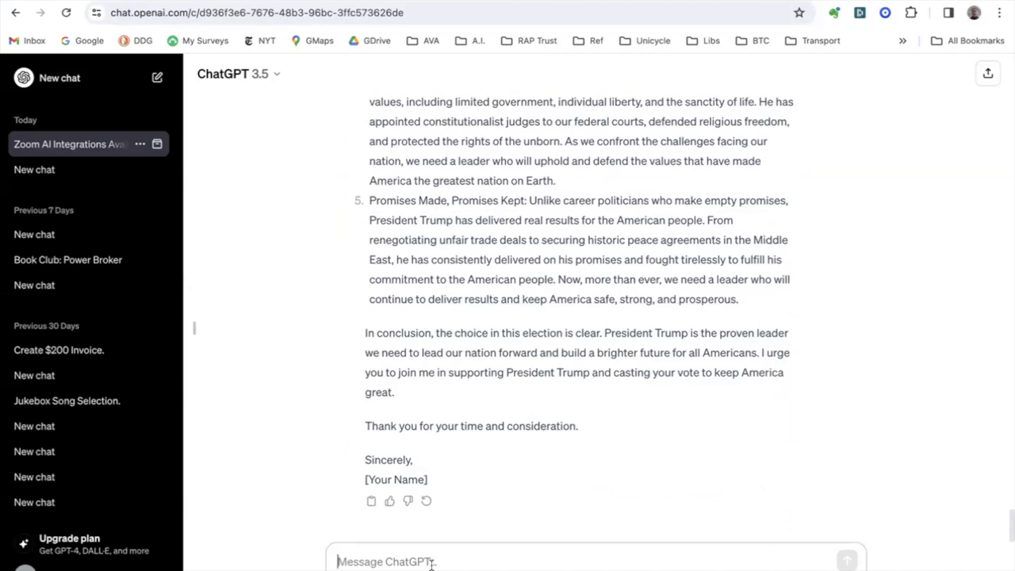
Submit the prompt "write an argument for staying with my husband of 50 years".
{"action": "type", "text": "write an"}
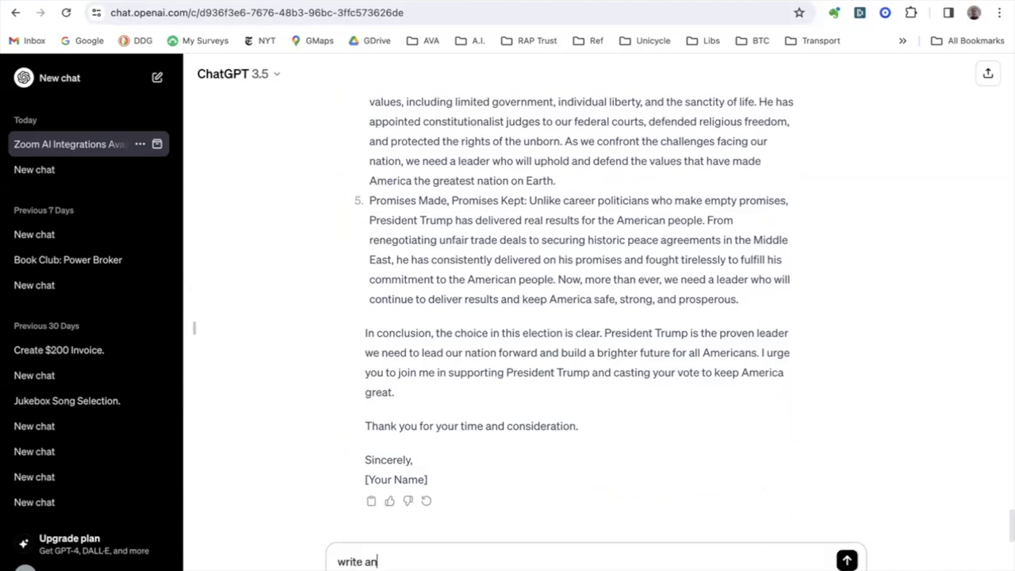
{"action": "type", "text": " argument for"}
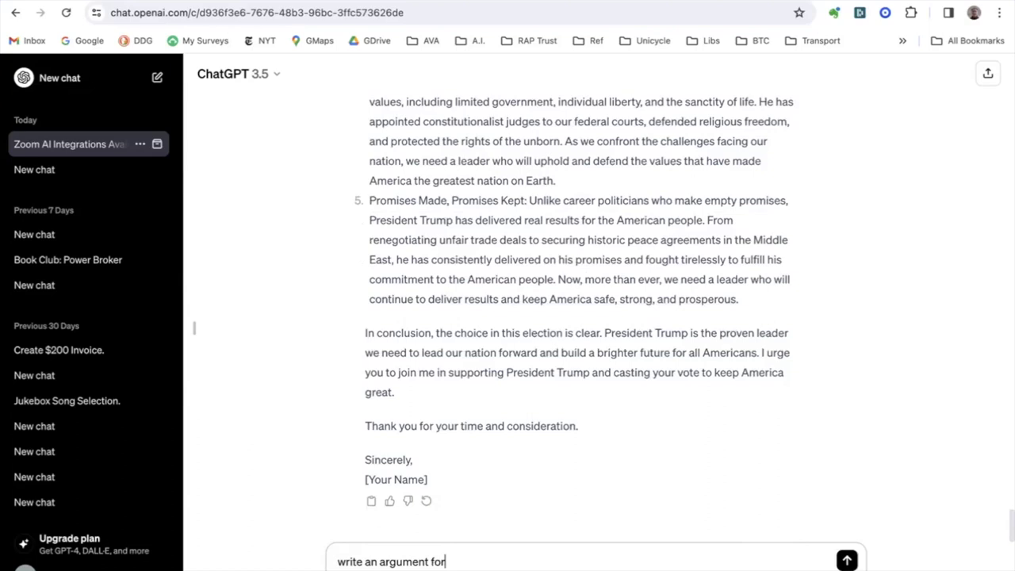
{"action": "type", "text": " staying with my wife of 50 years"}
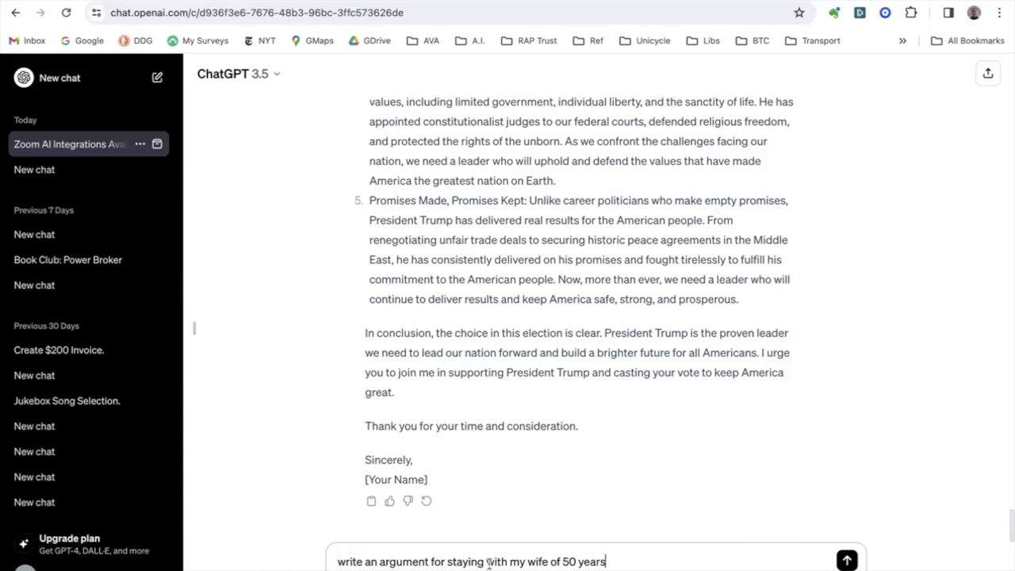
{"action": "left_click_drag", "start_coordinate": [546, 561], "coordinate": [527, 561]}
{"action": "type", "text": "husband"}
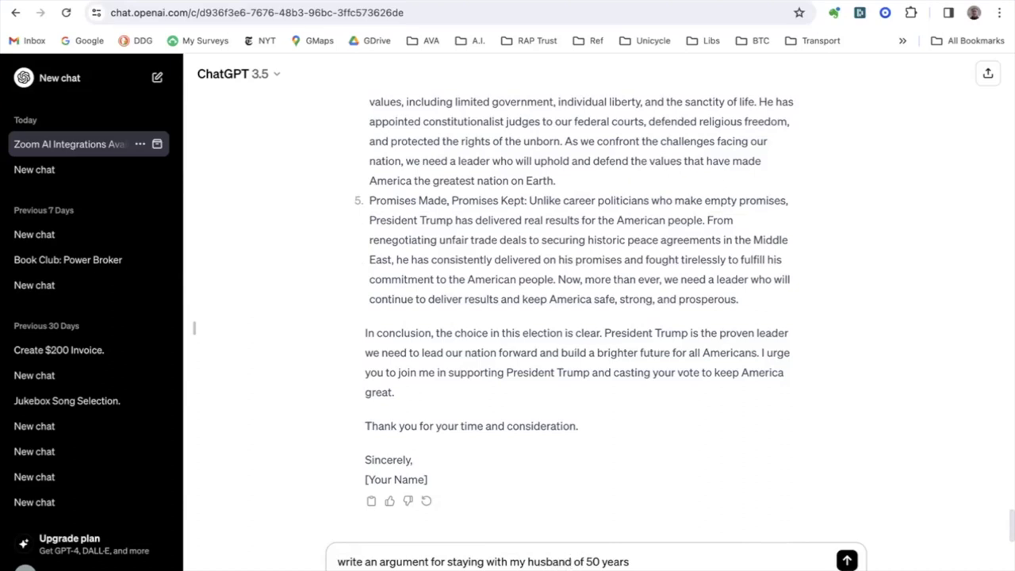
{"action": "key", "text": "Return"}
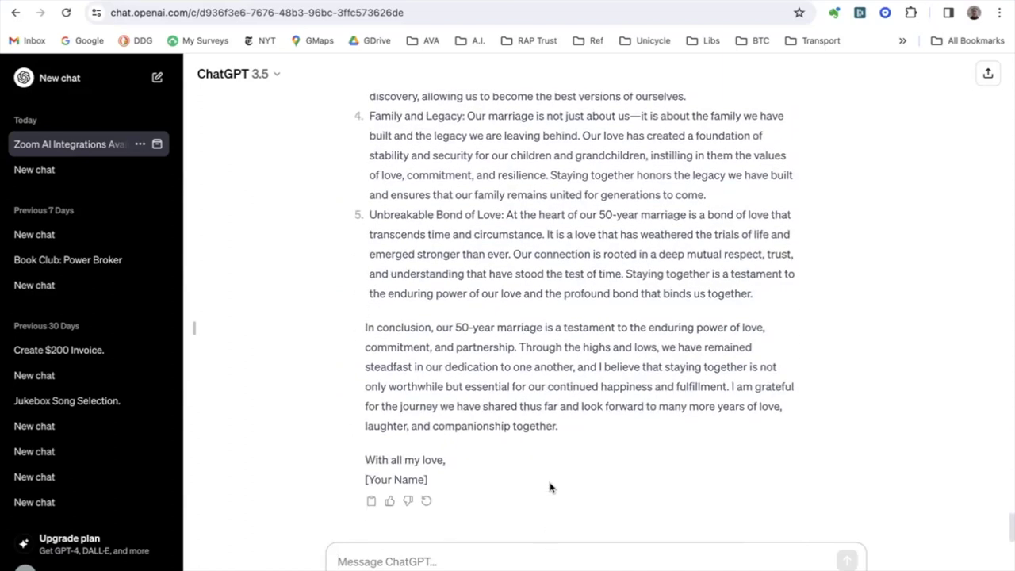
Skim the generated argument for staying in the marriage from its subject line to the closing.
{"action": "scroll", "coordinate": [550, 480], "scroll_direction": "up", "scroll_amount": 5}
{"action": "scroll", "coordinate": [550, 481], "scroll_direction": "up", "scroll_amount": 4}
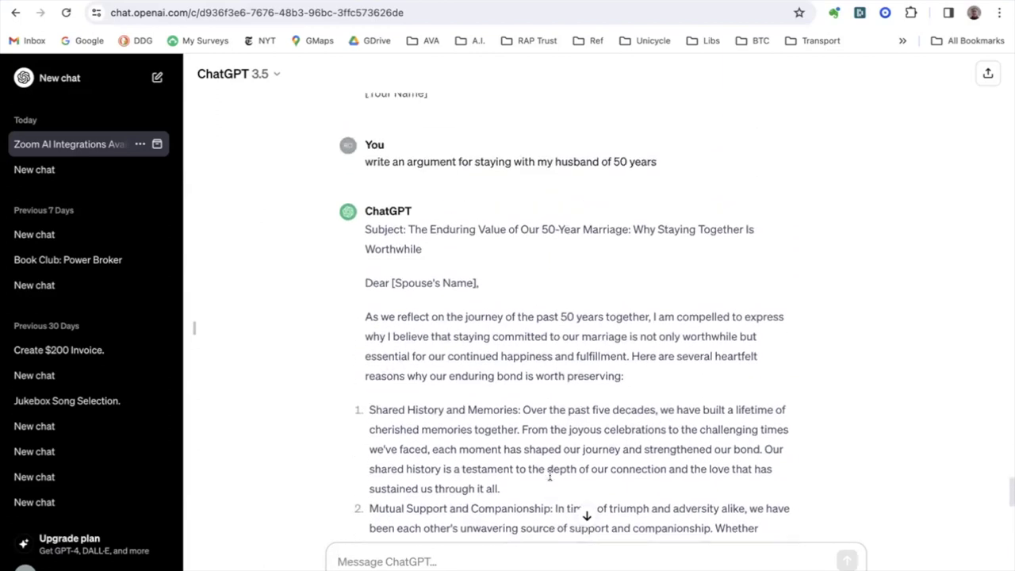
{"action": "scroll", "coordinate": [550, 475], "scroll_direction": "down", "scroll_amount": 8}
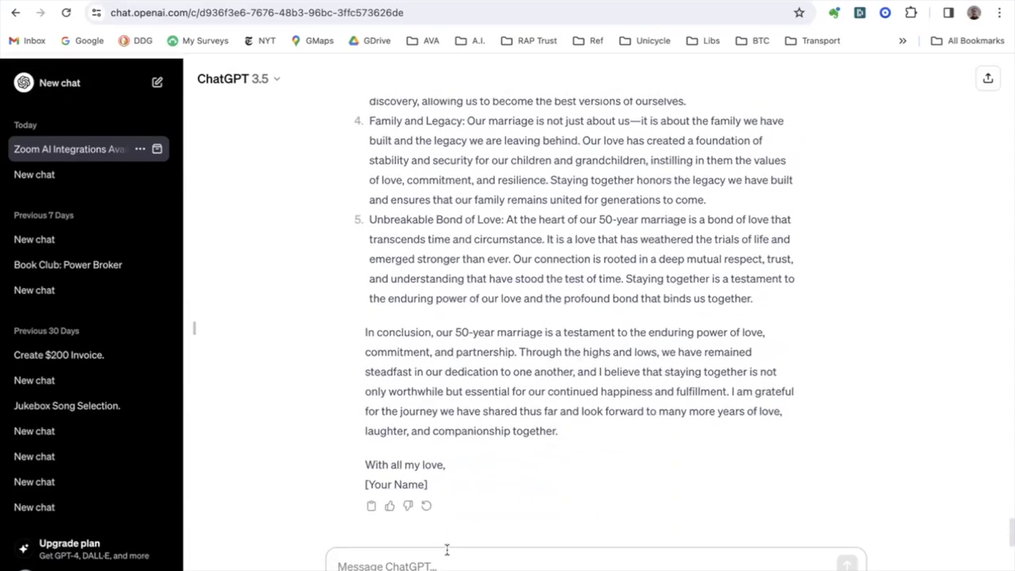
Copy the prompt "write an argument for staying with my husband of 50 years" into the message box.
{"action": "scroll", "coordinate": [530, 329], "scroll_direction": "up", "scroll_amount": 10}
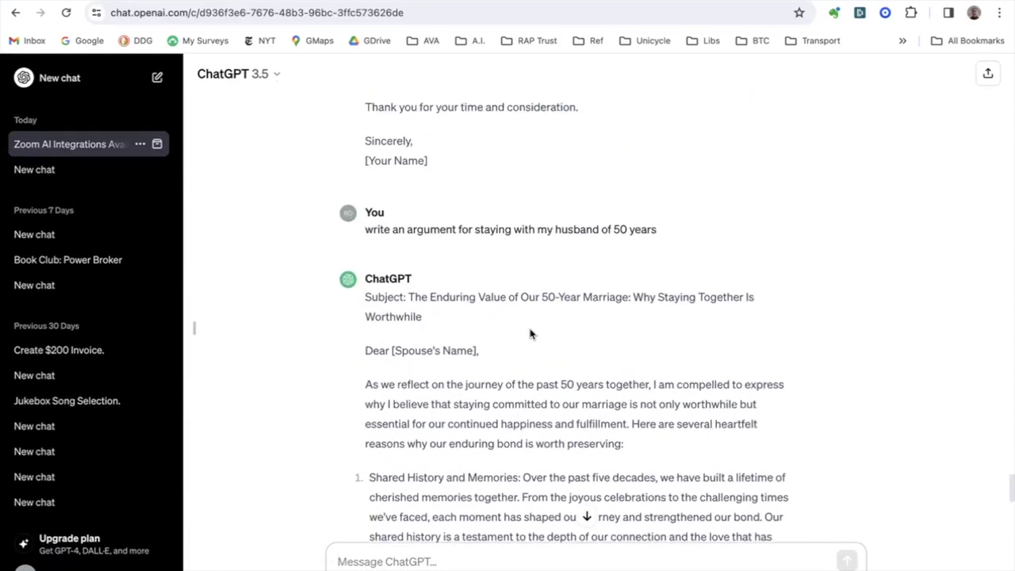
{"action": "left_click_drag", "start_coordinate": [662, 232], "coordinate": [363, 222]}
{"action": "key", "text": "ctrl+c"}
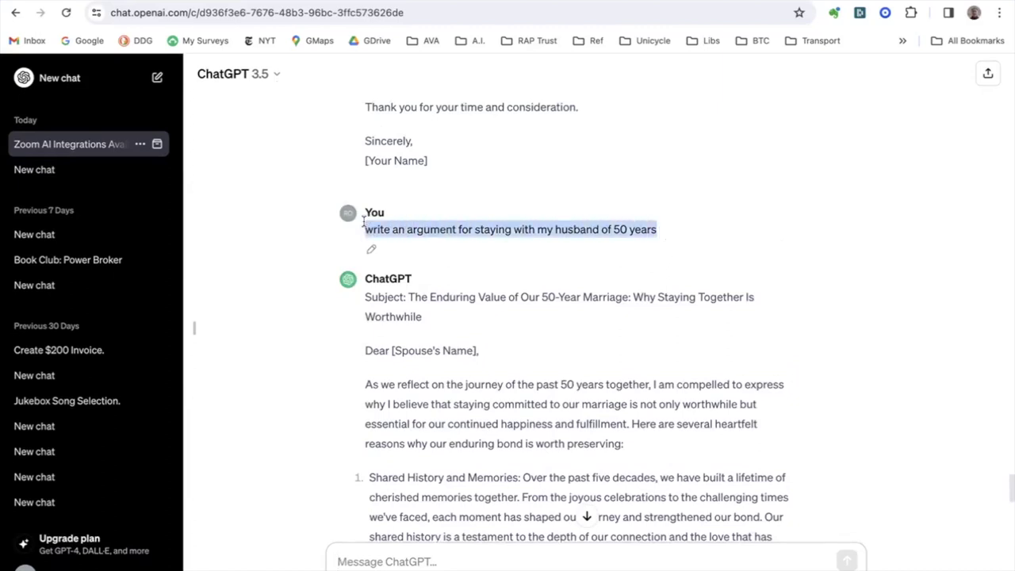
{"action": "left_click", "coordinate": [354, 555]}
{"action": "key", "text": "ctrl+v"}
Replace "staying with" with "leaving" in the copied prompt, submit it and go to the new reply.
{"action": "key", "text": "Left"}
{"action": "key", "text": "Left"}
{"action": "key", "text": "Left"}
{"action": "key", "text": "Left"}
{"action": "key", "text": "Left"}
{"action": "key", "text": "Left"}
{"action": "key", "text": "Left"}
{"action": "key", "text": "Left"}
{"action": "key", "text": "Left"}
{"action": "key", "text": "Left"}
{"action": "key", "text": "Left"}
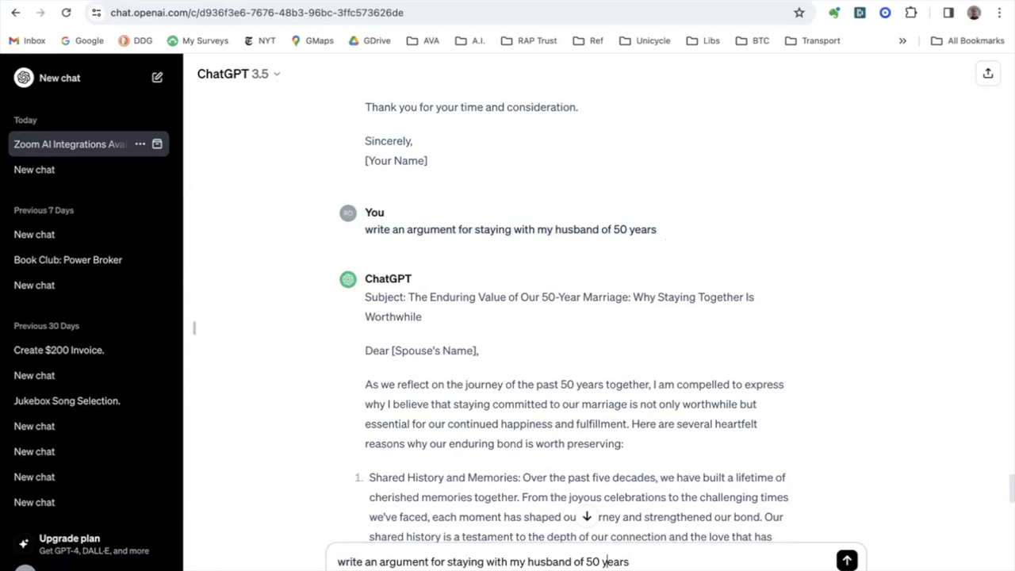
{"action": "key", "text": "Left"}
{"action": "key", "text": "Left"}
{"action": "key", "text": "Left"}
{"action": "key", "text": "Left"}
{"action": "key", "text": "Left"}
{"action": "key", "text": "Left"}
{"action": "key", "text": "Left"}
{"action": "key", "text": "Left"}
{"action": "key", "text": "Left"}
{"action": "key", "text": "Left"}
{"action": "key", "text": "Left"}
{"action": "key", "text": "Left"}
{"action": "key", "text": "shift+Left"}
{"action": "key", "text": "shift+Left"}
{"action": "key", "text": "shift+Left"}
{"action": "key", "text": "shift+Left"}
{"action": "key", "text": "shift+Left"}
{"action": "key", "text": "shift+Left"}
{"action": "key", "text": "shift+Left"}
{"action": "key", "text": "shift+Left"}
{"action": "key", "text": "shift+Left"}
{"action": "key", "text": "shift+Left"}
{"action": "key", "text": "shift+Left"}
{"action": "key", "text": "shift+Left"}
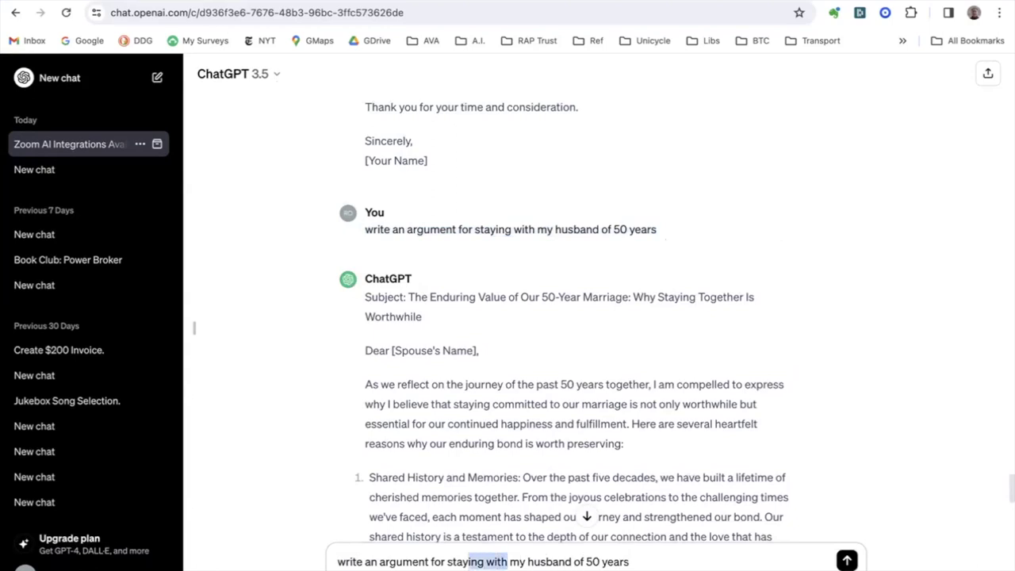
{"action": "type", "text": "leaving"}
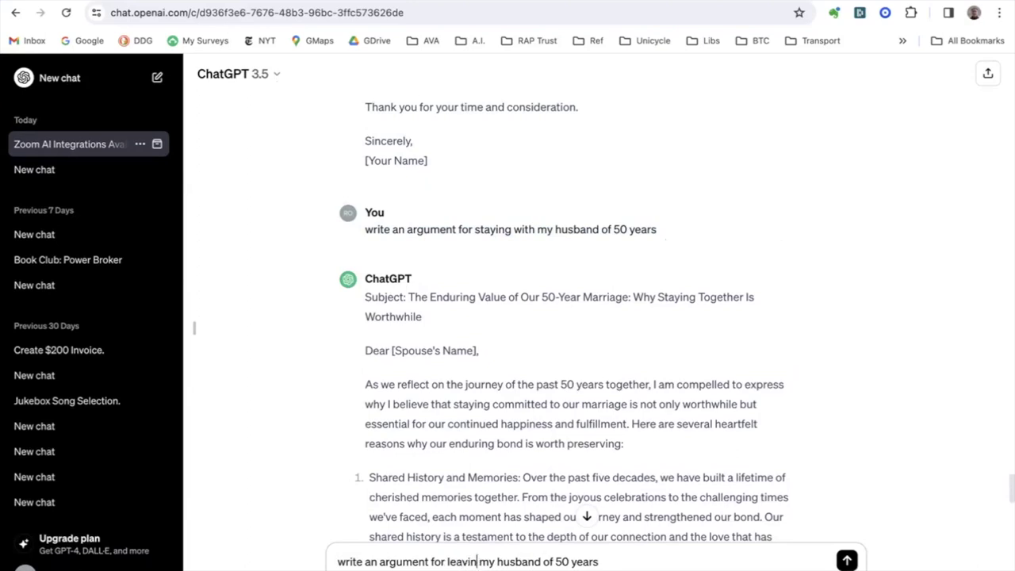
{"action": "key", "text": "Return"}
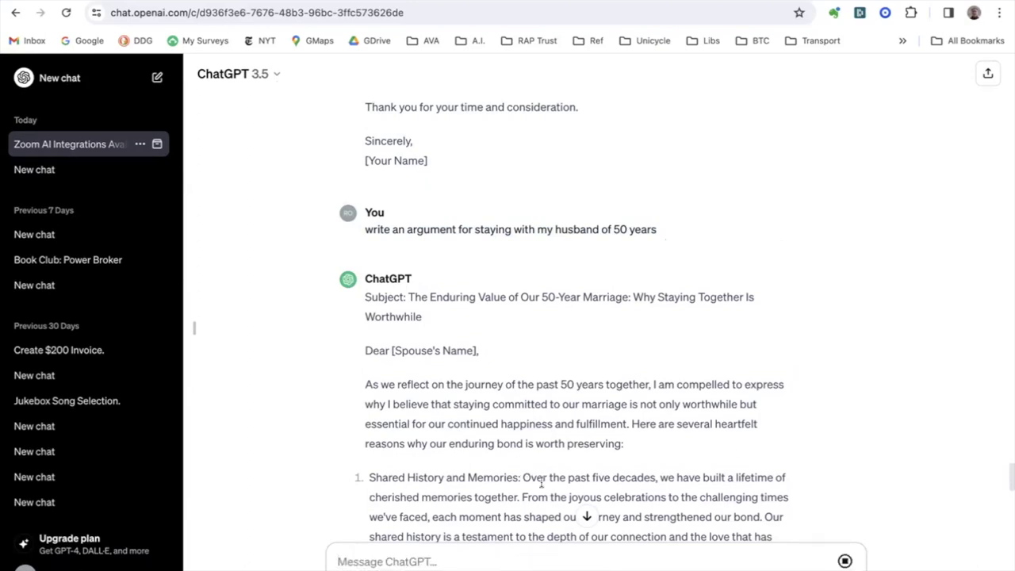
{"action": "left_click", "coordinate": [586, 516]}
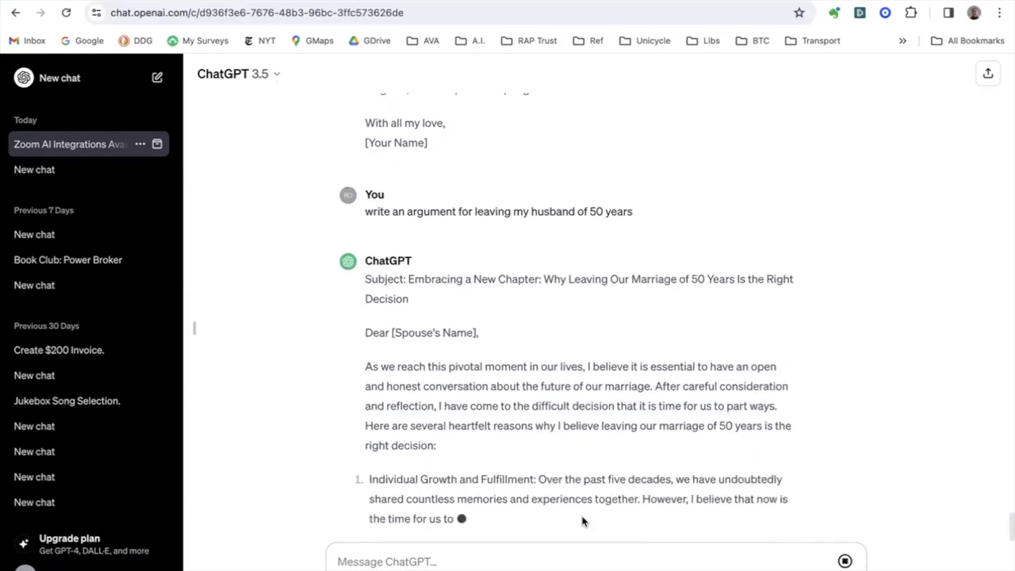
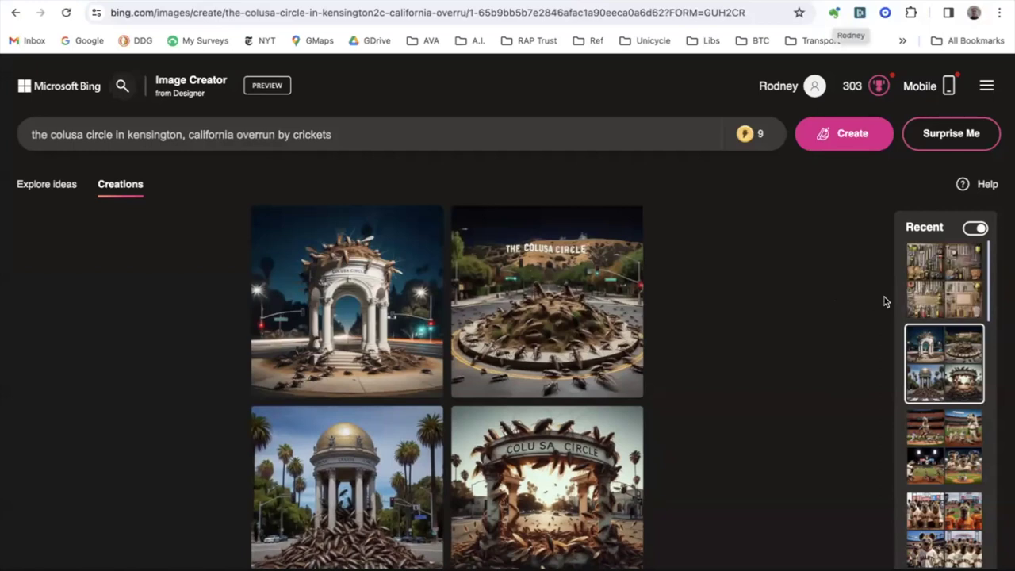
Reopen the recent hyenas-versus-lizards baseball creation, add "uniforms" after "los angeles dodgers" in its prompt, and generate new images.
{"action": "left_click", "coordinate": [925, 454]}
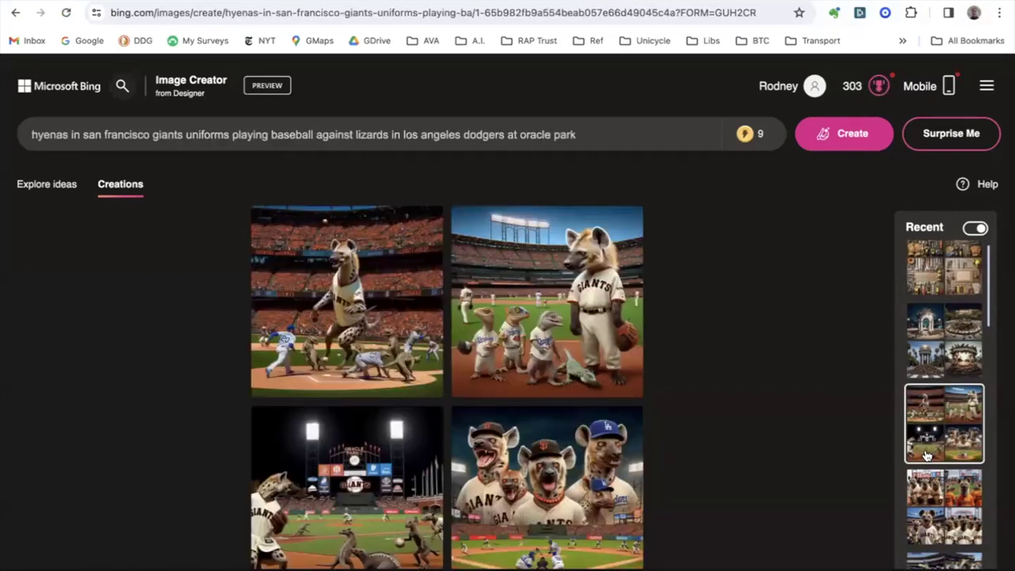
{"action": "left_click", "coordinate": [591, 132]}
{"action": "left_click_drag", "start_coordinate": [589, 135], "coordinate": [23, 133]}
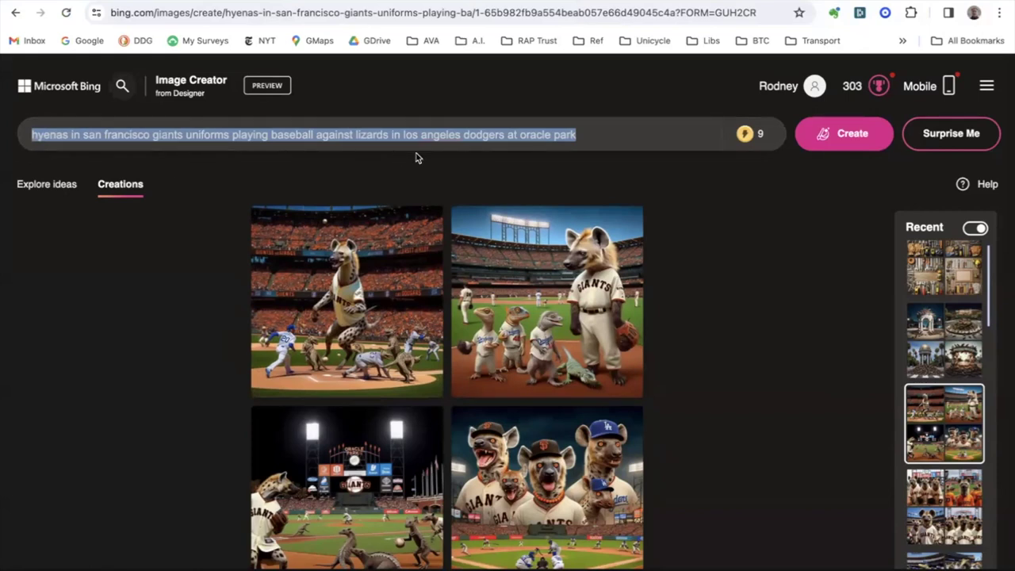
{"action": "left_click", "coordinate": [505, 135]}
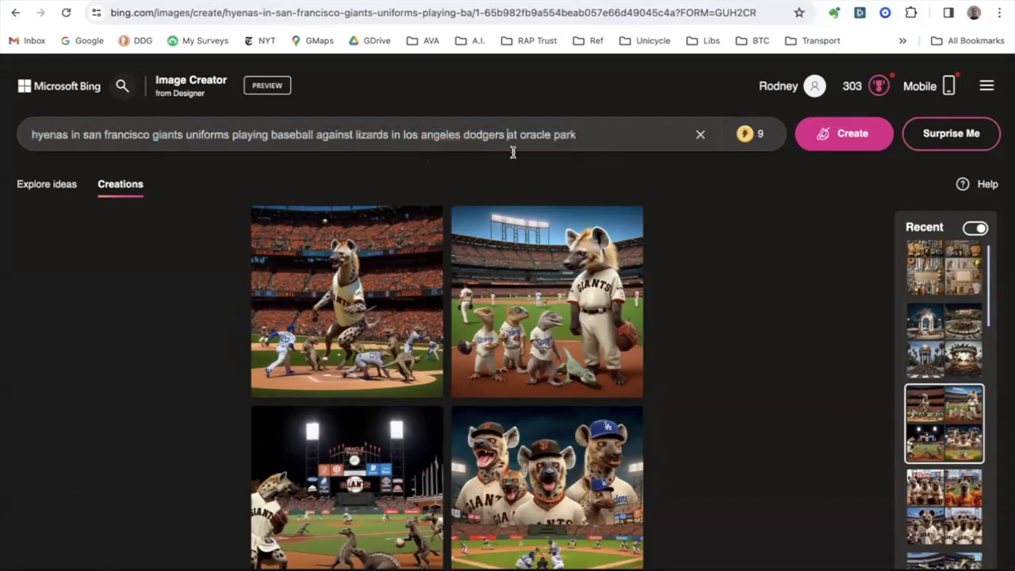
{"action": "type", "text": "uniforms"}
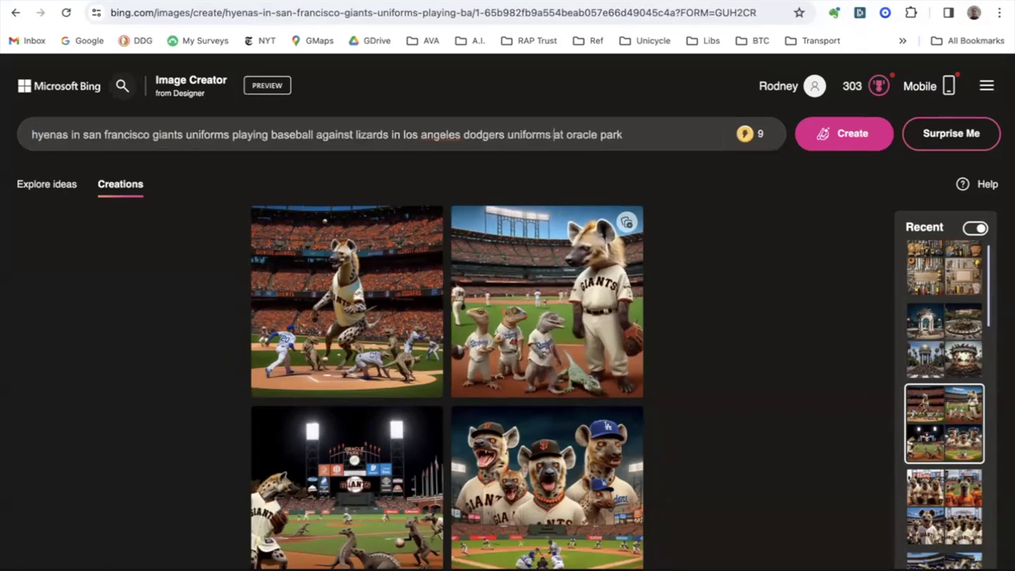
{"action": "key", "text": "Return"}
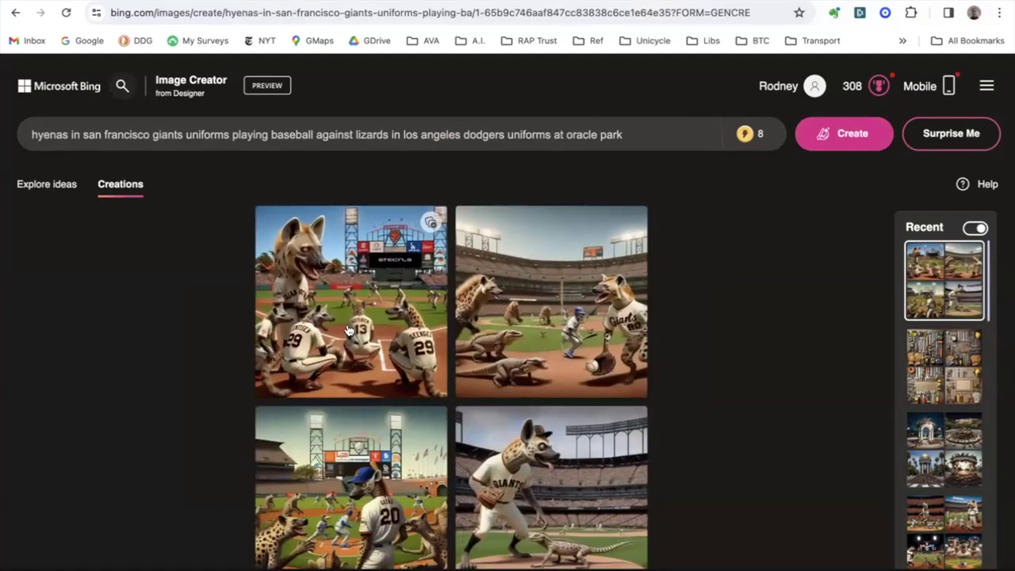
View each of the four new hyena baseball images enlarged, then return to the results grid.
{"action": "left_click", "coordinate": [364, 449]}
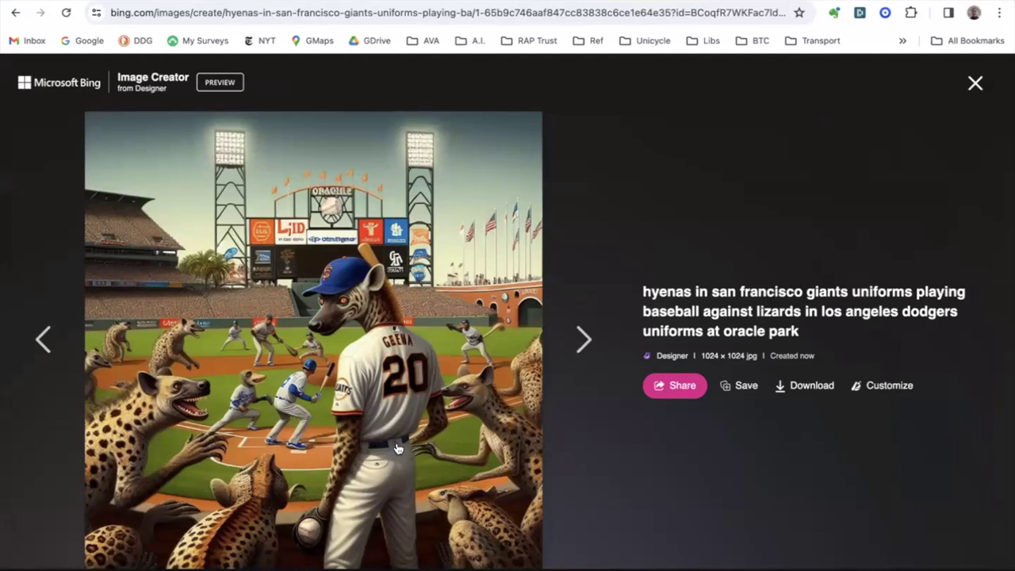
{"action": "left_click", "coordinate": [50, 339]}
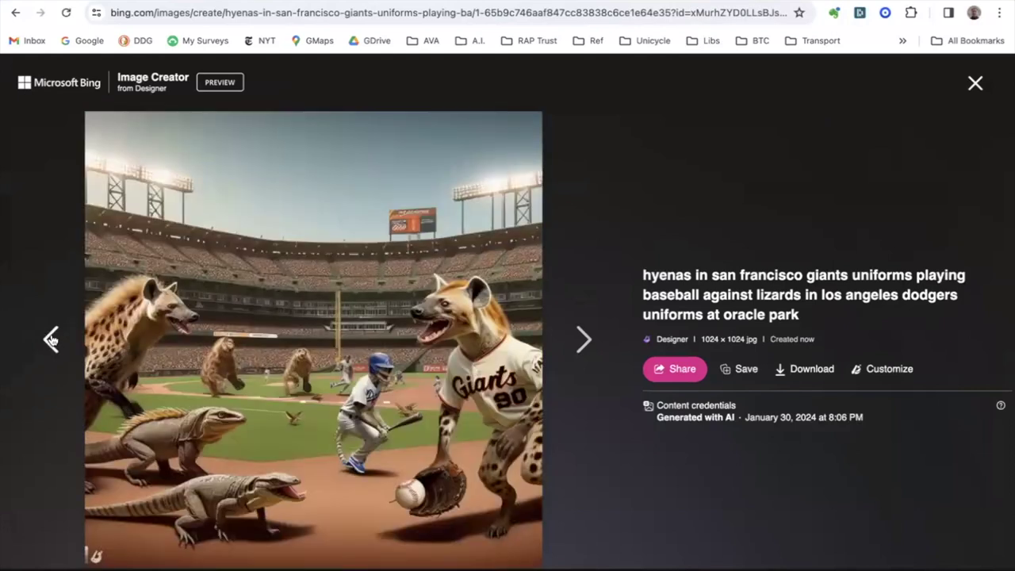
{"action": "left_click", "coordinate": [50, 338]}
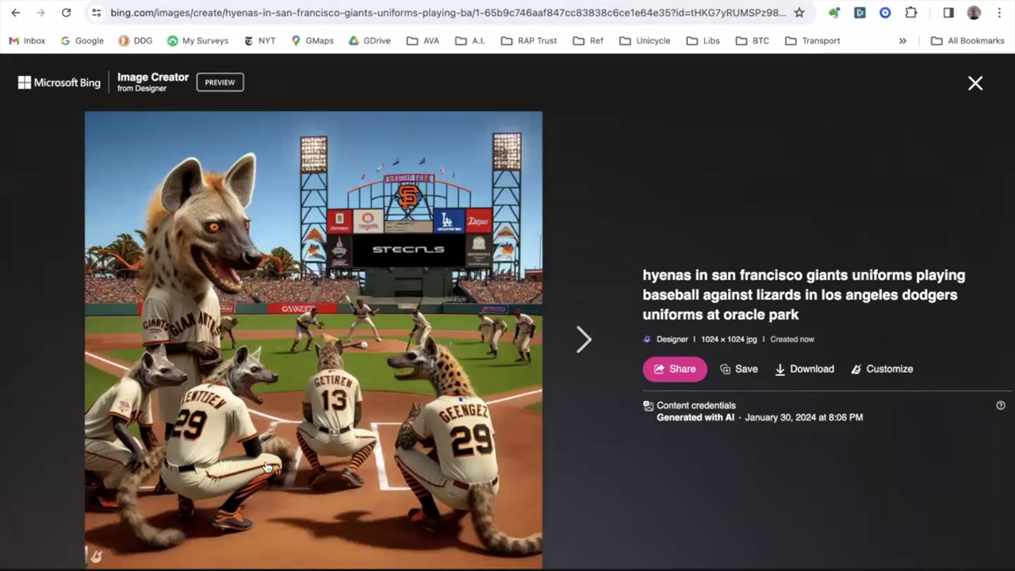
{"action": "left_click", "coordinate": [576, 339]}
{"action": "left_click", "coordinate": [575, 339]}
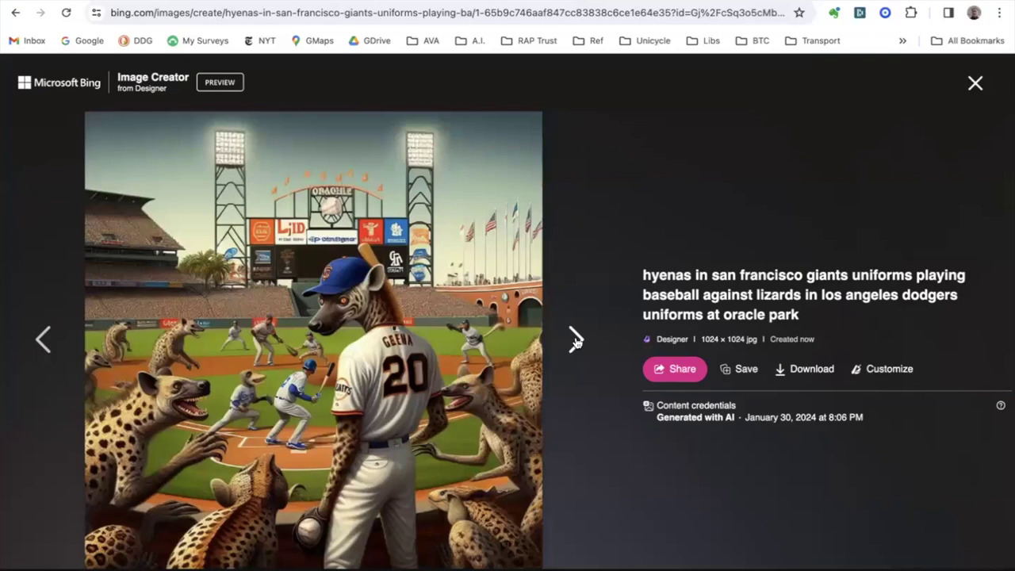
{"action": "left_click", "coordinate": [576, 339]}
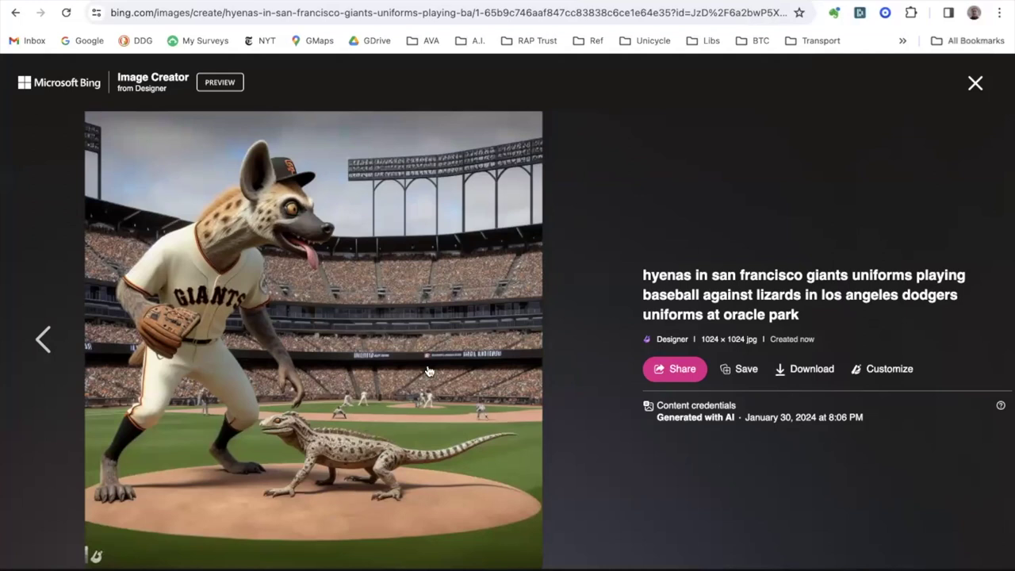
{"action": "left_click", "coordinate": [975, 84]}
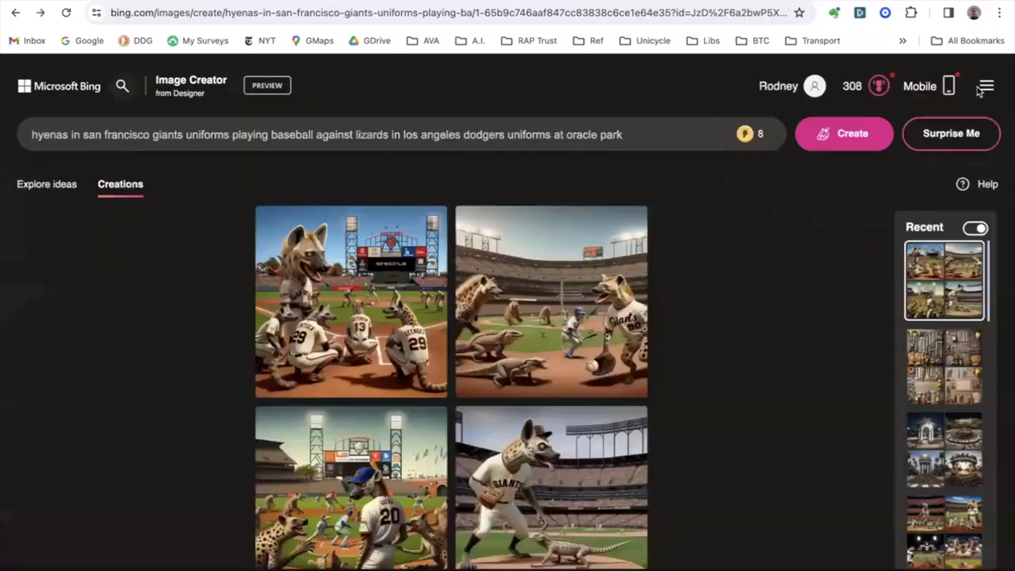
Clear the hyena baseball prompt, then open the recent "world of artificial intelligence" creation and the "And Now for Something Completely Robotic" one.
{"action": "left_click_drag", "start_coordinate": [633, 133], "coordinate": [4, 141]}
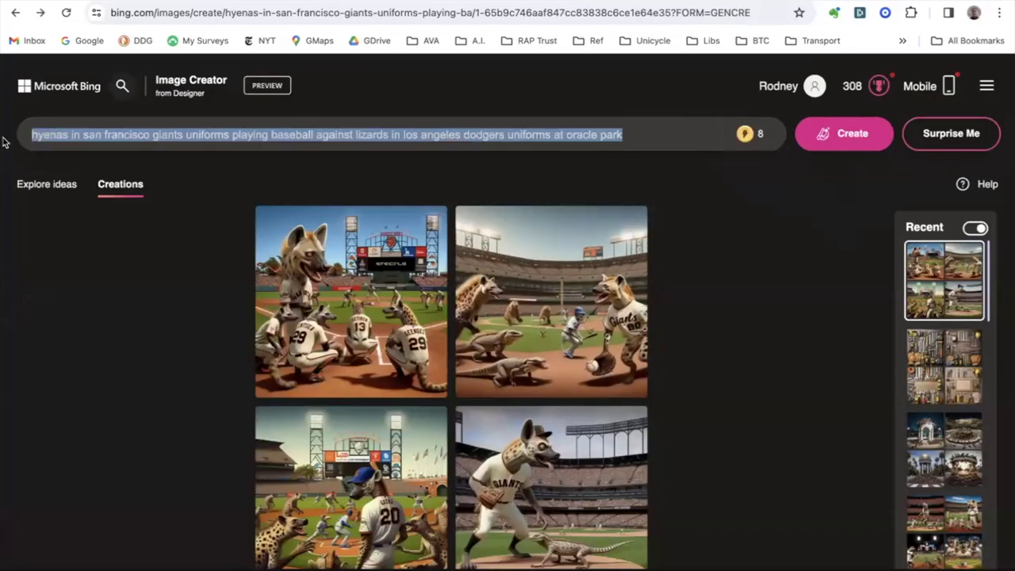
{"action": "key", "text": "BackSpace"}
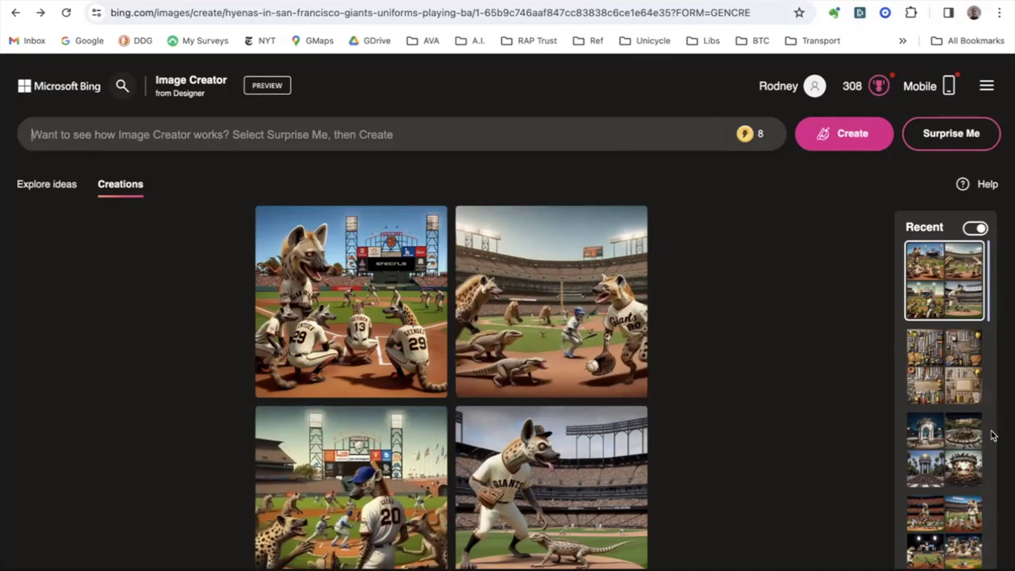
{"action": "scroll", "coordinate": [945, 461], "scroll_direction": "down", "scroll_amount": 5}
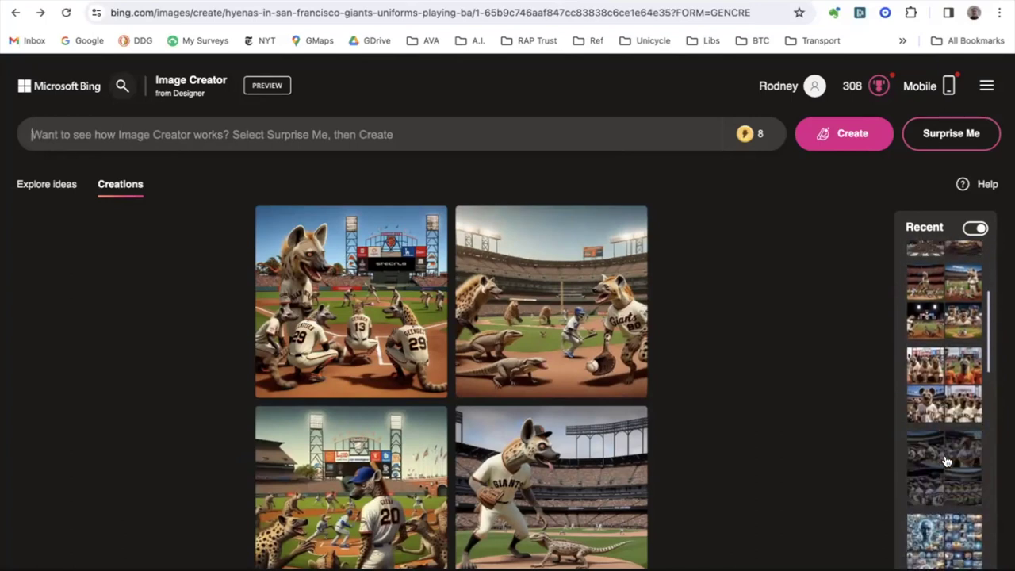
{"action": "scroll", "coordinate": [944, 461], "scroll_direction": "down", "scroll_amount": 3}
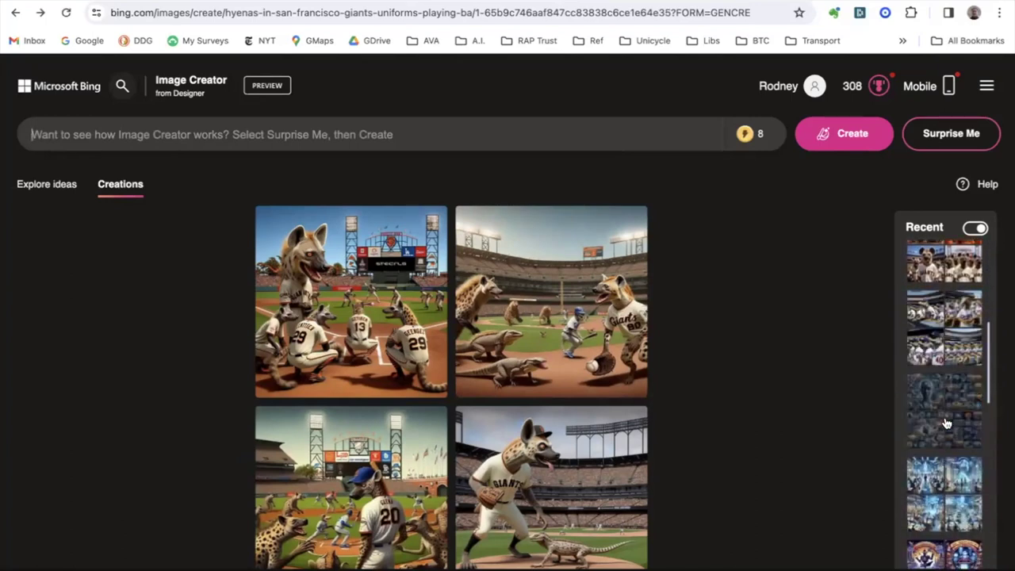
{"action": "left_click", "coordinate": [945, 418]}
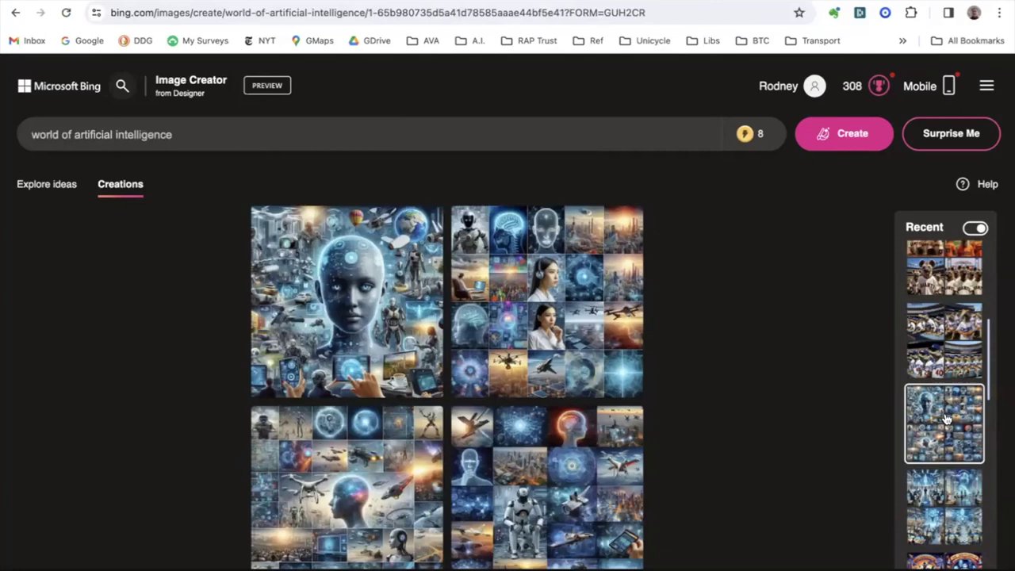
{"action": "scroll", "coordinate": [944, 418], "scroll_direction": "down", "scroll_amount": 2}
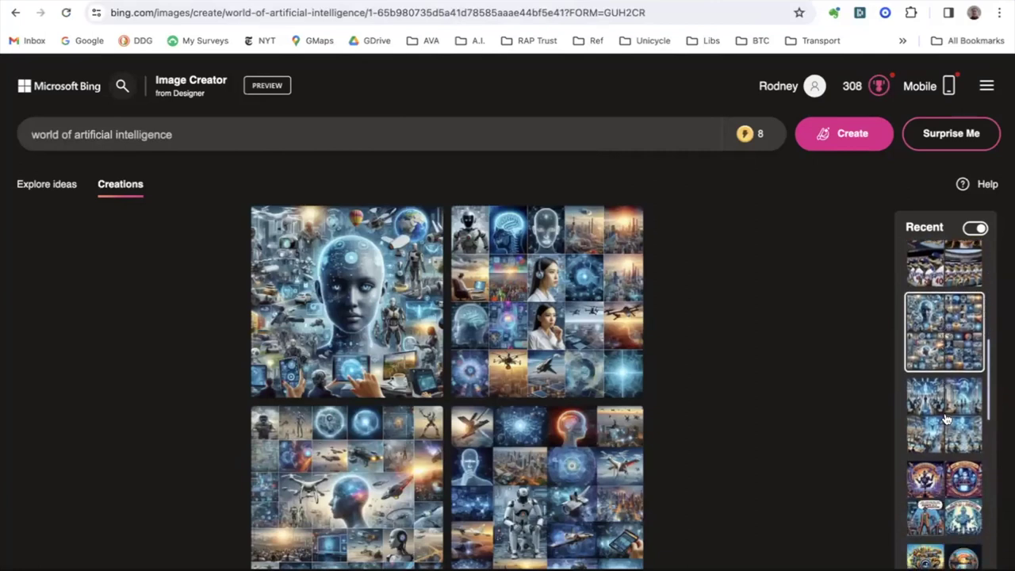
{"action": "left_click", "coordinate": [945, 489]}
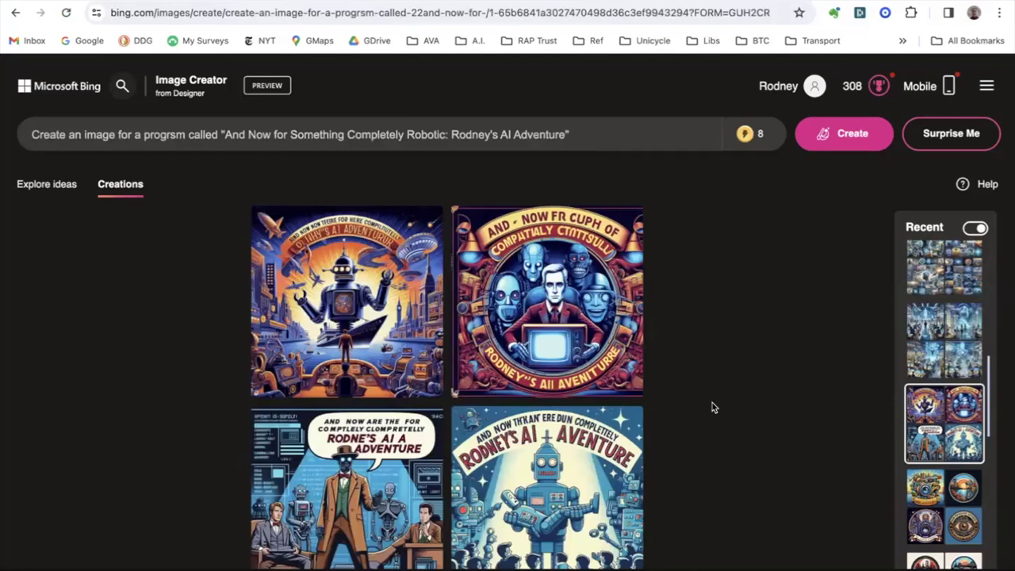
View each of the four "And Now for Something Completely Robotic" program images enlarged, then return to the results grid.
{"action": "left_click", "coordinate": [338, 324]}
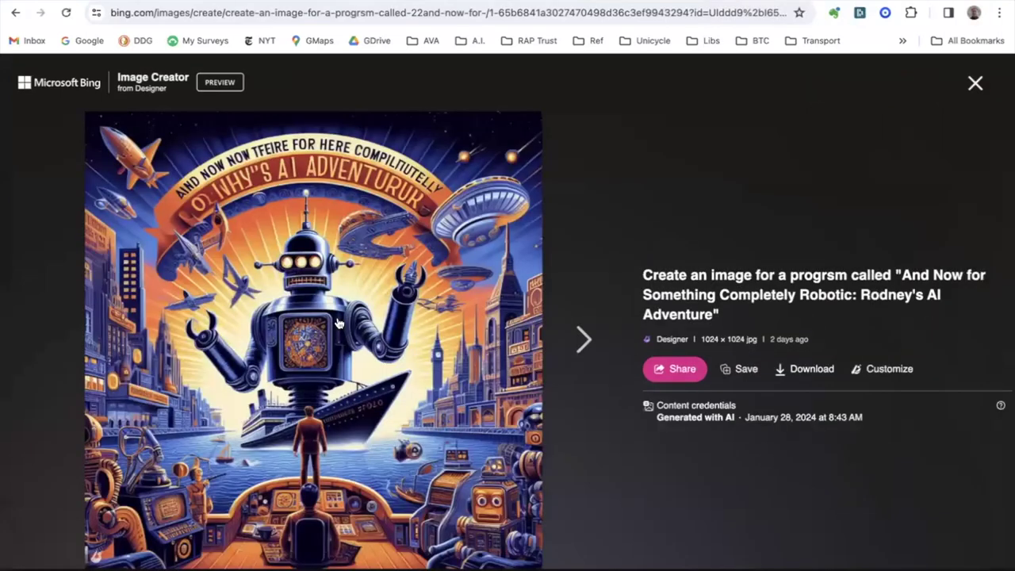
{"action": "key", "text": "Right"}
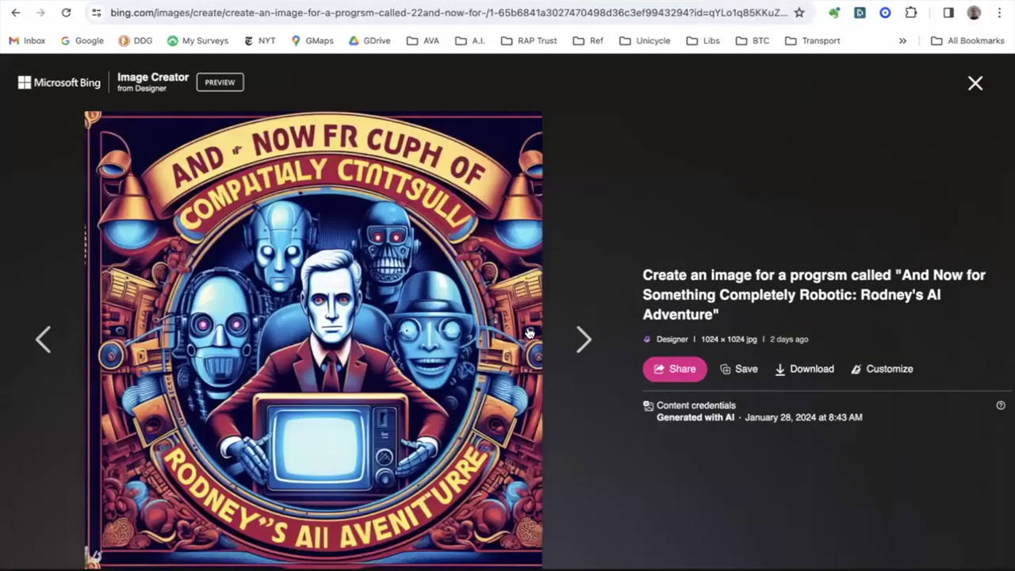
{"action": "left_click", "coordinate": [576, 341]}
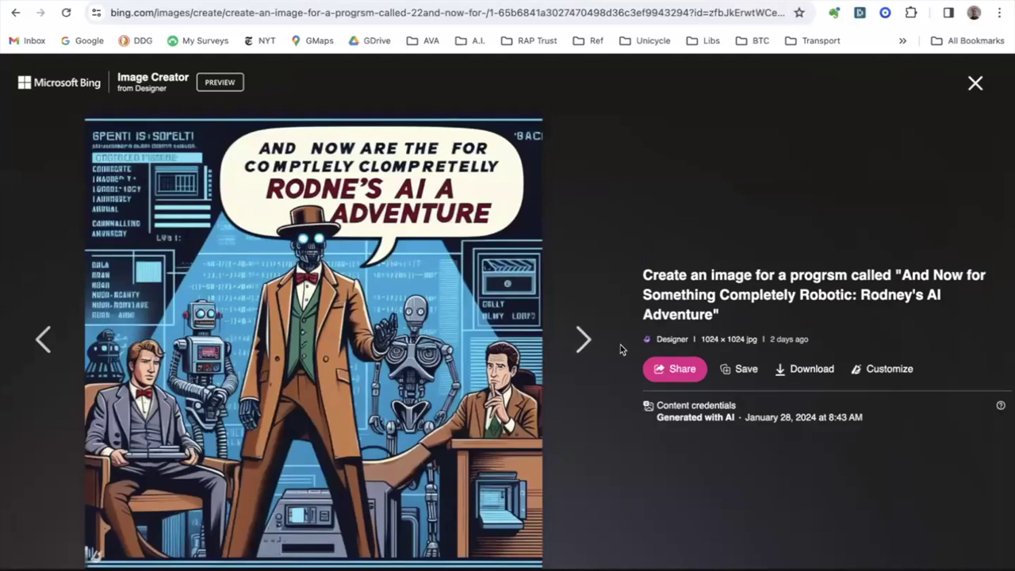
{"action": "left_click", "coordinate": [576, 340]}
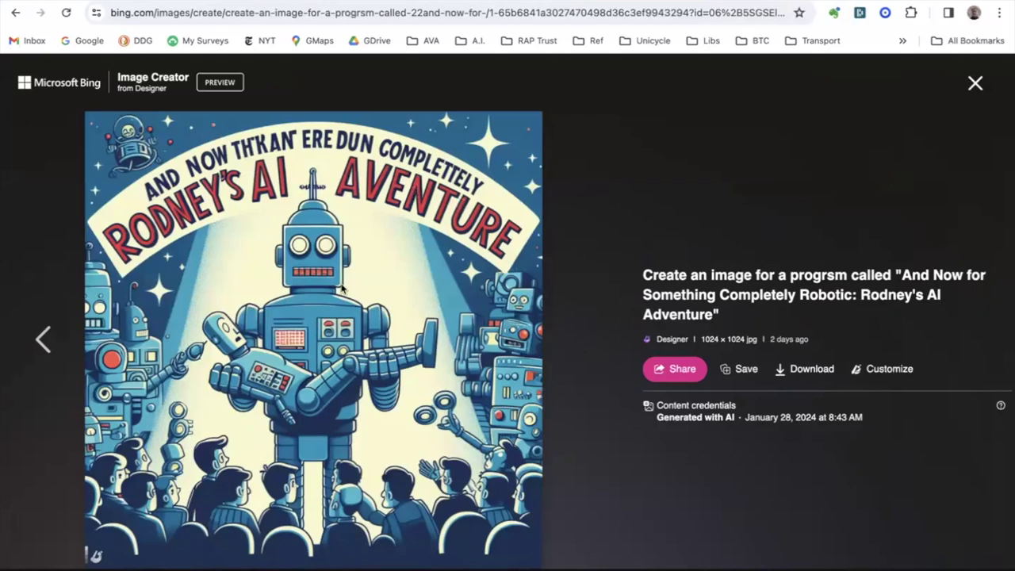
{"action": "left_click", "coordinate": [61, 293]}
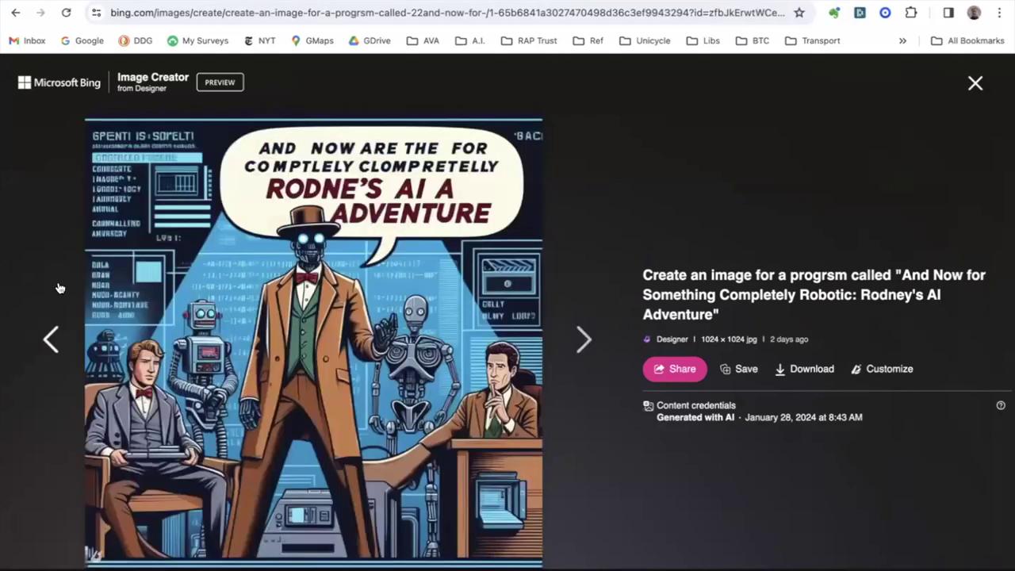
{"action": "left_click", "coordinate": [974, 84]}
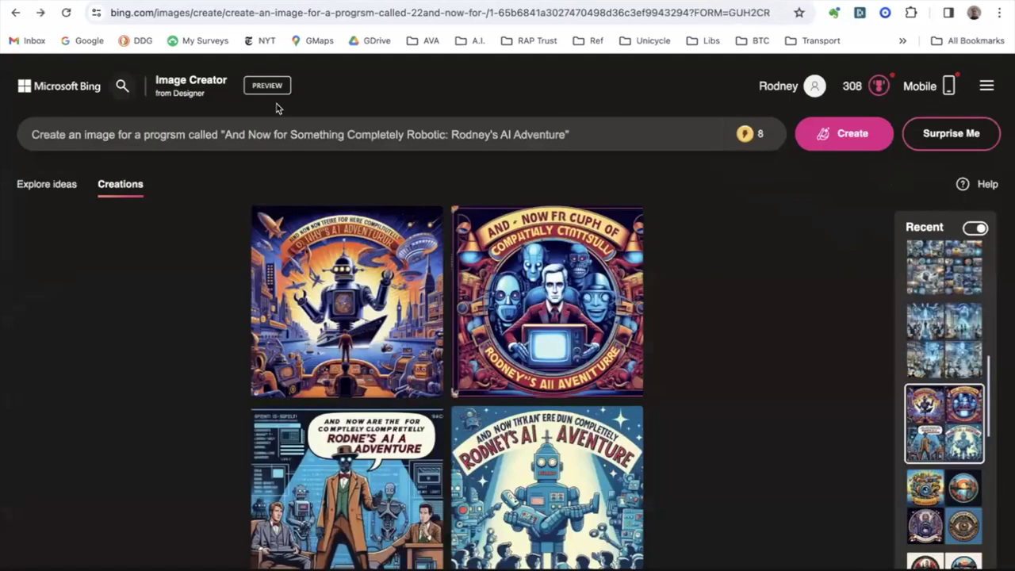
Replace the prompt with "Torrential rain washing away the White House as a wildfire rages in the background, but make it happy" and generate images.
{"action": "triple_click", "coordinate": [251, 136]}
{"action": "type", "text": "Torrential rain washing away the White House as a wildfire rages in the background, but make it happy!"}
{"action": "key", "text": "BackSpace"}
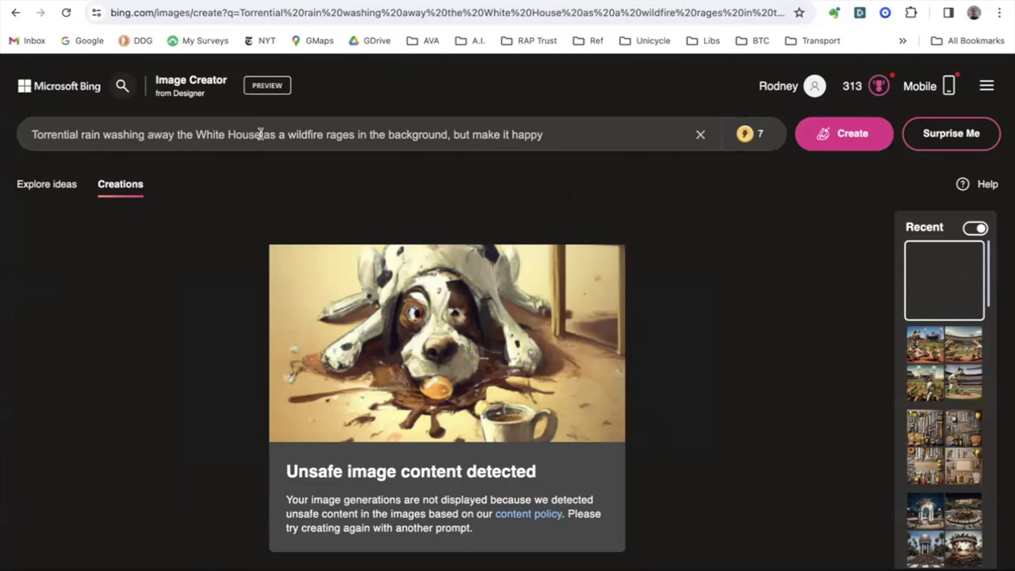
Replace "White House" with "Dodger Stadium" in the torrential rain prompt and generate images again.
{"action": "left_click_drag", "start_coordinate": [261, 134], "coordinate": [206, 134]}
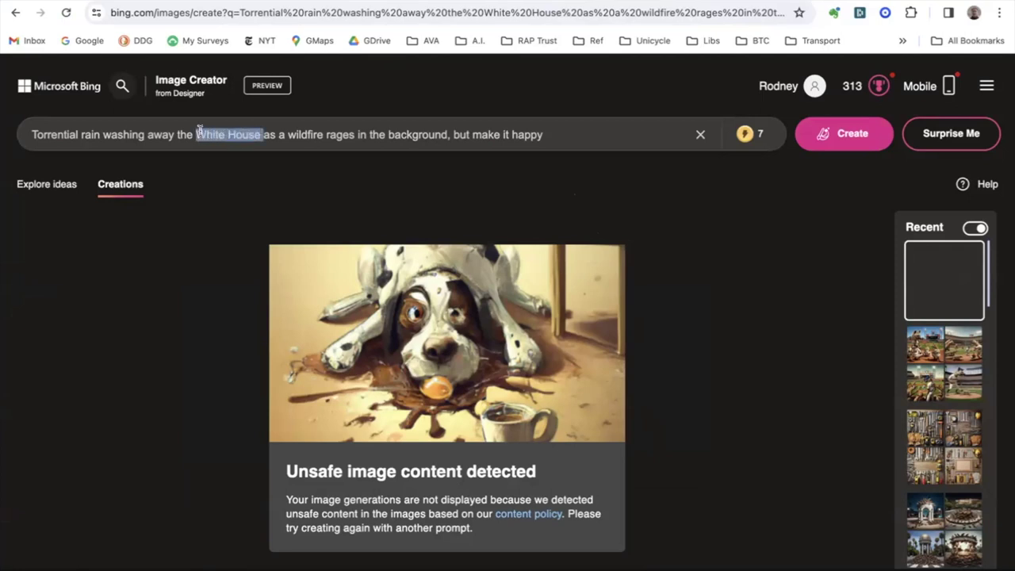
{"action": "type", "text": "Dodge"}
{"action": "type", "text": "r Stadiu"}
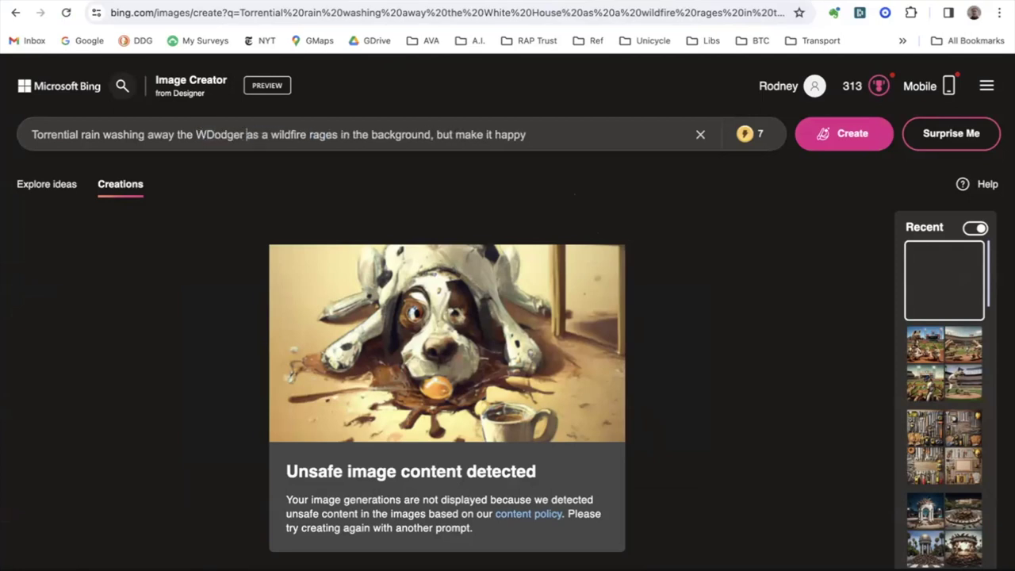
{"action": "type", "text": "m"}
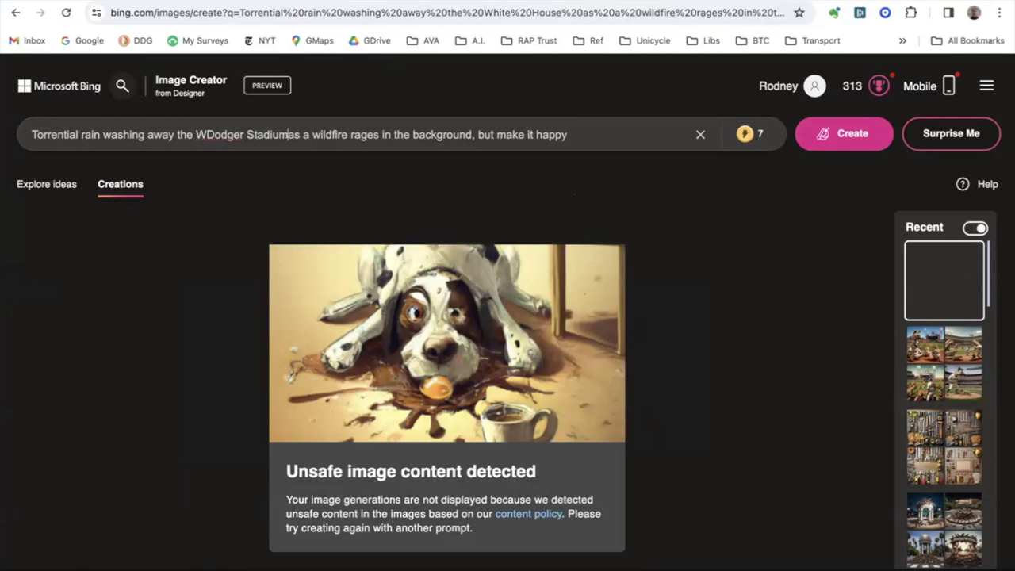
{"action": "key", "text": "Left"}
{"action": "key", "text": "Left"}
{"action": "key", "text": "Left"}
{"action": "key", "text": "Left"}
{"action": "key", "text": "Left"}
{"action": "key", "text": "Left"}
{"action": "key", "text": "Left"}
{"action": "key", "text": "Left"}
{"action": "key", "text": "Left"}
{"action": "key", "text": "Left"}
{"action": "key", "text": "Left"}
{"action": "key", "text": "Left"}
{"action": "key", "text": "Left"}
{"action": "key", "text": "Left"}
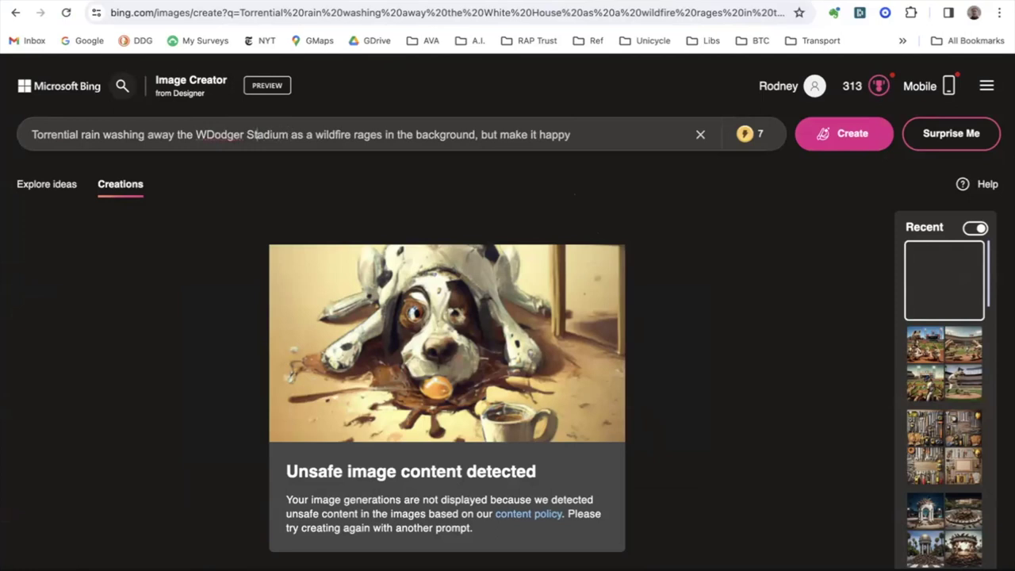
{"action": "key", "text": "BackSpace"}
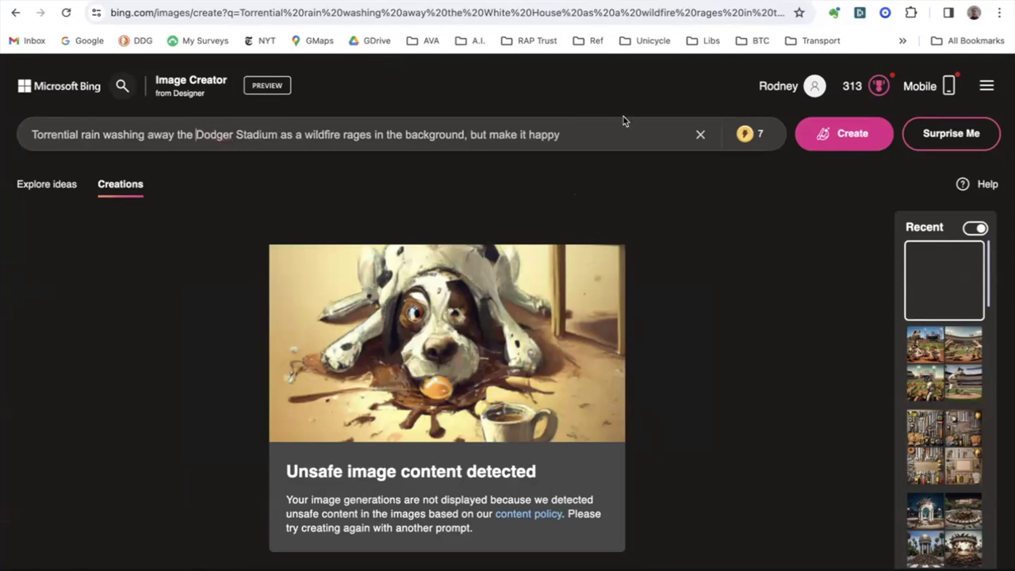
{"action": "left_click", "coordinate": [840, 134]}
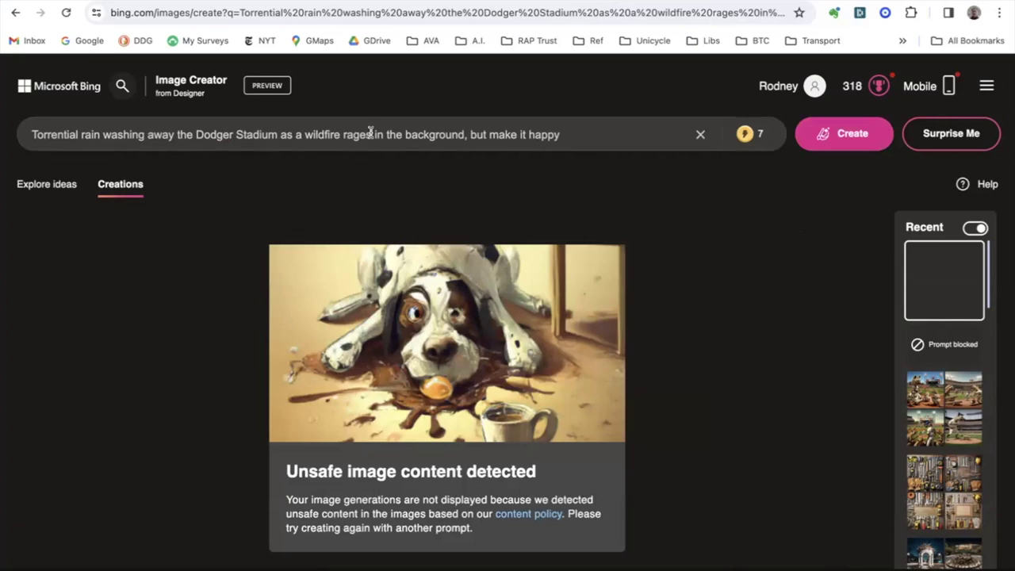
Replace "rages" with "burns" in the Dodger Stadium wildfire prompt and try generating the images once more.
{"action": "key", "text": "BackSpace"}
{"action": "key", "text": "BackSpace"}
{"action": "key", "text": "BackSpace"}
{"action": "key", "text": "BackSpace"}
{"action": "key", "text": "BackSpace"}
{"action": "key", "text": "BackSpace"}
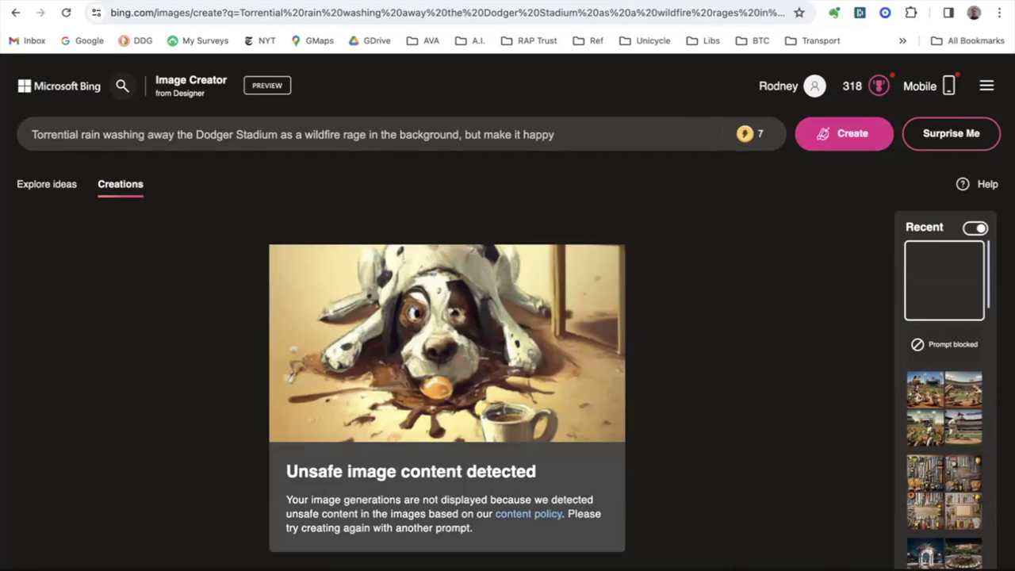
{"action": "key", "text": "BackSpace"}
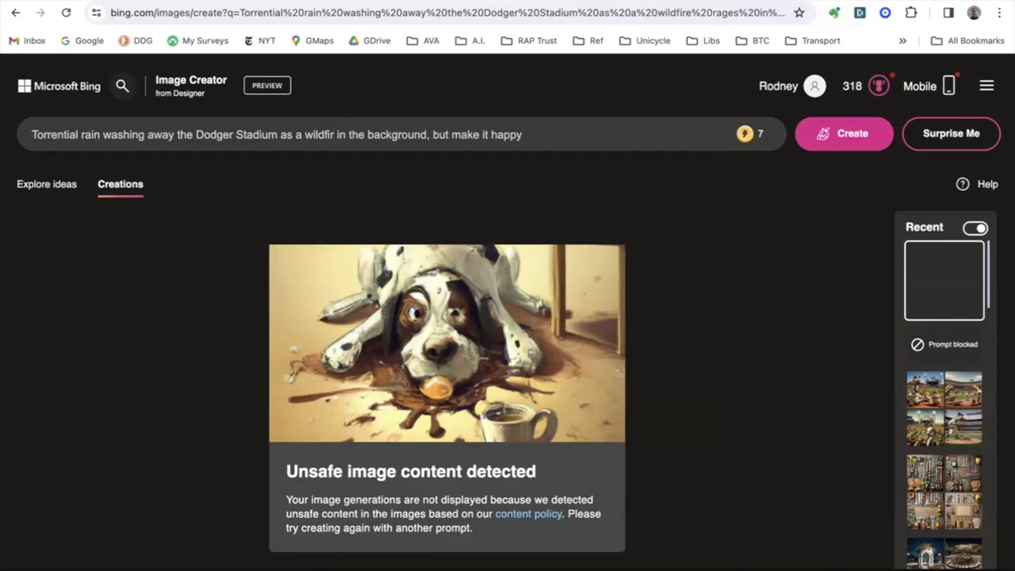
{"action": "type", "text": "e"}
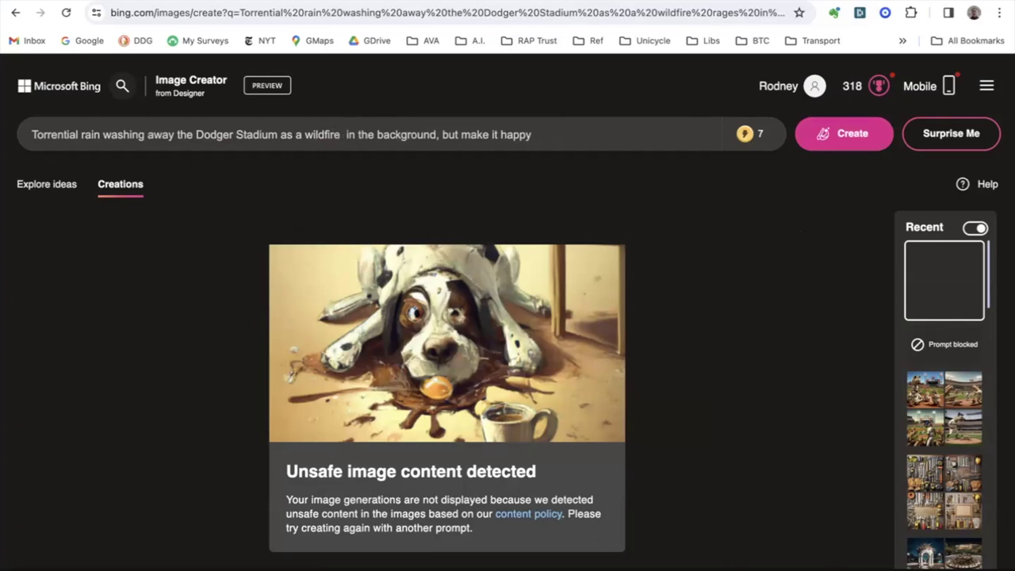
{"action": "key", "text": "Right"}
{"action": "key", "text": "Left"}
{"action": "key", "text": "Left"}
{"action": "key", "text": "Left"}
{"action": "key", "text": "Left"}
{"action": "key", "text": "Left"}
{"action": "key", "text": "Left"}
{"action": "key", "text": "Left"}
{"action": "key", "text": "Left"}
{"action": "key", "text": "Left"}
{"action": "key", "text": "Left"}
{"action": "key", "text": "Left"}
{"action": "key", "text": "shift+Left"}
{"action": "key", "text": "shift+Left"}
{"action": "key", "text": "Right"}
{"action": "key", "text": "Right"}
{"action": "key", "text": "Right"}
{"action": "key", "text": "Right"}
{"action": "key", "text": "Right"}
{"action": "key", "text": "Right"}
{"action": "type", "text": "burns"}
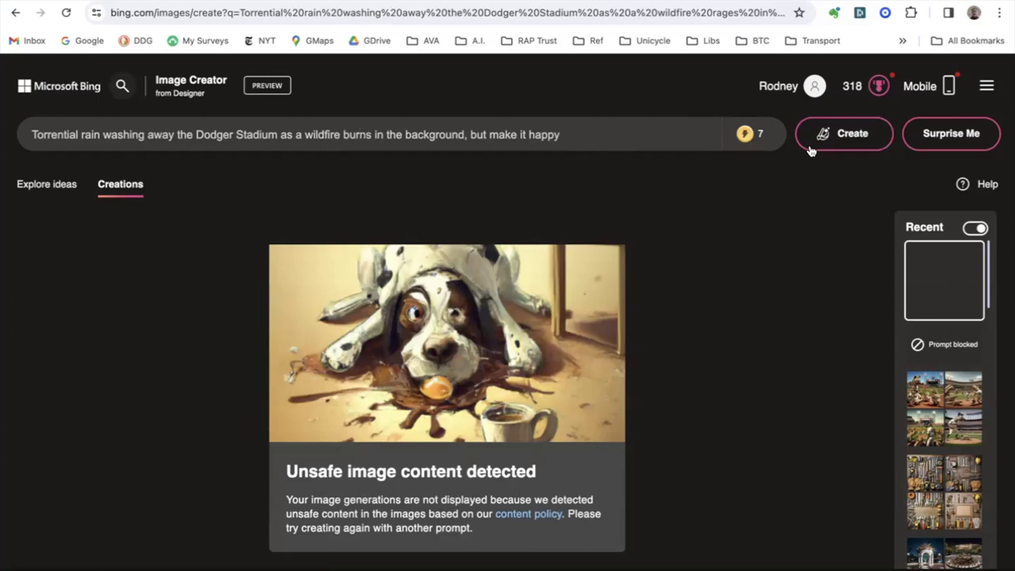
{"action": "left_click", "coordinate": [832, 135]}
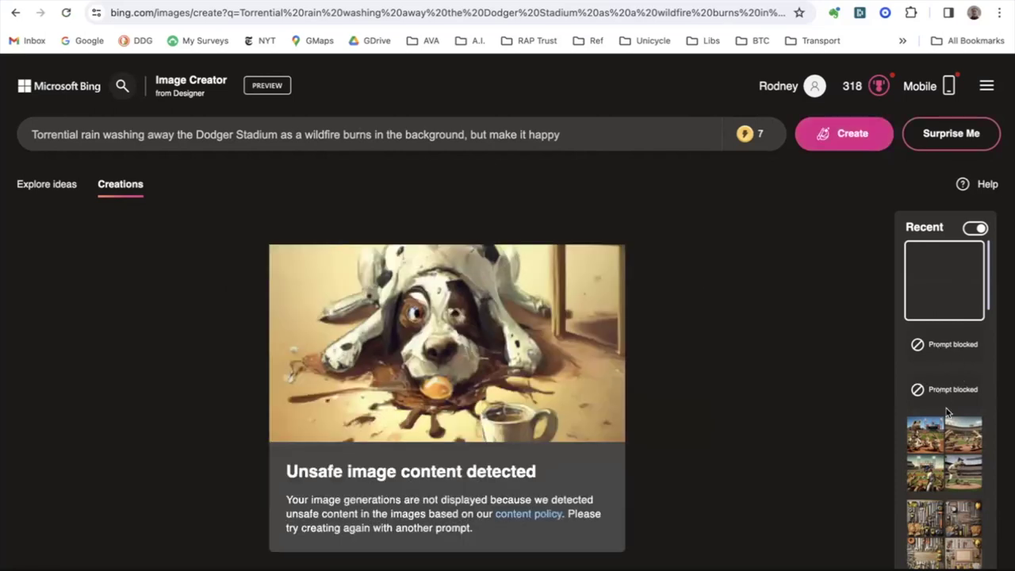
Open the recent "a bicyclist riding into the mouth of an enormous snake in Oakland CA" creation, view its images enlarged, and return to the grid.
{"action": "scroll", "coordinate": [951, 455], "scroll_direction": "down", "scroll_amount": 5}
{"action": "scroll", "coordinate": [951, 454], "scroll_direction": "down", "scroll_amount": 3}
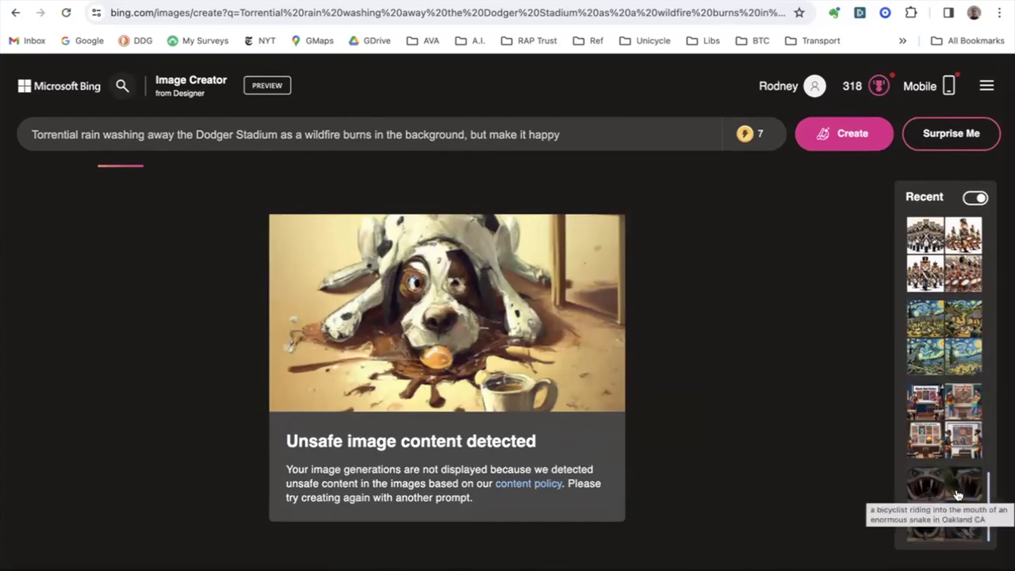
{"action": "left_click", "coordinate": [957, 488]}
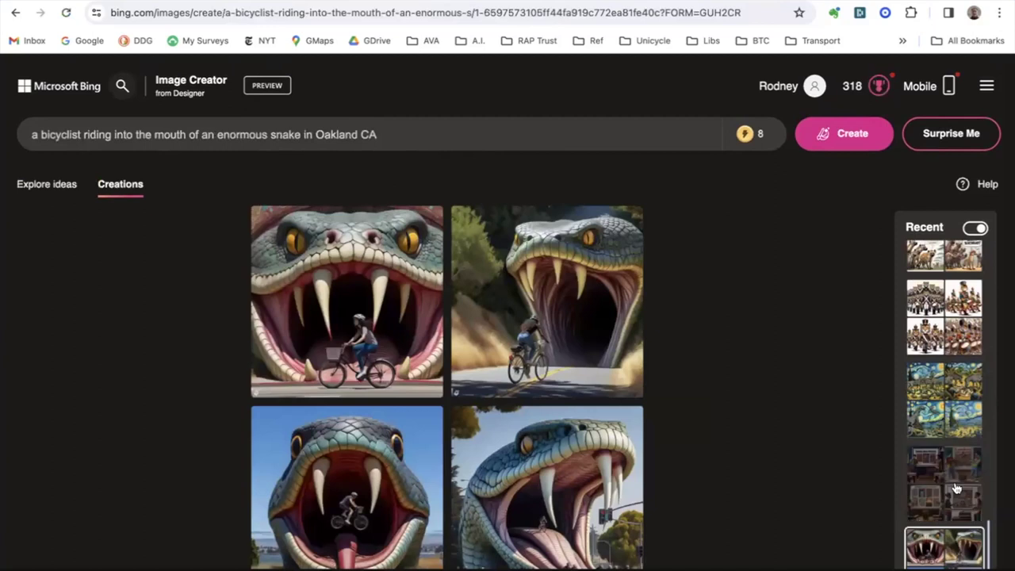
{"action": "left_click", "coordinate": [357, 268]}
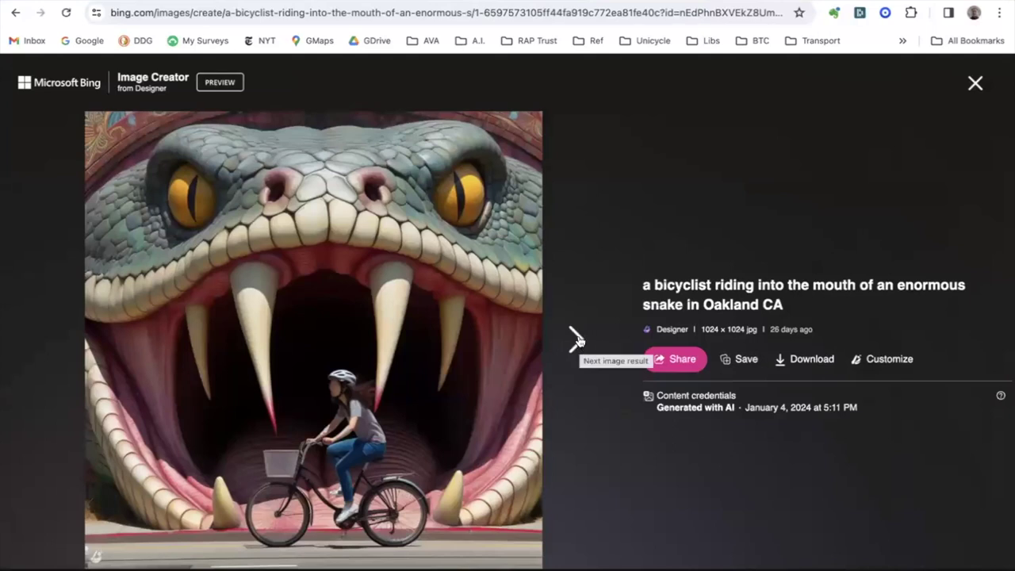
{"action": "left_click", "coordinate": [577, 339]}
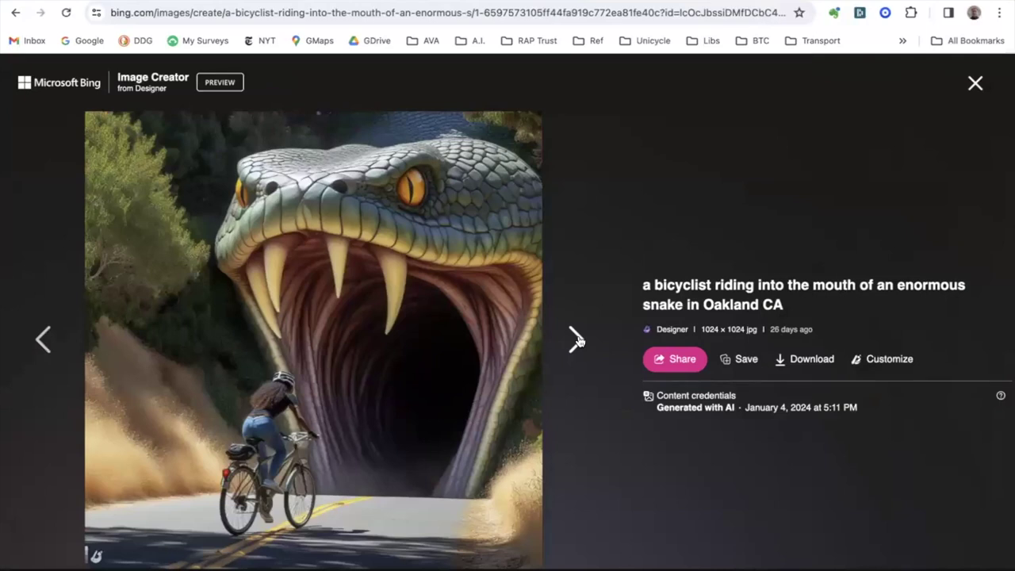
{"action": "left_click", "coordinate": [576, 339]}
{"action": "left_click", "coordinate": [576, 339]}
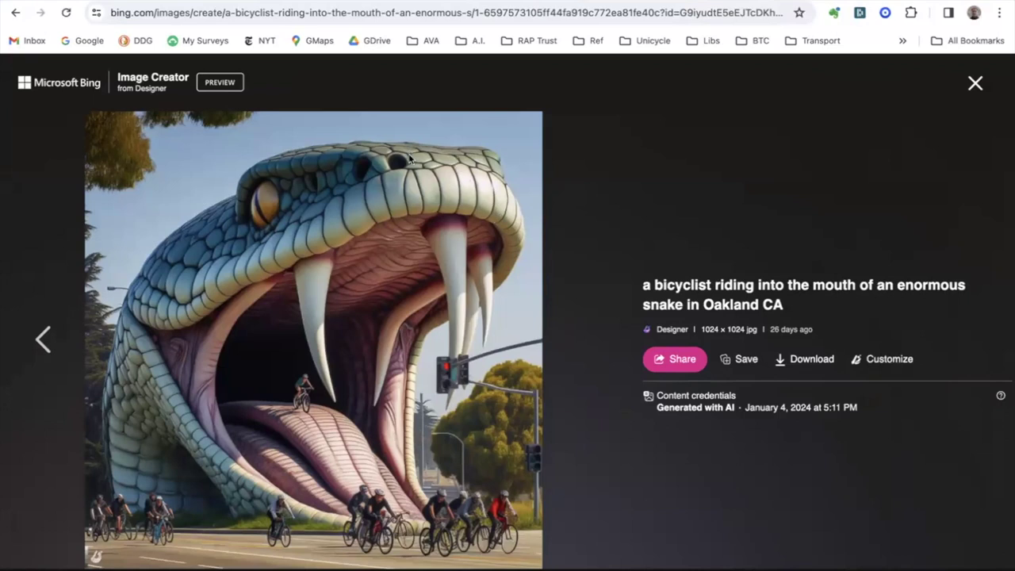
{"action": "key", "text": "Left"}
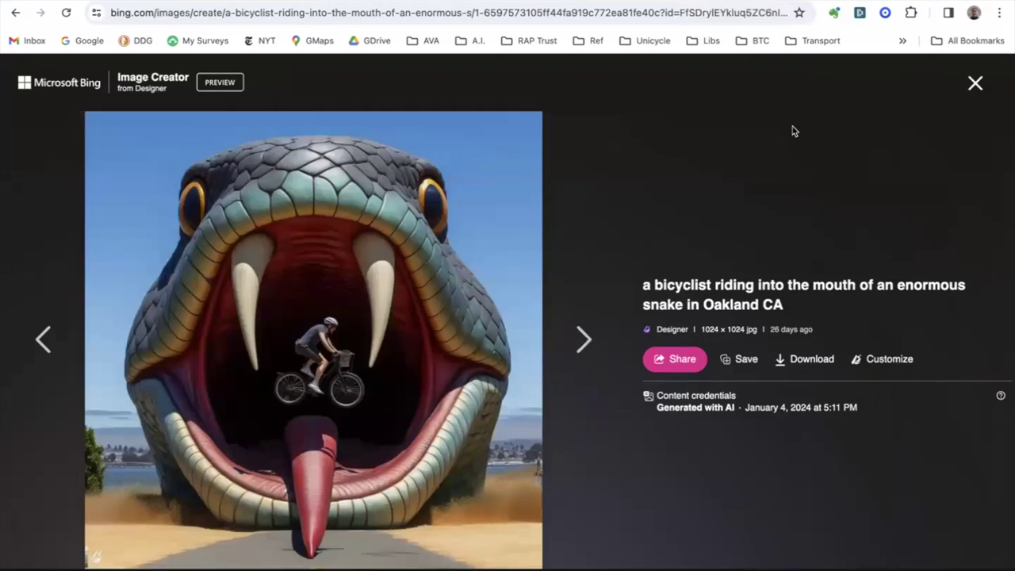
{"action": "left_click", "coordinate": [975, 84]}
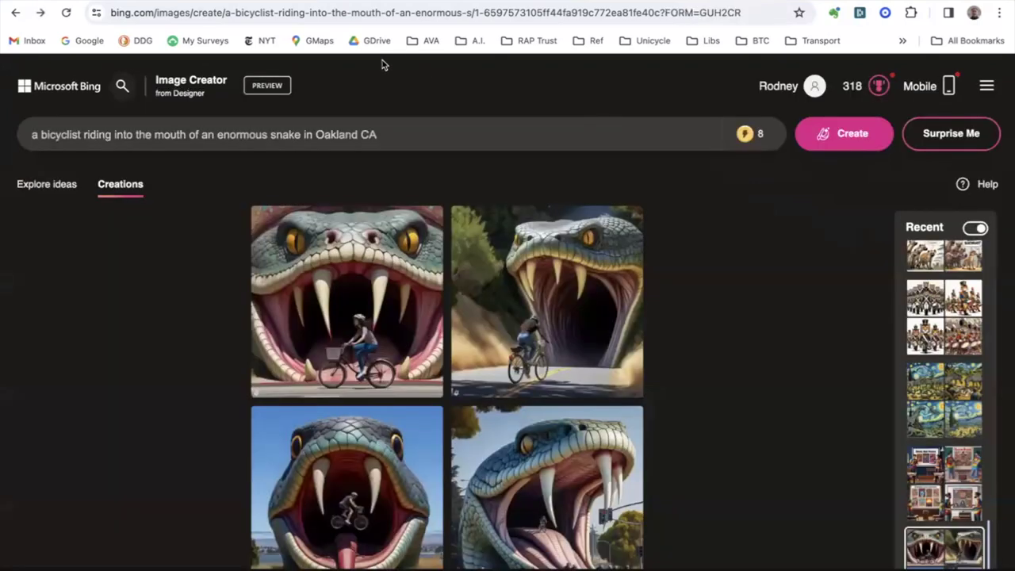
Replace the bicyclist prompt with "A stylized oak tree design for Colusa Circle" and generate images from it.
{"action": "double_click", "coordinate": [370, 134]}
{"action": "key", "text": "ctrl+a"}
{"action": "type", "text": "A stylized oak tree design for Colusa Circle"}
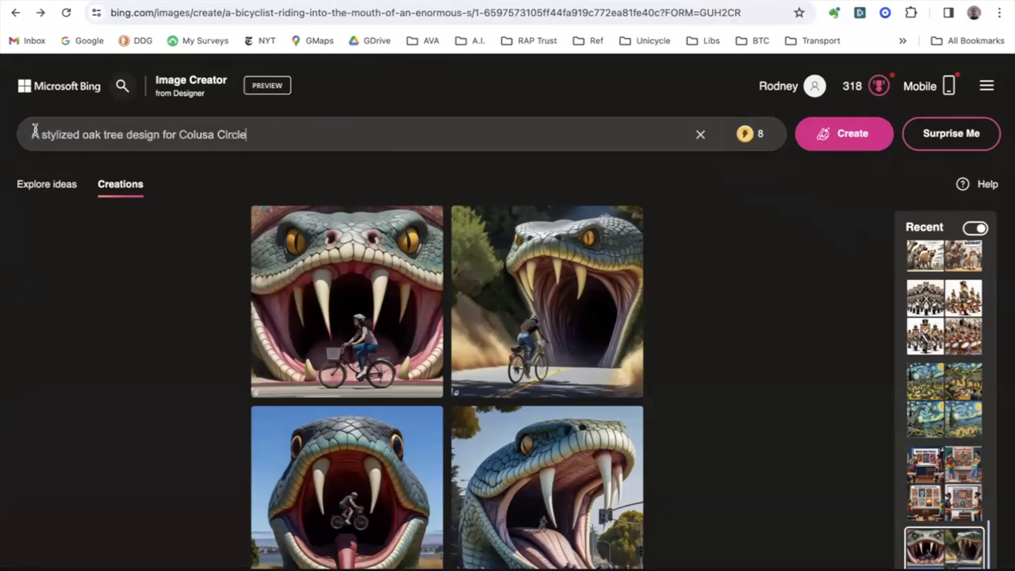
{"action": "left_click", "coordinate": [810, 148]}
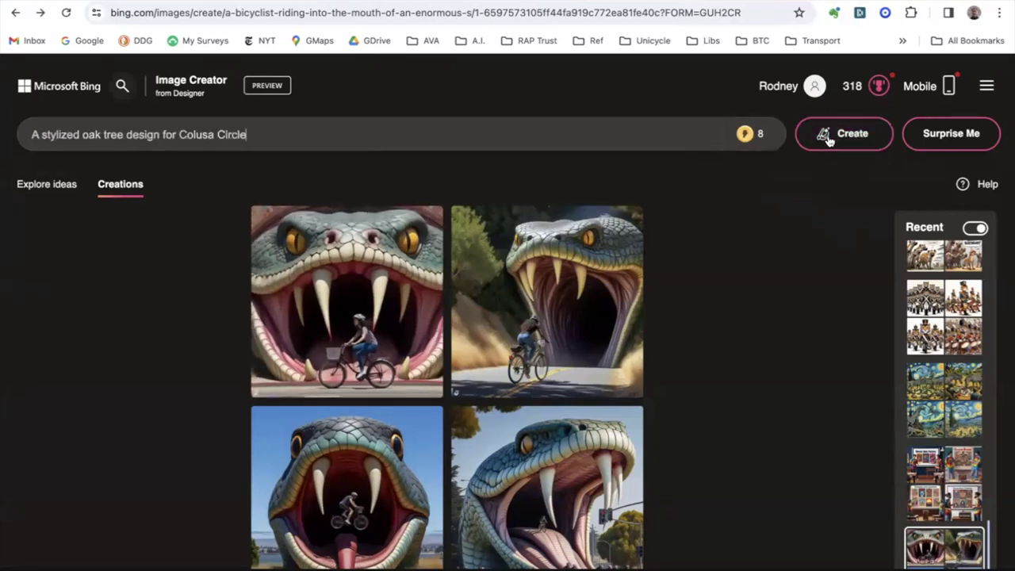
{"action": "left_click", "coordinate": [833, 139]}
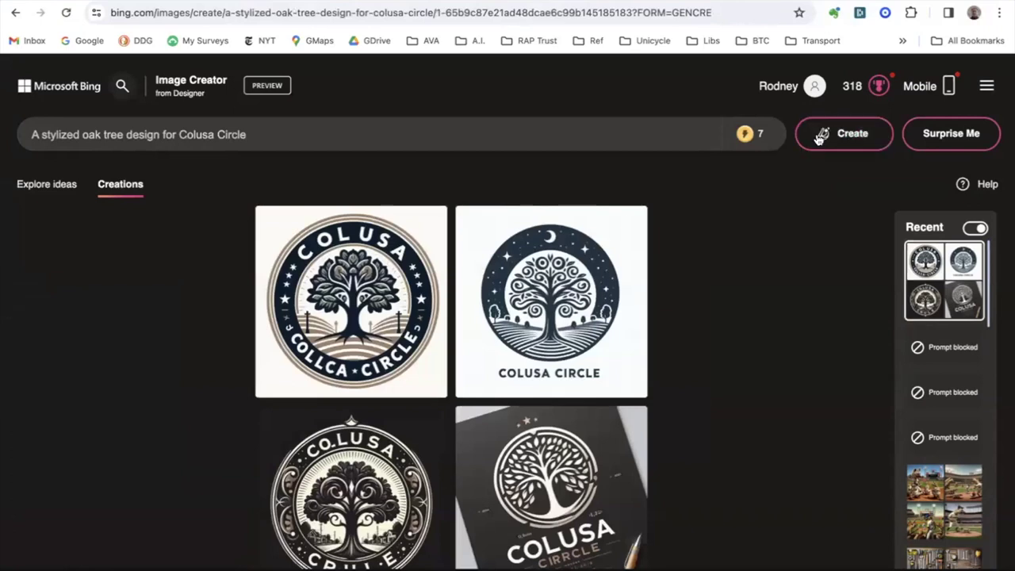
View each of the Colusa Circle oak tree designs enlarged and return to the results grid.
{"action": "left_click", "coordinate": [359, 323]}
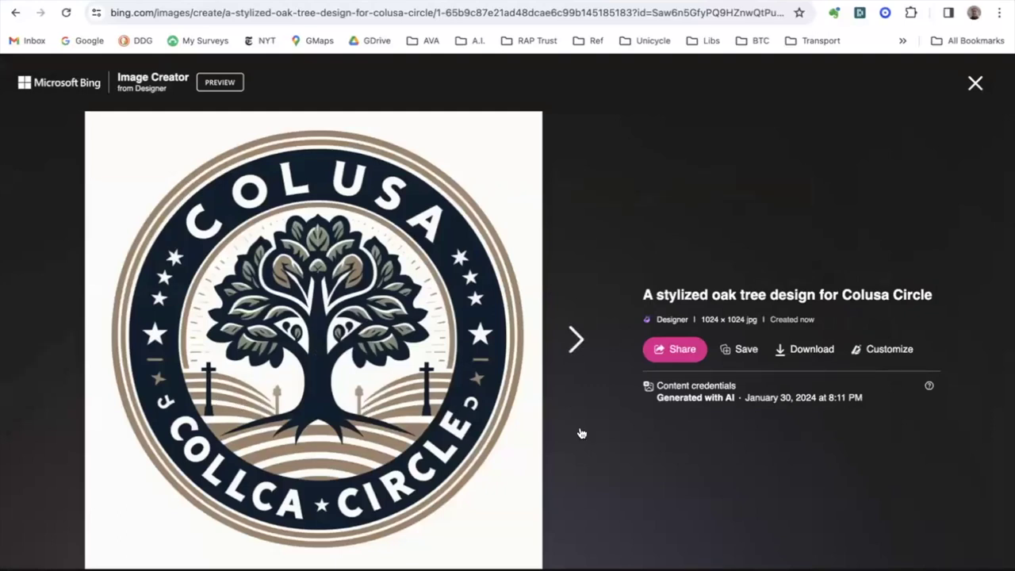
{"action": "left_click", "coordinate": [576, 340]}
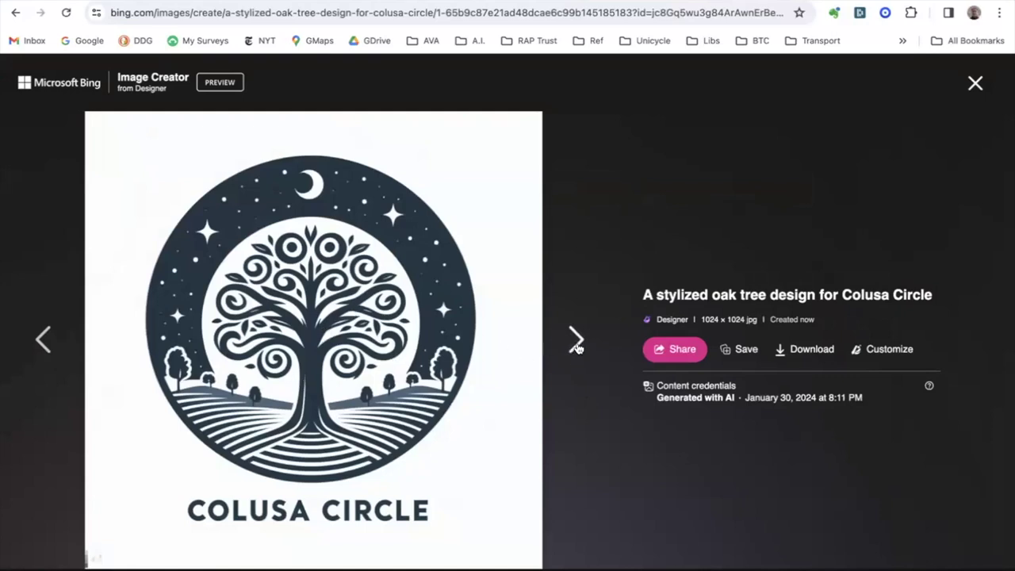
{"action": "left_click", "coordinate": [575, 341]}
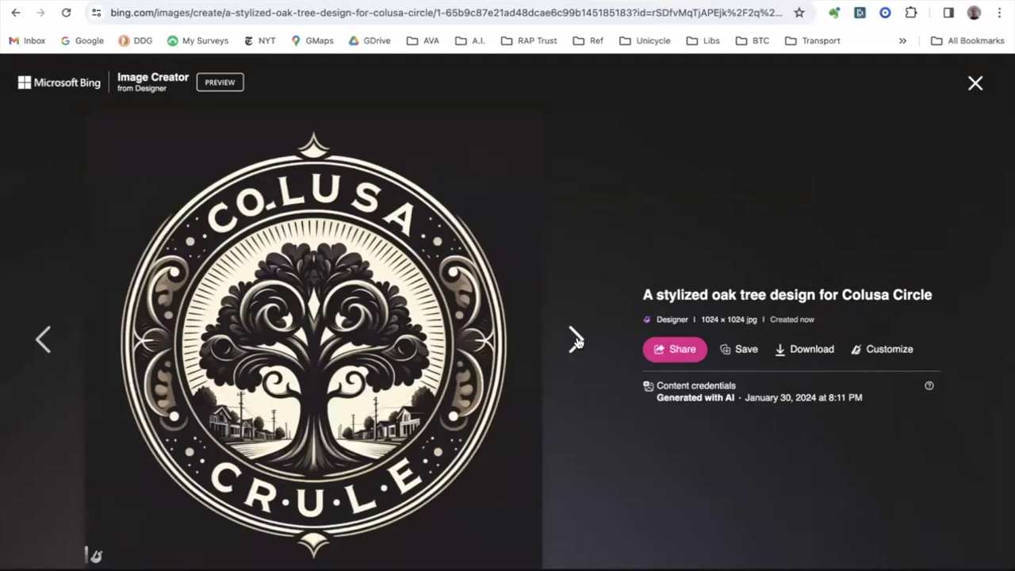
{"action": "left_click", "coordinate": [576, 342]}
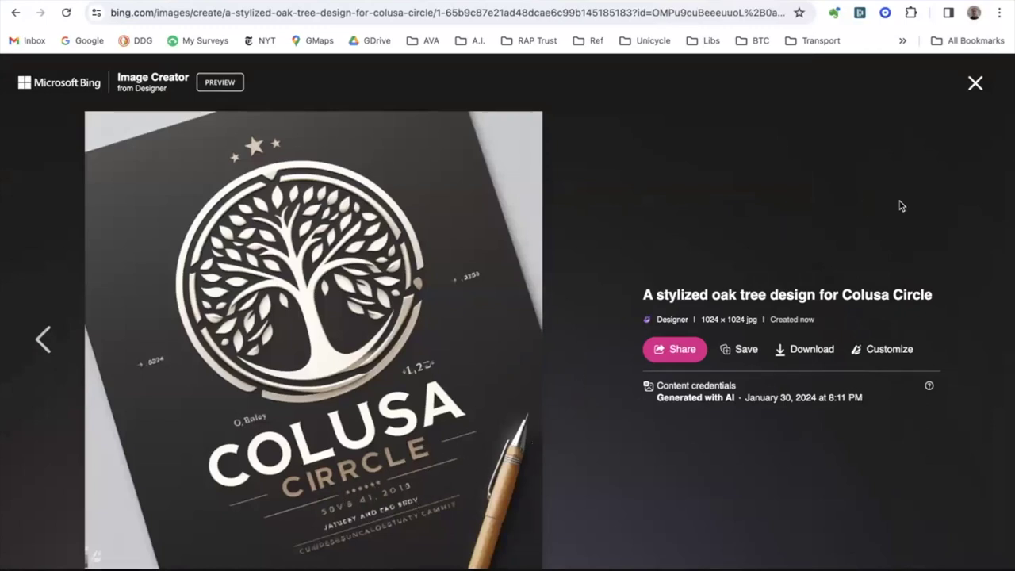
{"action": "left_click", "coordinate": [975, 85]}
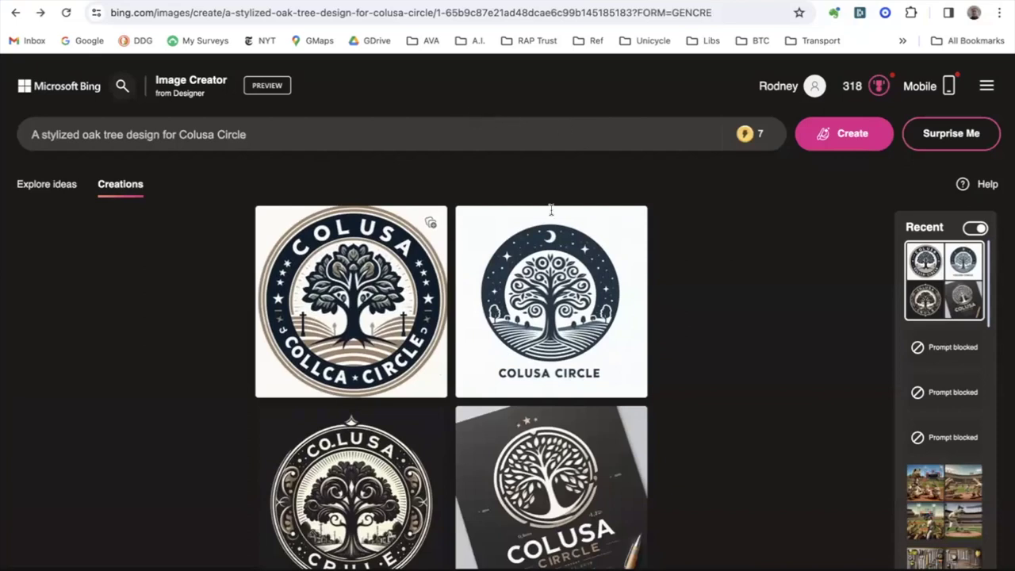
Replace the oak tree prompt with "the great wave of Kanagawa landing on San Francisco" and generate images from it.
{"action": "left_click", "coordinate": [691, 134]}
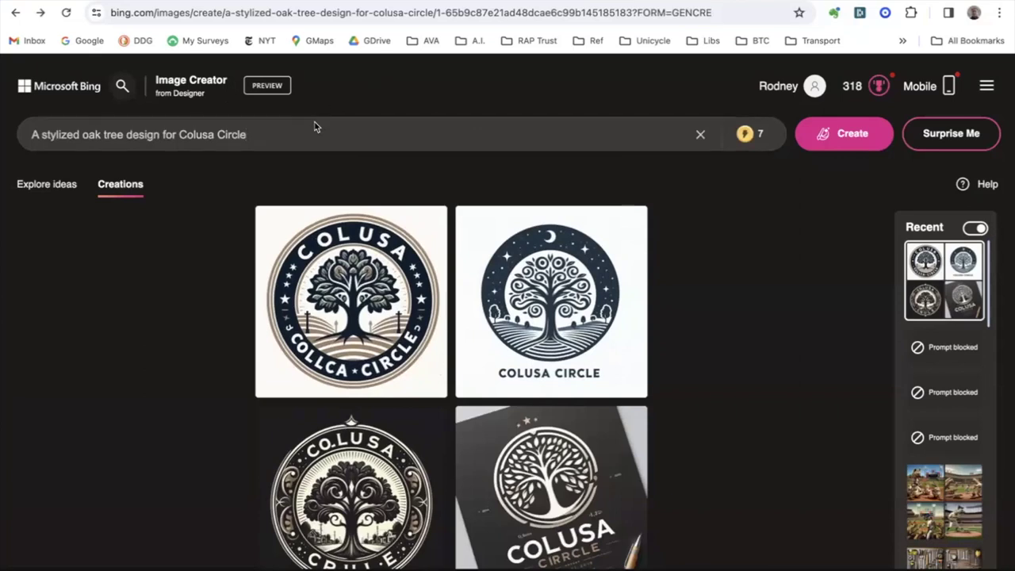
{"action": "left_click_drag", "start_coordinate": [310, 130], "coordinate": [26, 137]}
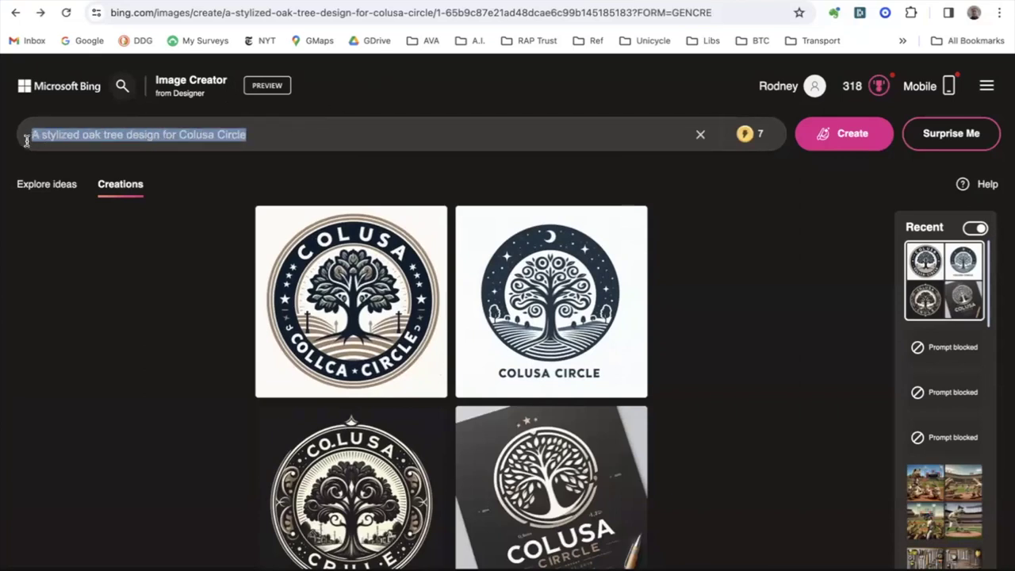
{"action": "type", "text": "the great wave of Kanagawa landing on San Francisco."}
{"action": "key", "text": "BackSpace"}
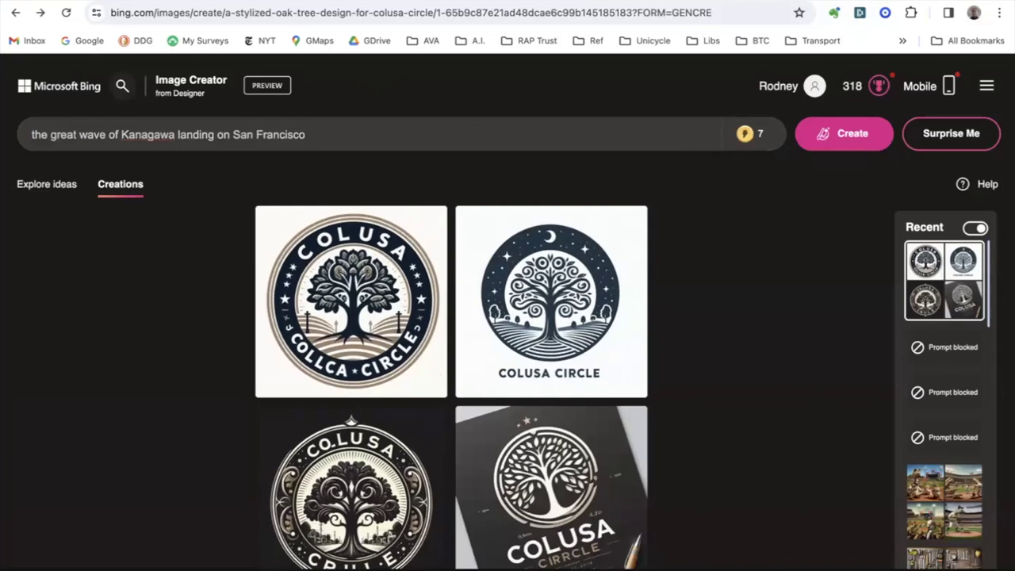
{"action": "left_click", "coordinate": [848, 133]}
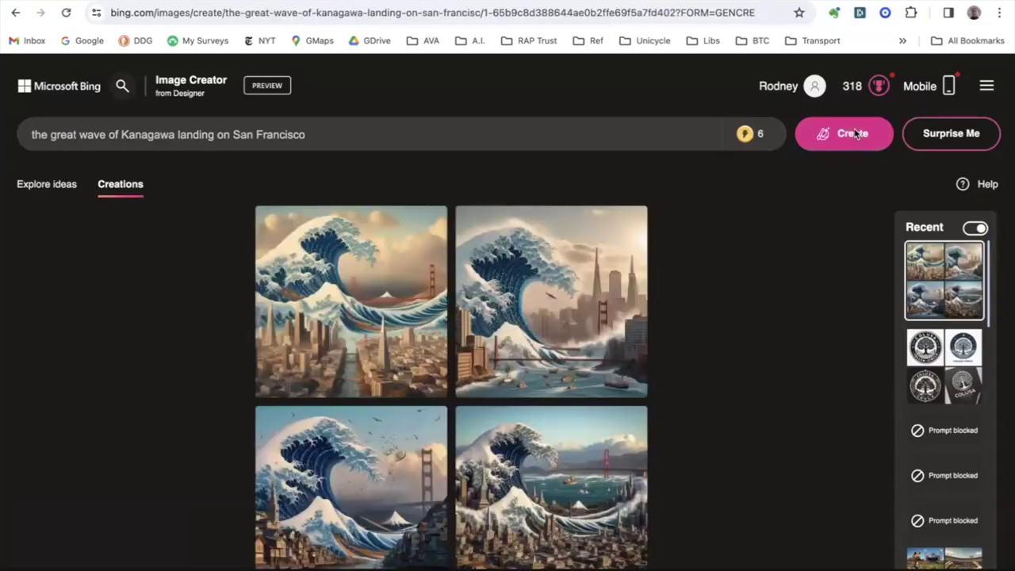
View each great wave image enlarged, go back through them to the first one, and review the whole set in the grid.
{"action": "left_click", "coordinate": [406, 276]}
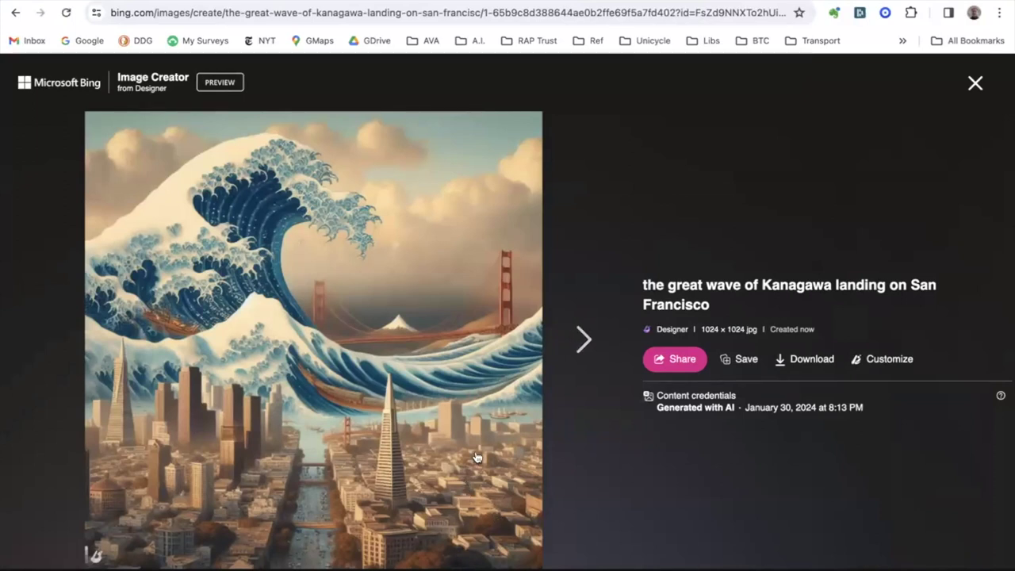
{"action": "left_click", "coordinate": [576, 340]}
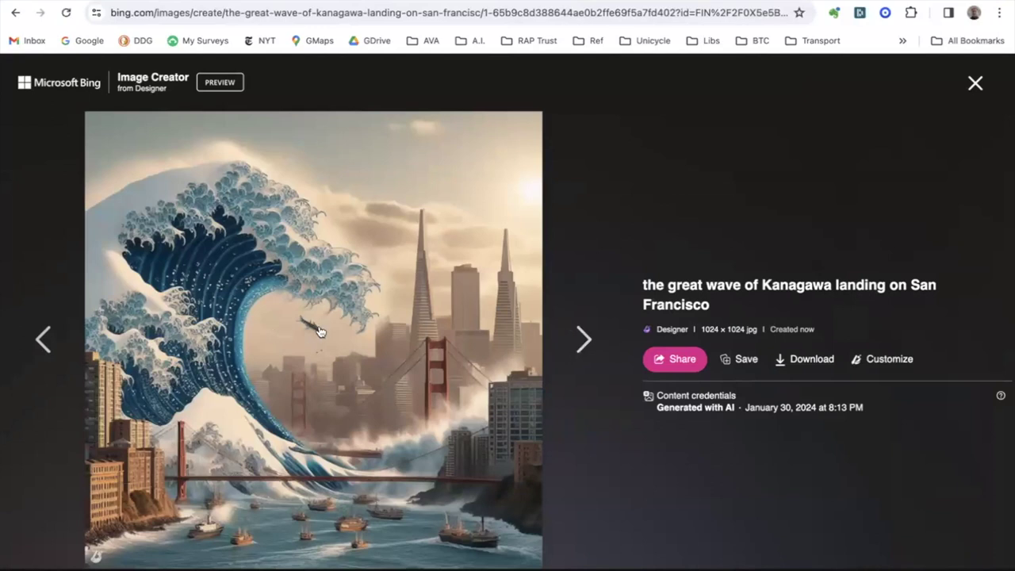
{"action": "left_click", "coordinate": [576, 341]}
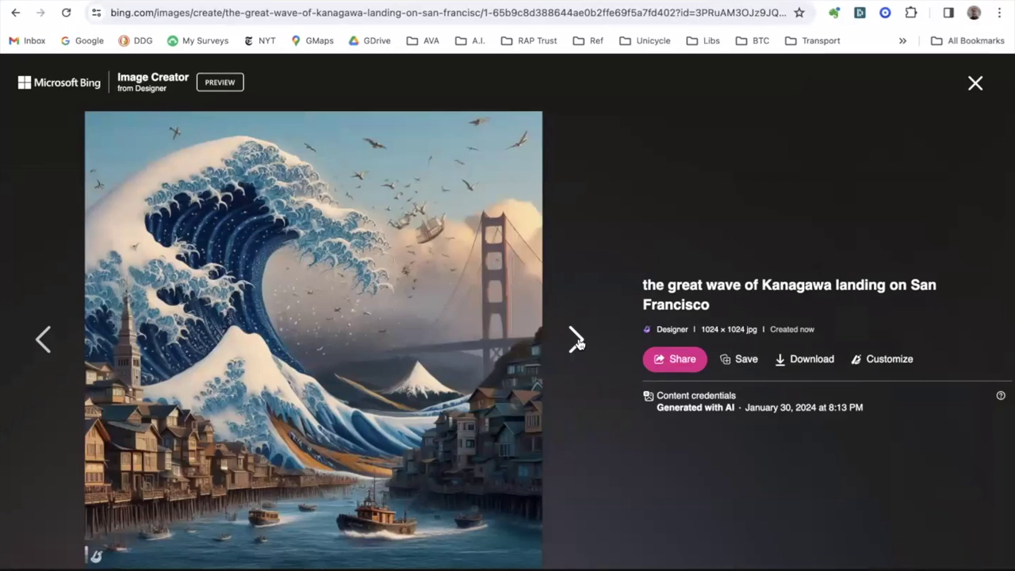
{"action": "left_click", "coordinate": [576, 341]}
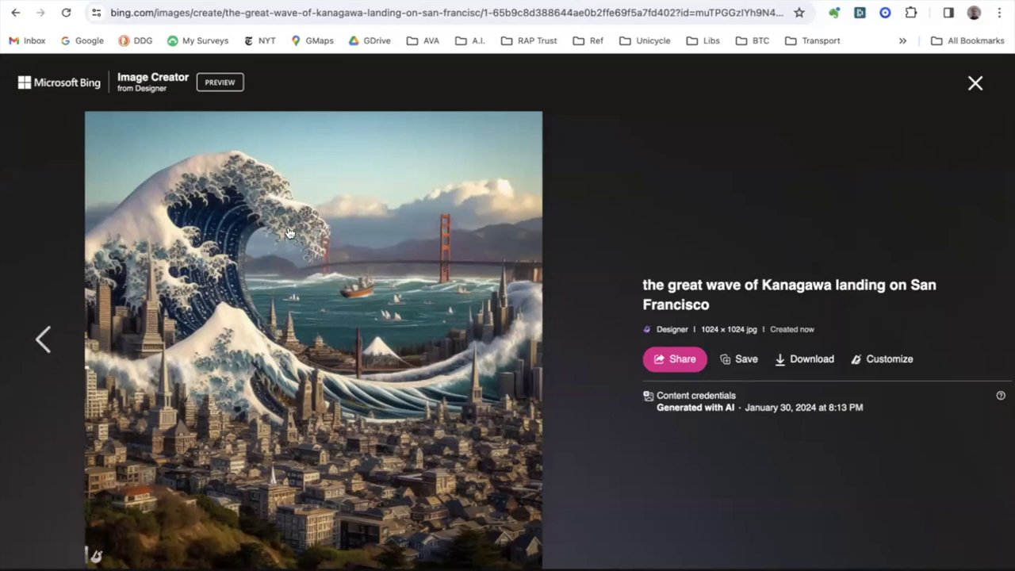
{"action": "left_click", "coordinate": [52, 339]}
{"action": "left_click", "coordinate": [52, 334]}
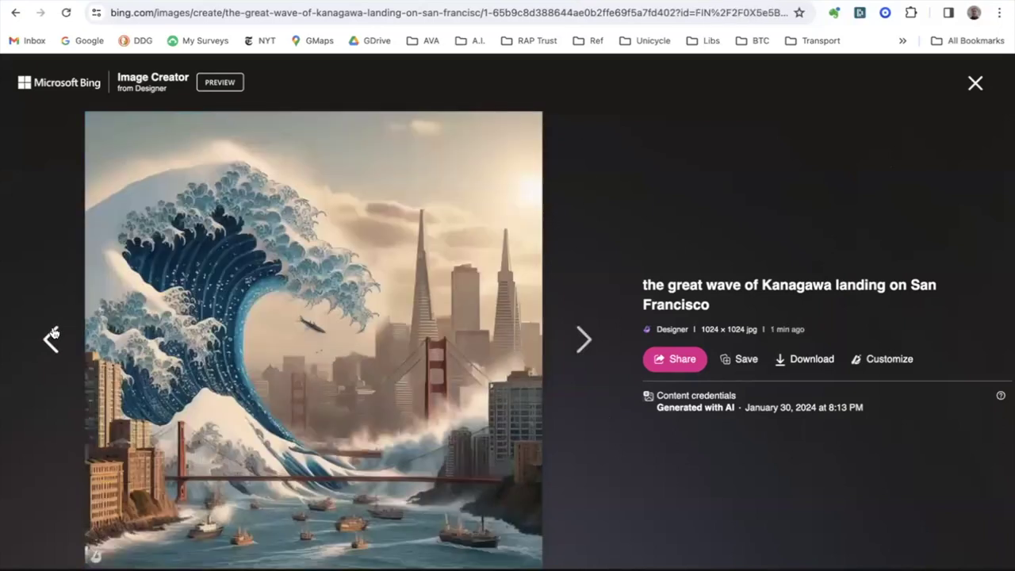
{"action": "left_click", "coordinate": [52, 335]}
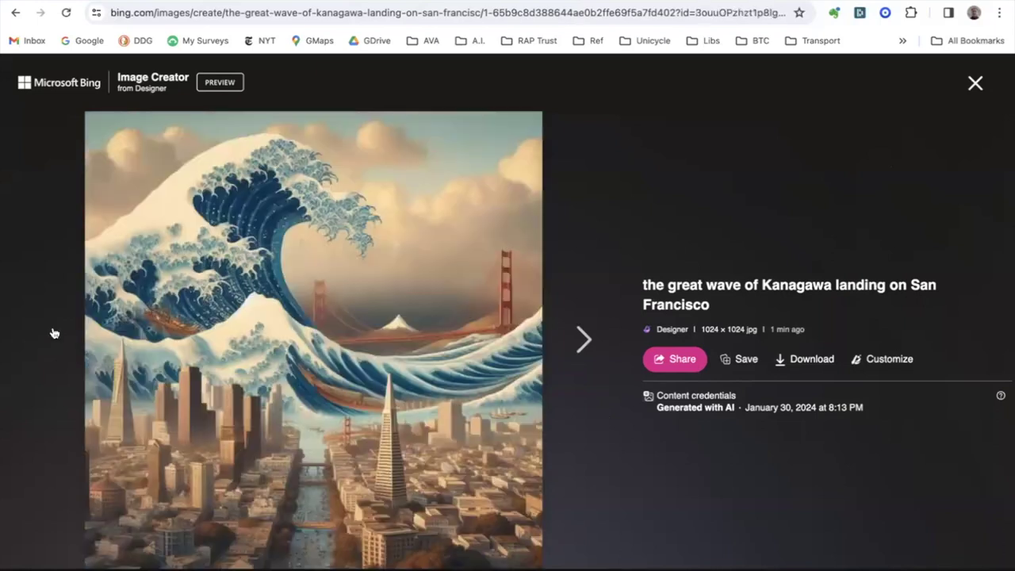
{"action": "left_click", "coordinate": [974, 84]}
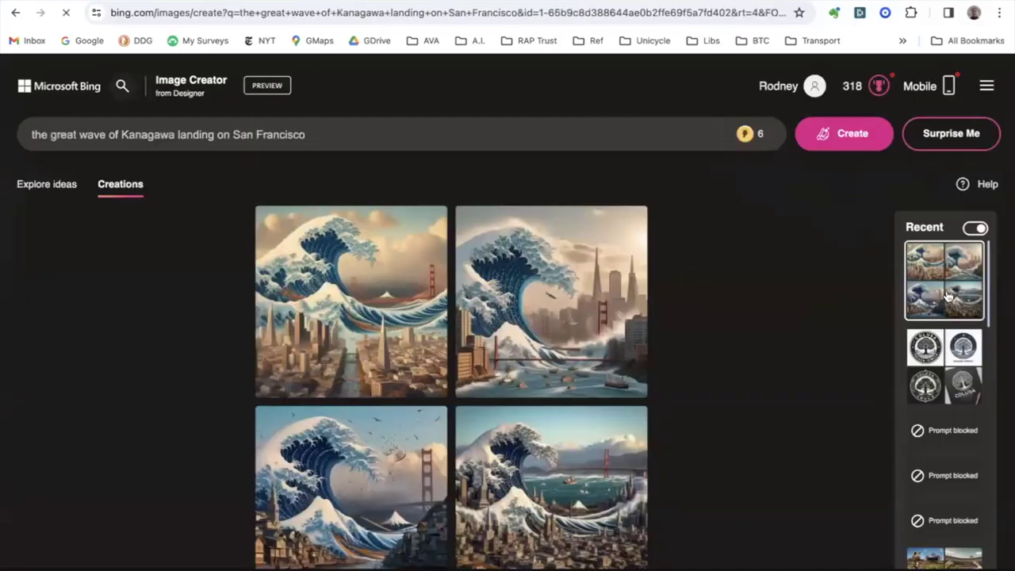
{"action": "scroll", "coordinate": [772, 378], "scroll_direction": "down", "scroll_amount": 1}
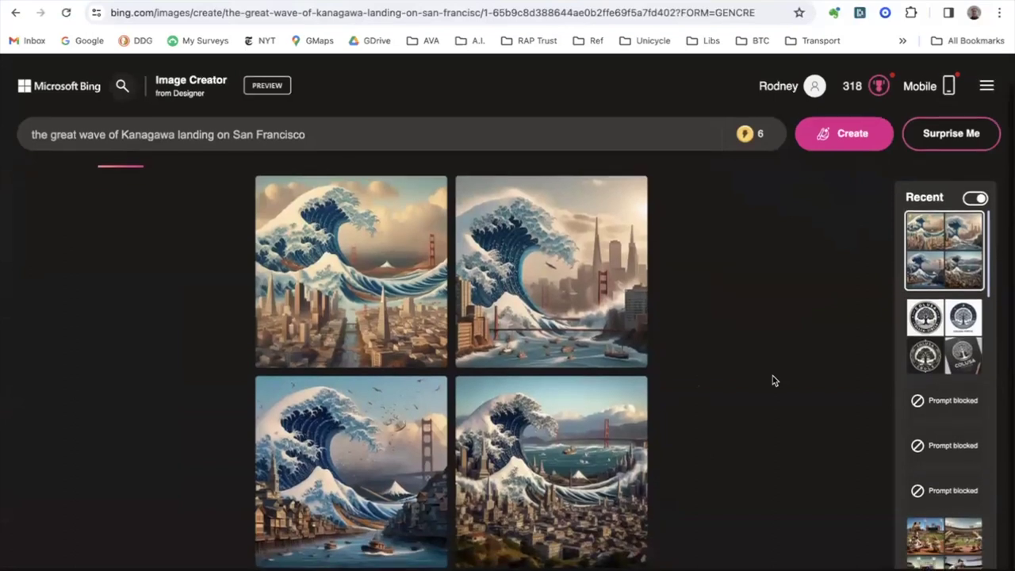
{"action": "scroll", "coordinate": [774, 380], "scroll_direction": "up", "scroll_amount": 1}
{"action": "scroll", "coordinate": [773, 380], "scroll_direction": "down", "scroll_amount": 1}
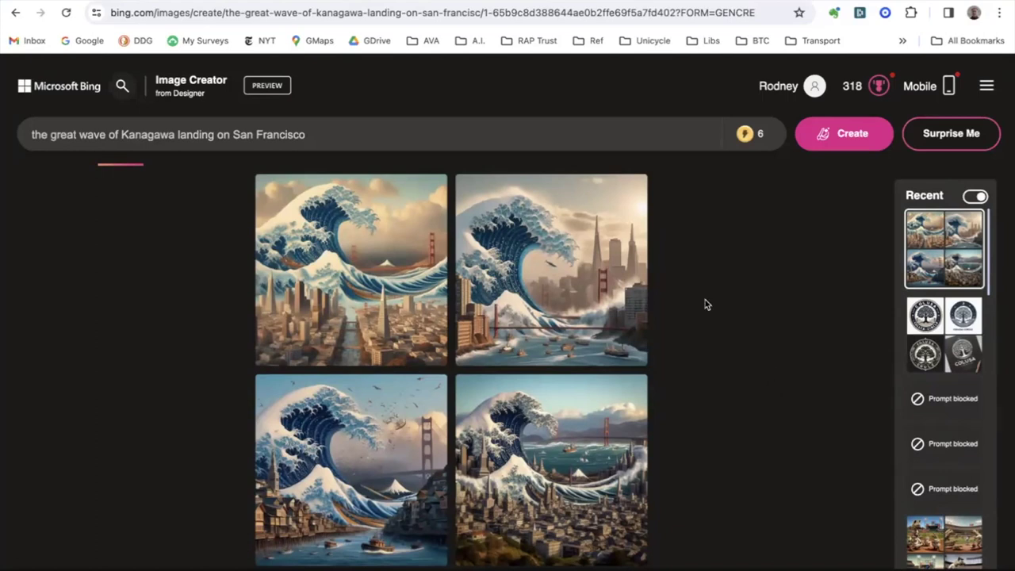
Append "with the sutro tower in the background" to the great wave prompt, generate images, and view the first result enlarged.
{"action": "left_click", "coordinate": [315, 135]}
{"action": "type", "text": "with the sutro tower in the backgrou"}
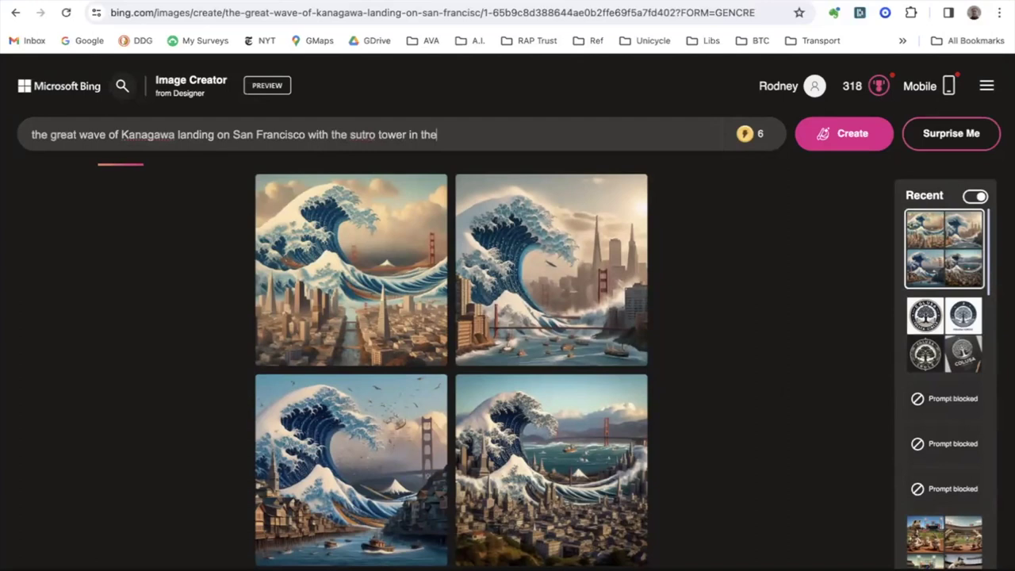
{"action": "type", "text": "nd"}
{"action": "left_click", "coordinate": [838, 133]}
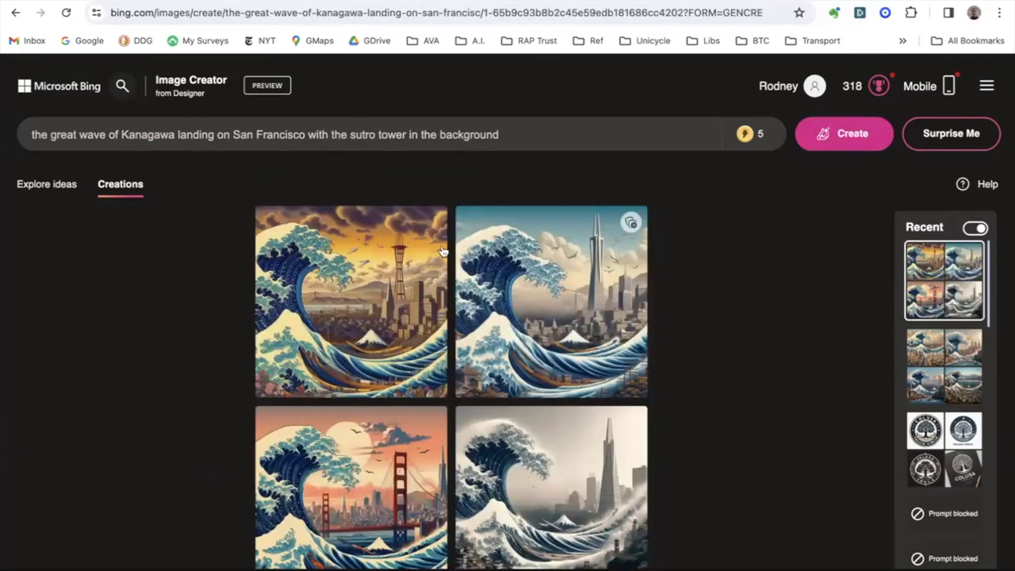
{"action": "left_click", "coordinate": [386, 295]}
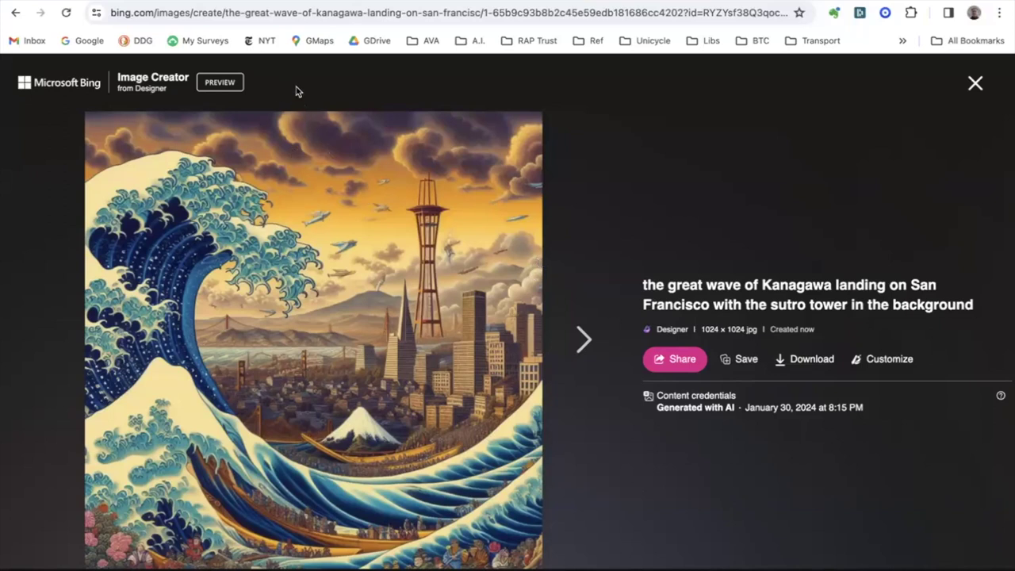
{"action": "left_click", "coordinate": [974, 84]}
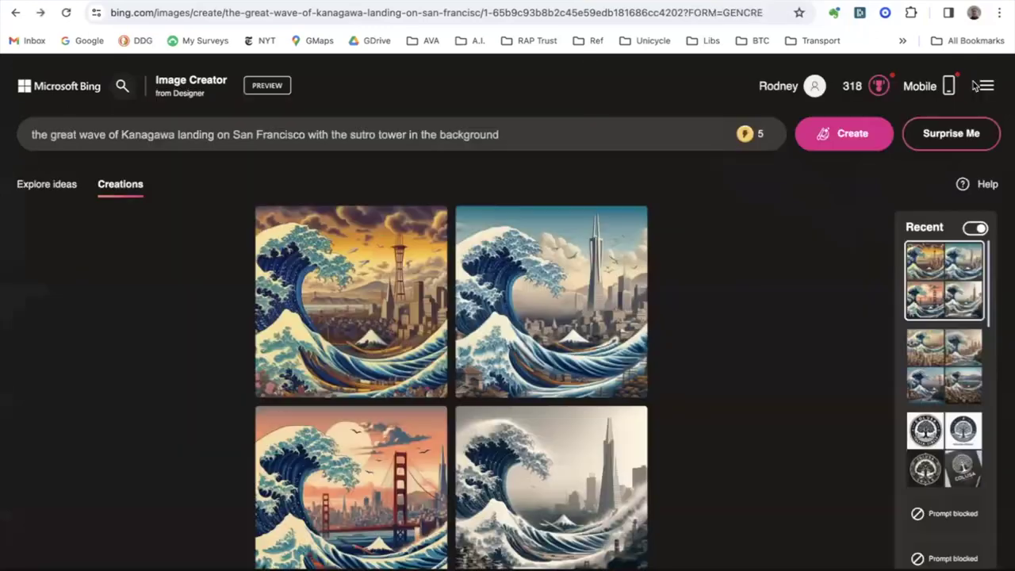
Replace the great wave prompt with "A buckeye tree planted next to the Ferry Building in san francisco" and generate images.
{"action": "triple_click", "coordinate": [269, 132]}
{"action": "type", "text": "A buckeye tree planted next to the Ferry Building"}
{"action": "type", "text": "(n san fraa"}
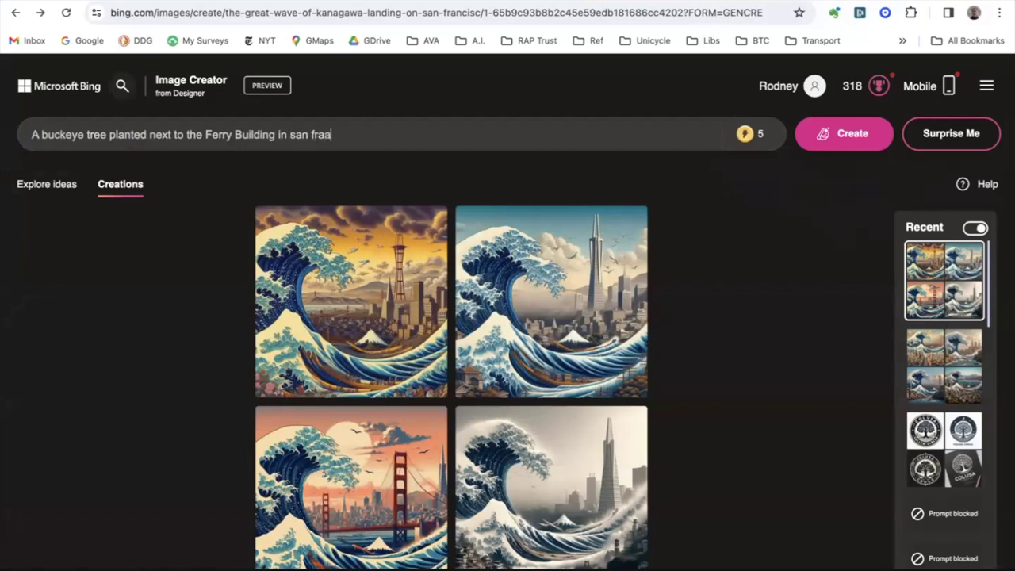
{"action": "key", "text": "BackSpace"}
{"action": "type", "text": "ncisco"}
{"action": "left_click", "coordinate": [858, 133]}
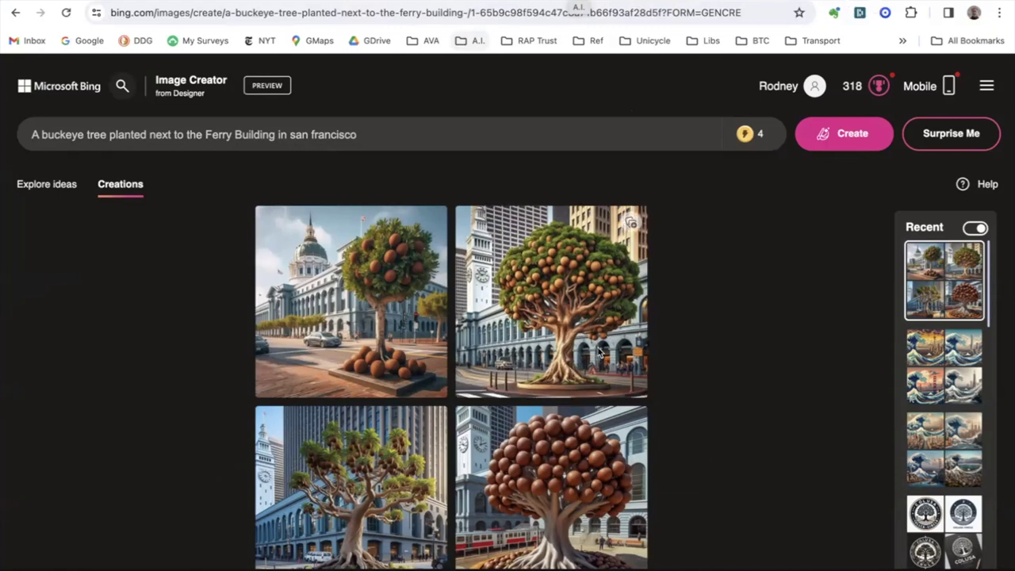
View each of the buckeye tree images enlarged and return to the results grid.
{"action": "left_click", "coordinate": [396, 288]}
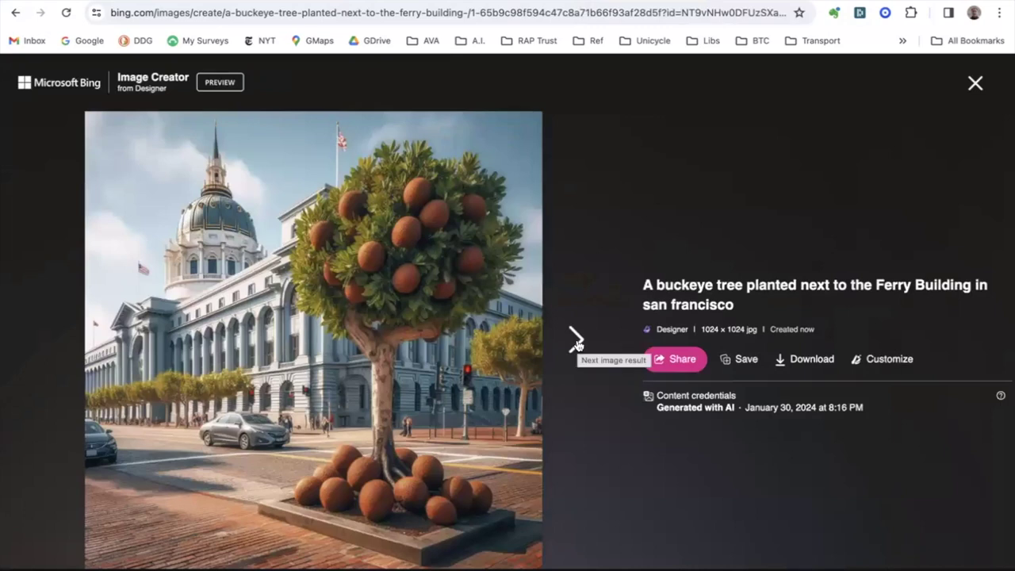
{"action": "left_click", "coordinate": [575, 341]}
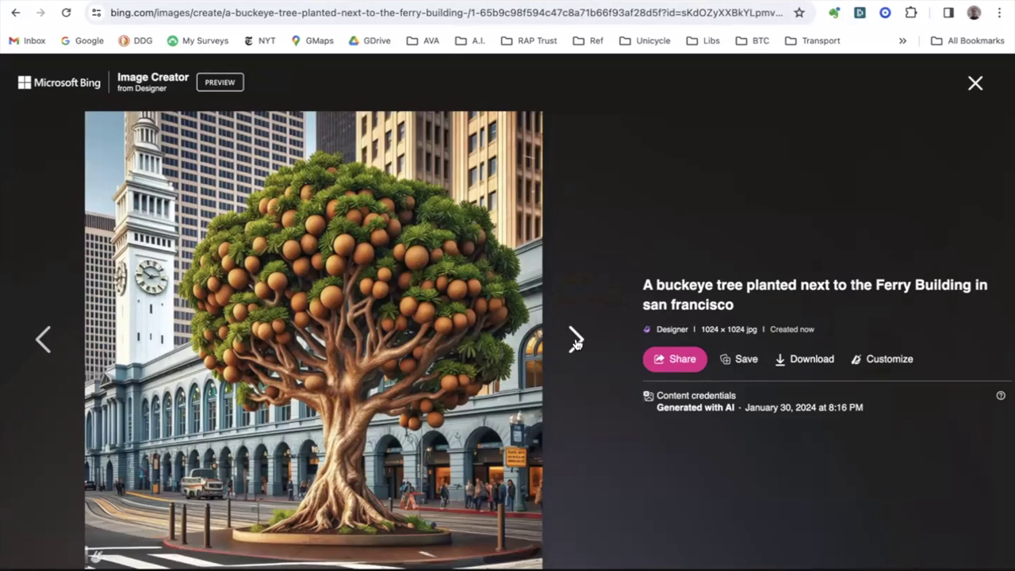
{"action": "left_click", "coordinate": [575, 341]}
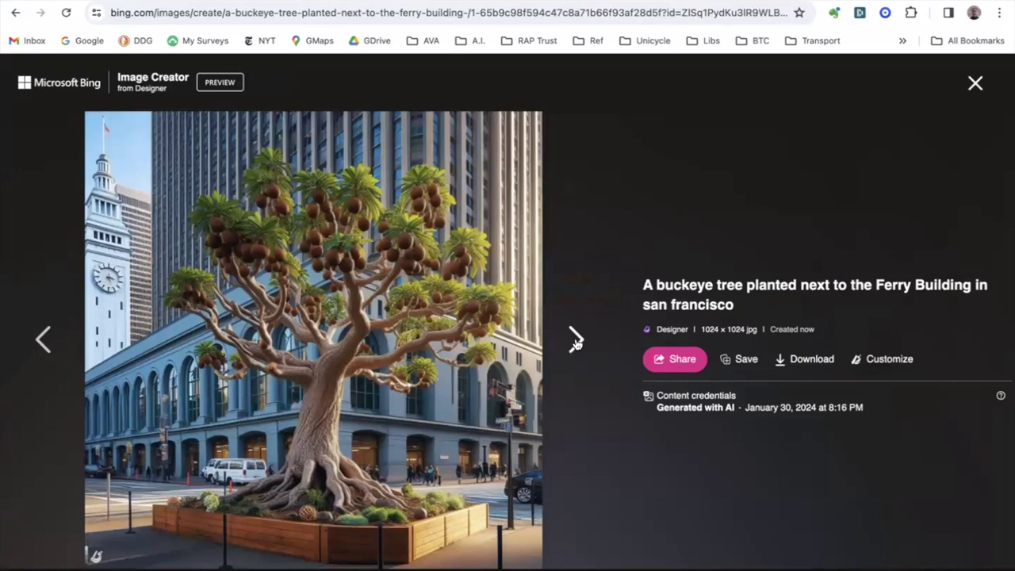
{"action": "left_click", "coordinate": [575, 340]}
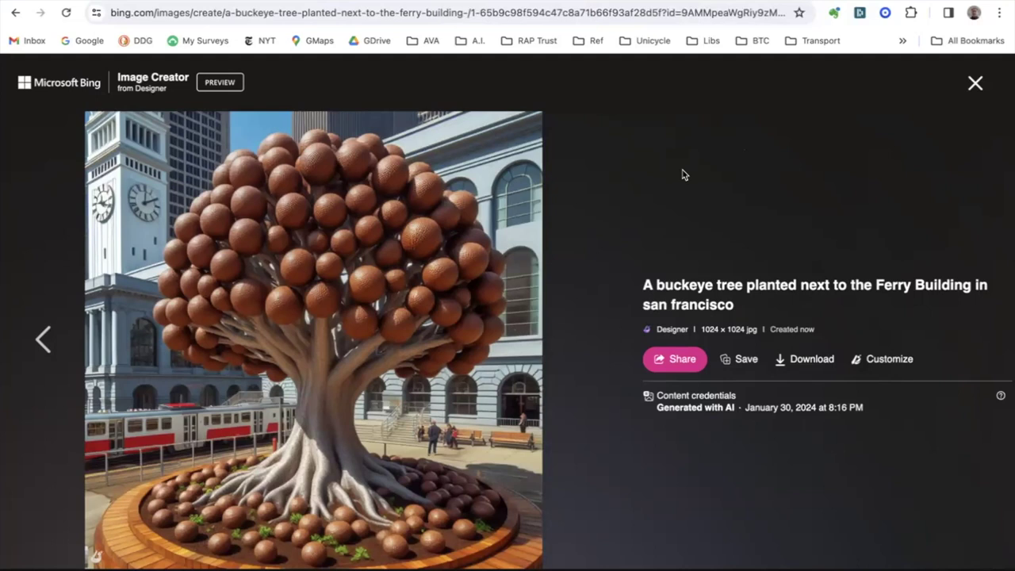
{"action": "left_click", "coordinate": [976, 82]}
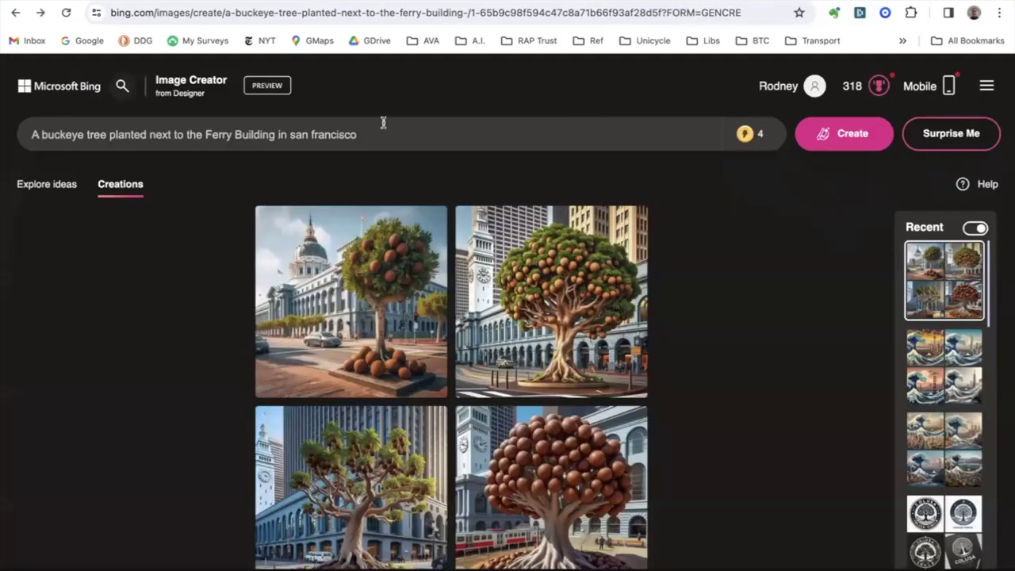
Replace the buckeye tree prompt with "a rock band made of famous artists and scientists" and generate images.
{"action": "left_click_drag", "start_coordinate": [355, 135], "coordinate": [4, 141]}
{"action": "type", "text": "a rock band made of famous artists and scientists"}
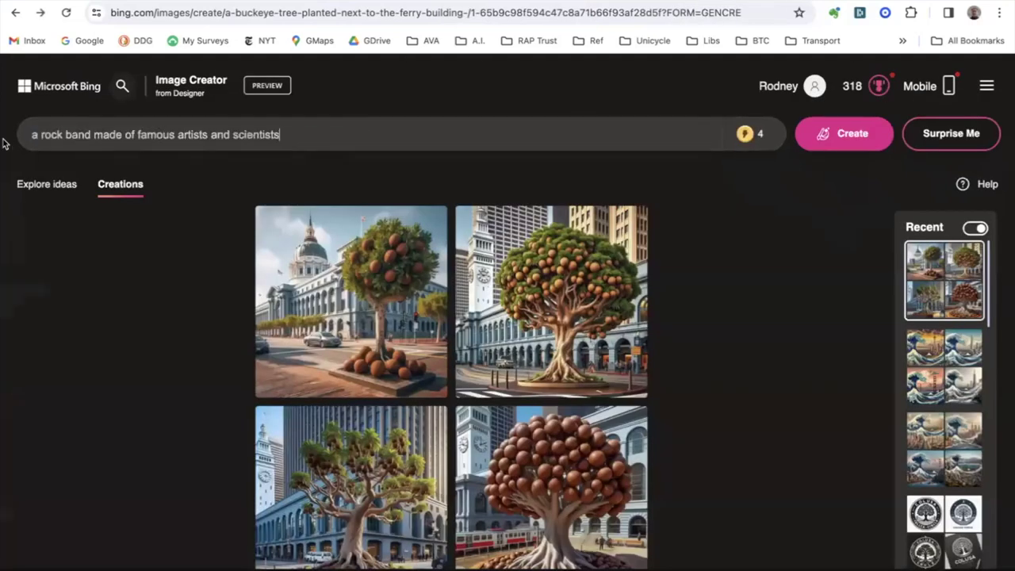
{"action": "left_click", "coordinate": [838, 134]}
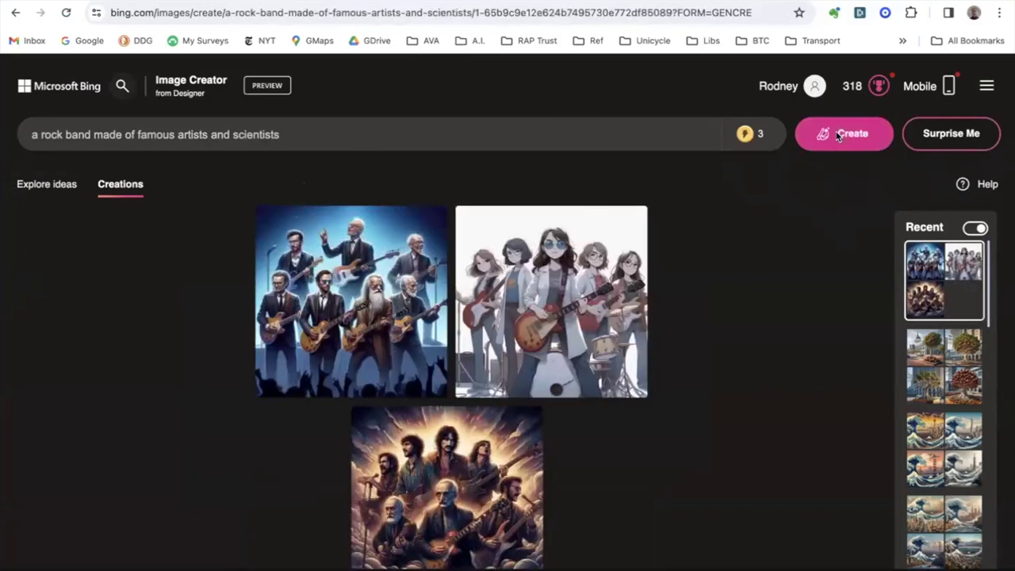
View each of the rock band images enlarged and go back to the first one.
{"action": "left_click", "coordinate": [336, 288]}
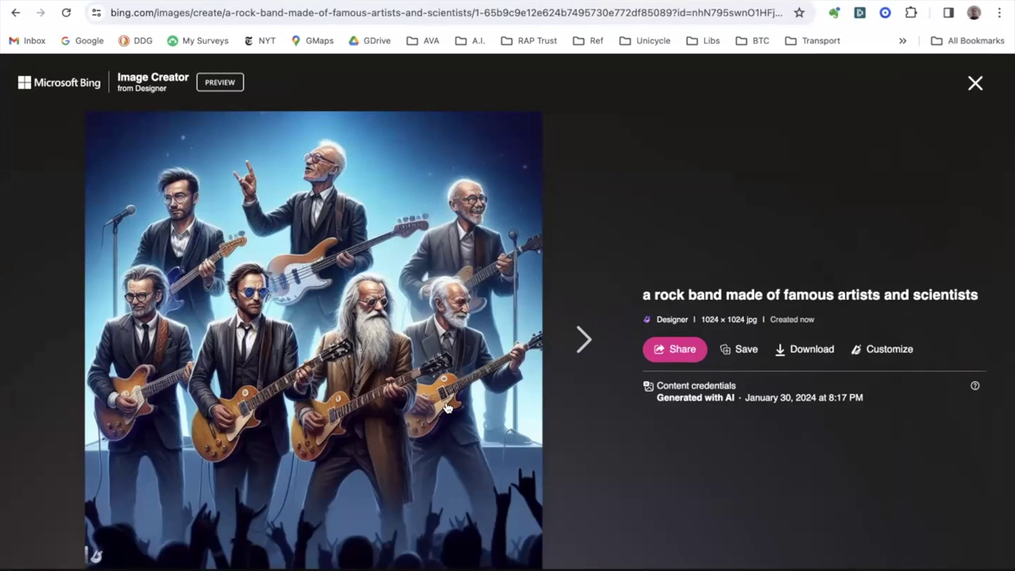
{"action": "left_click", "coordinate": [575, 338]}
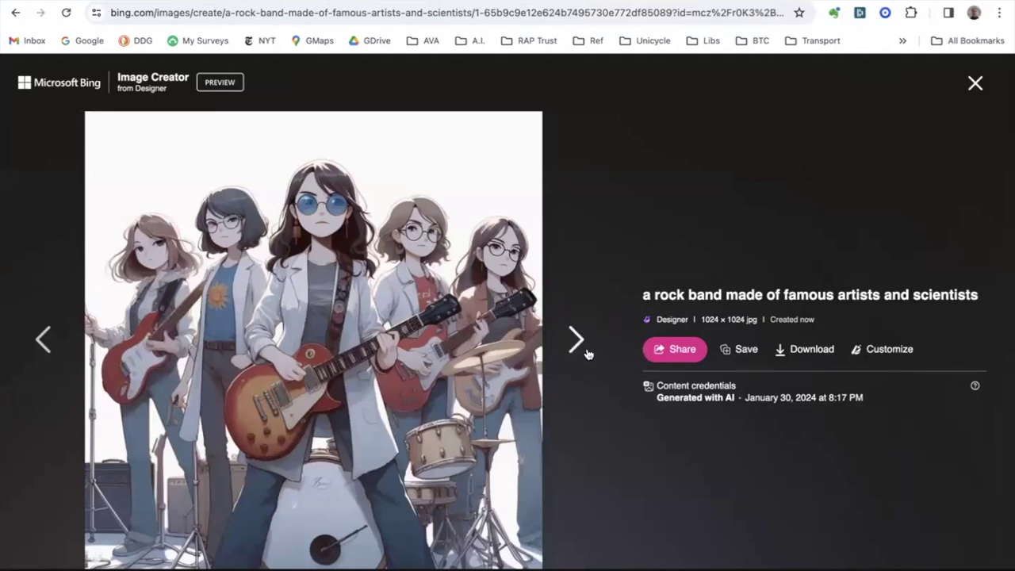
{"action": "left_click", "coordinate": [576, 341]}
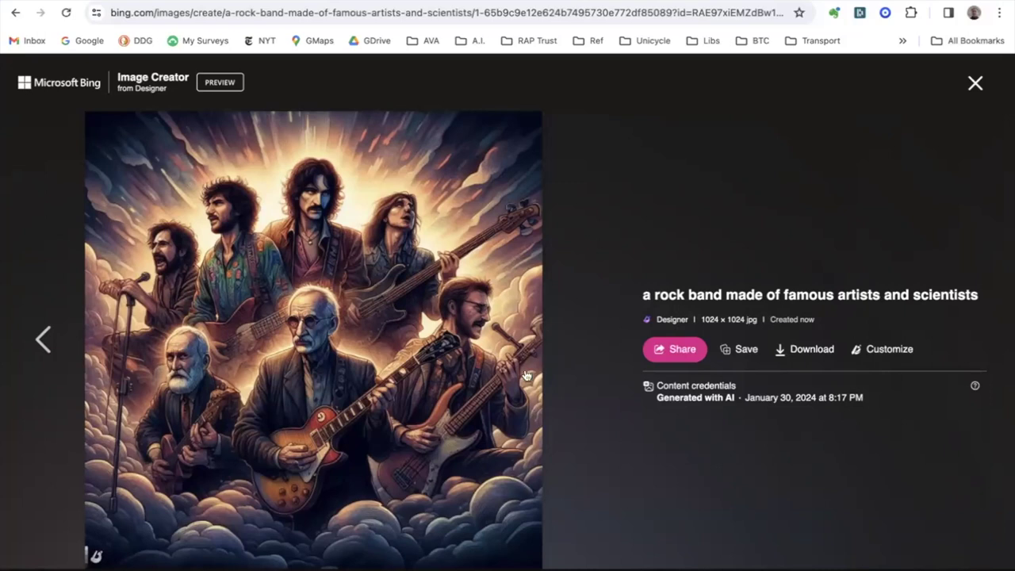
{"action": "left_click", "coordinate": [49, 341]}
{"action": "left_click", "coordinate": [49, 341]}
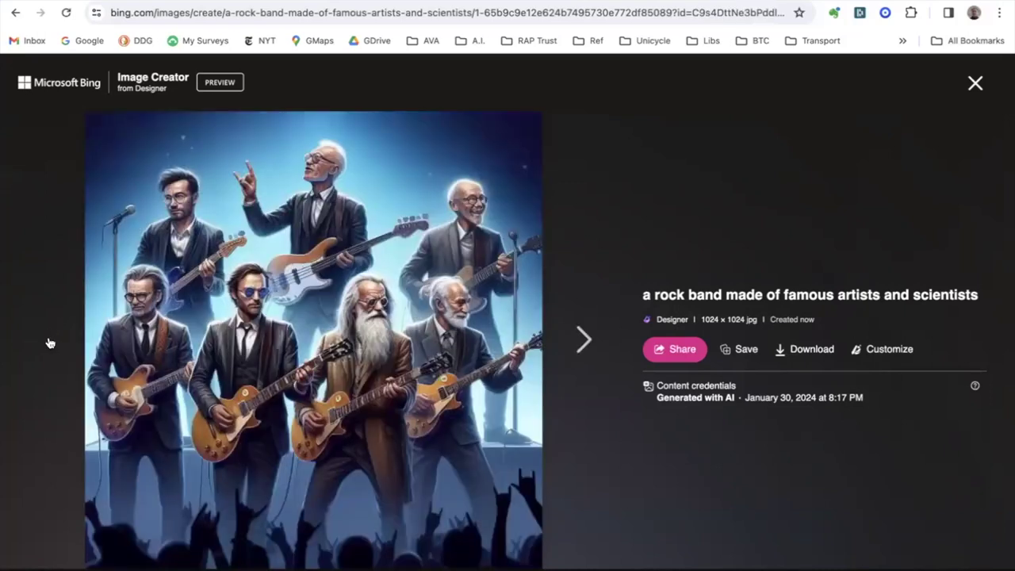
View the remaining rock band images enlarged, look at the first one again, and return to the results grid.
{"action": "left_click", "coordinate": [577, 342]}
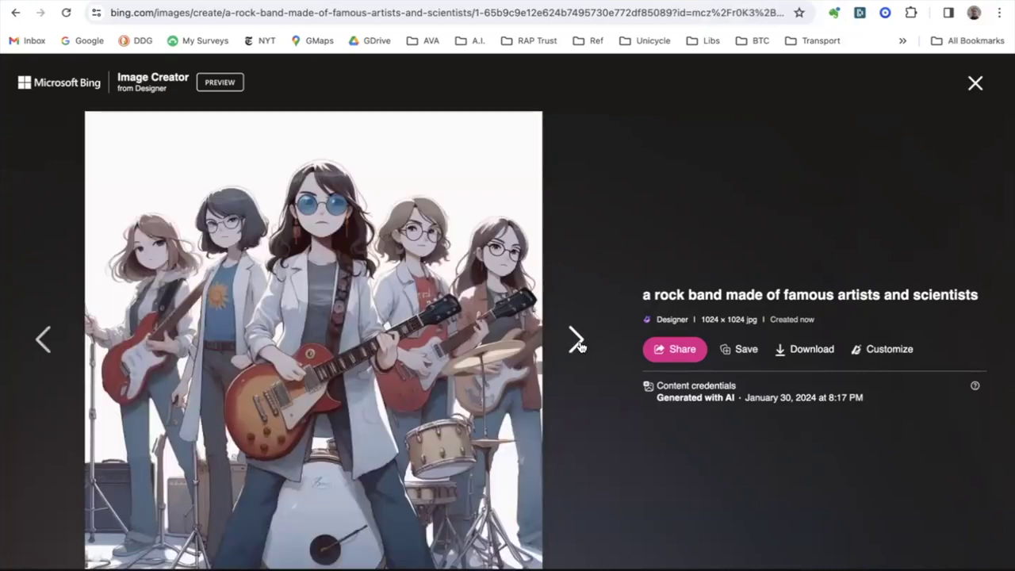
{"action": "left_click", "coordinate": [578, 342]}
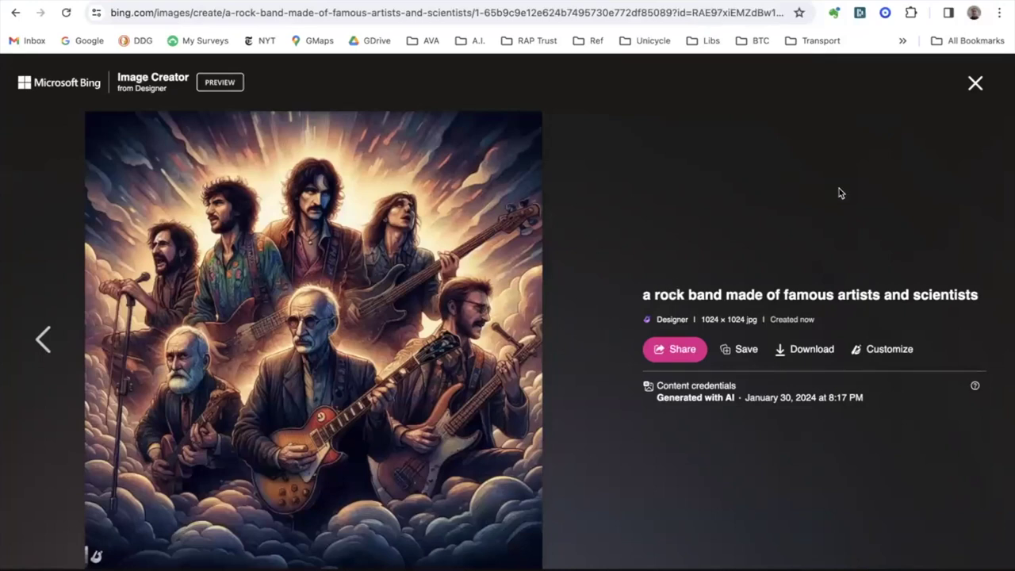
{"action": "left_click", "coordinate": [974, 83]}
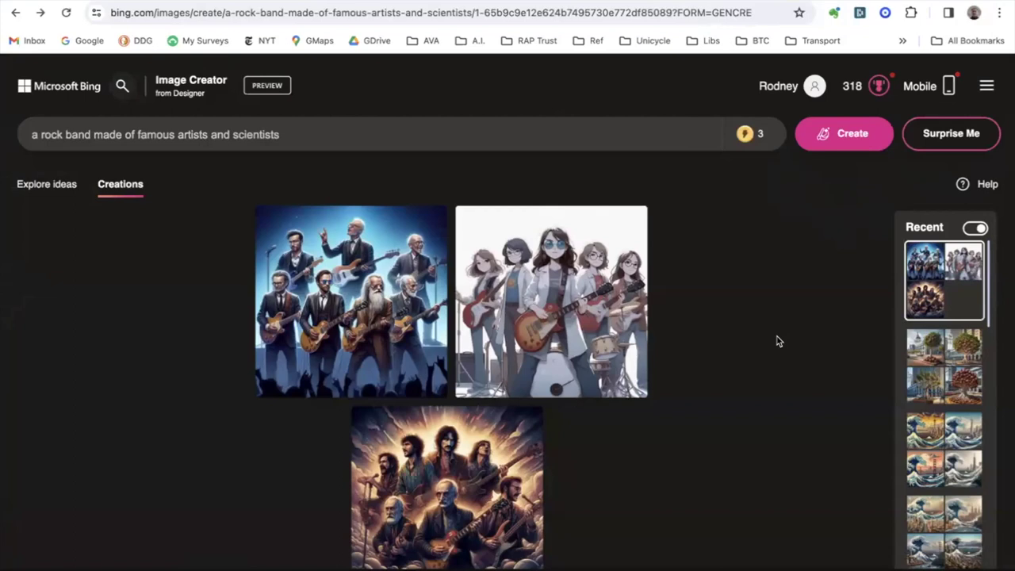
{"action": "scroll", "coordinate": [772, 342], "scroll_direction": "down", "scroll_amount": 1}
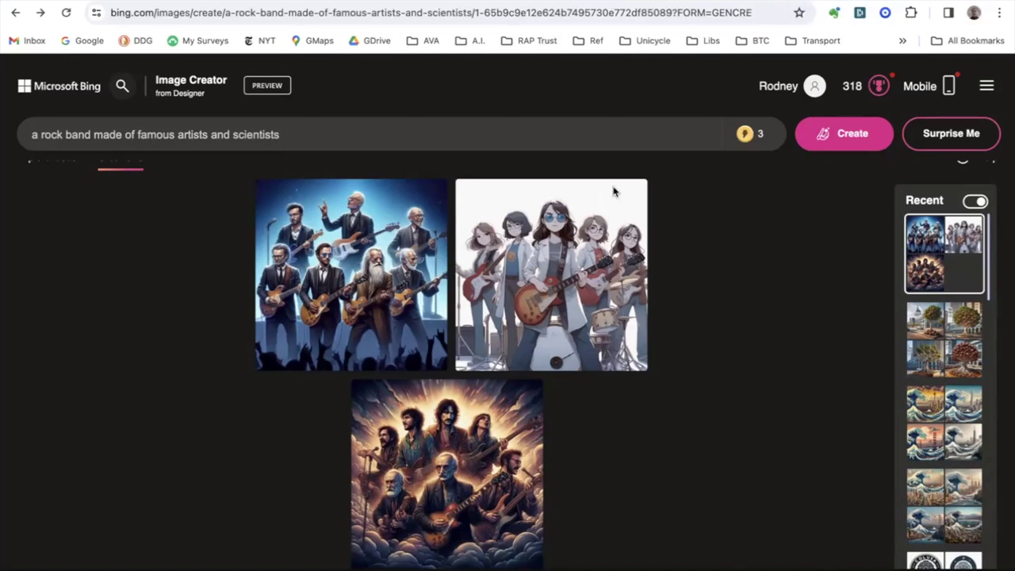
{"action": "left_click", "coordinate": [325, 266]}
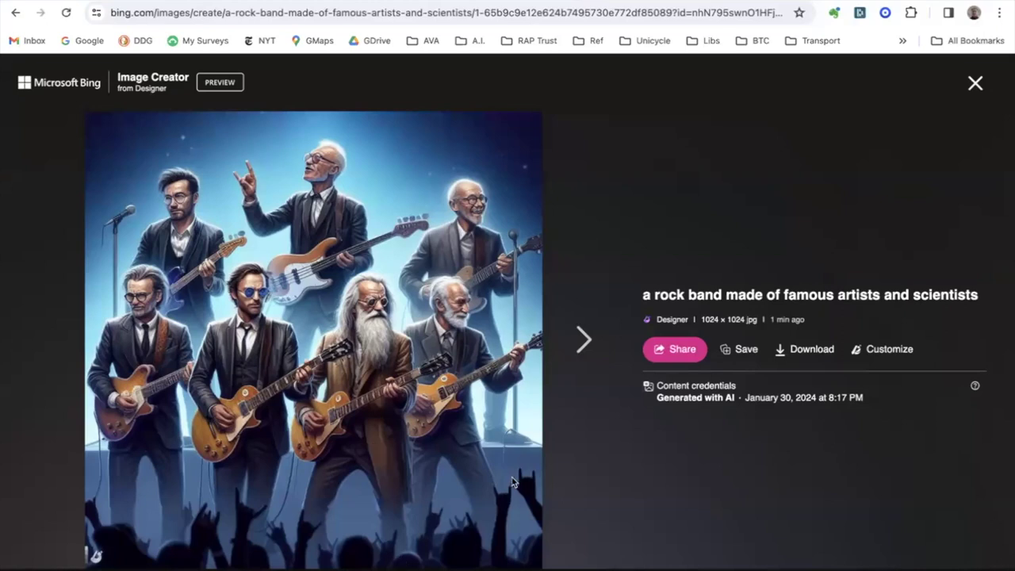
{"action": "left_click", "coordinate": [975, 82]}
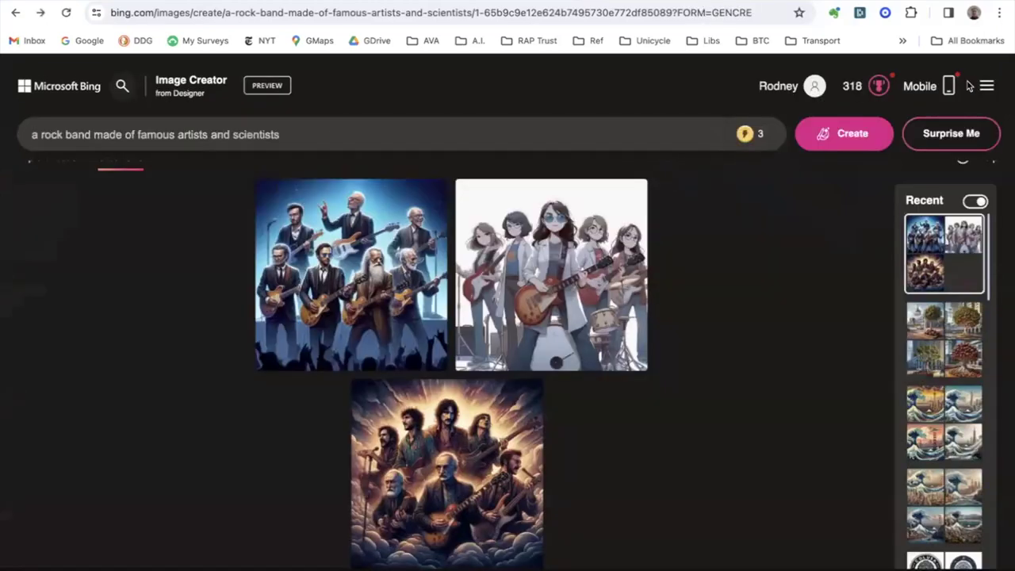
Replace the rock band prompt with "show a pedestrian/bicycle bridge between alameda and oakland" and generate images.
{"action": "left_click_drag", "start_coordinate": [286, 133], "coordinate": [4, 128]}
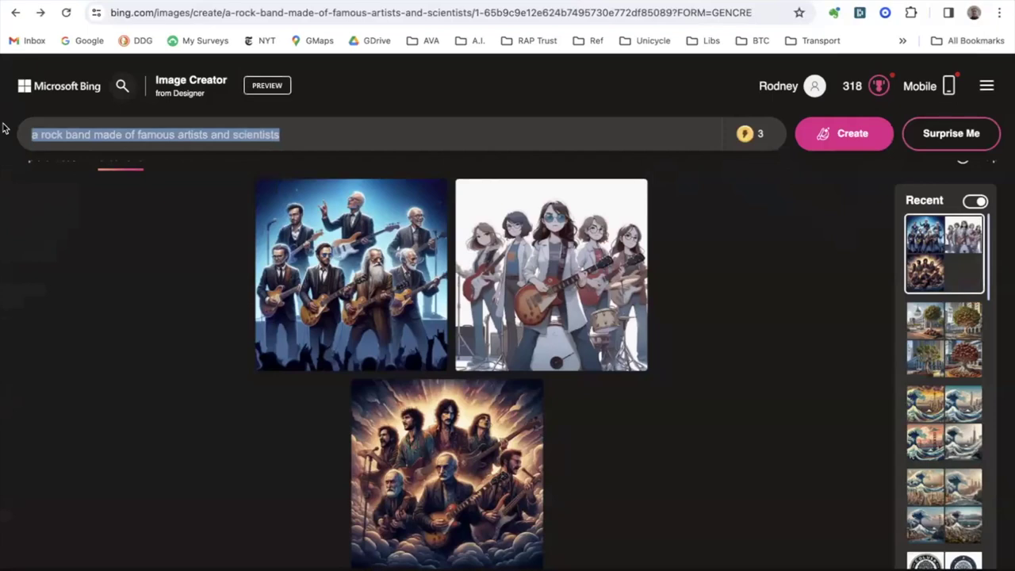
{"action": "type", "text": "show a"}
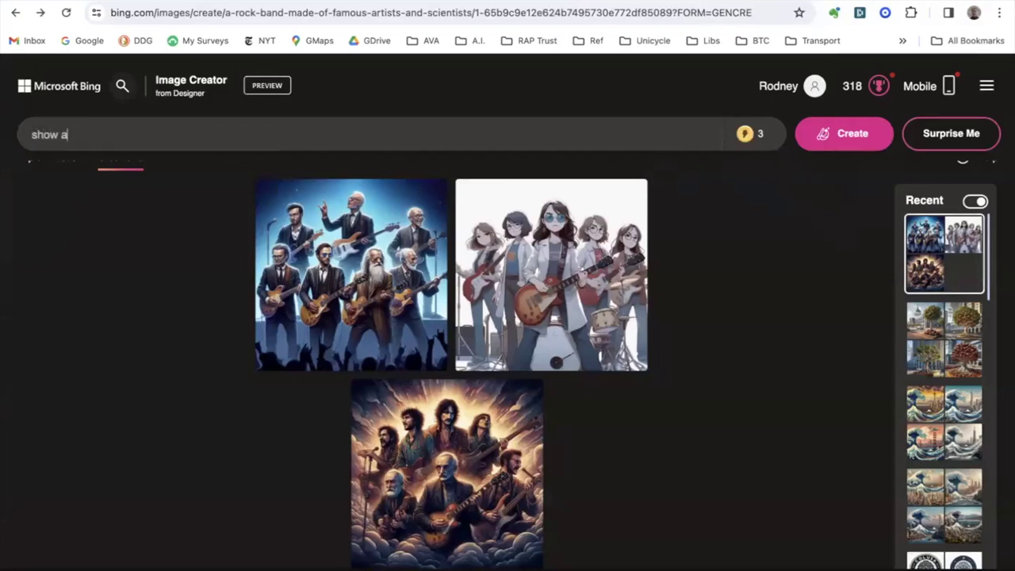
{"action": "type", "text": " bridge between alamed"}
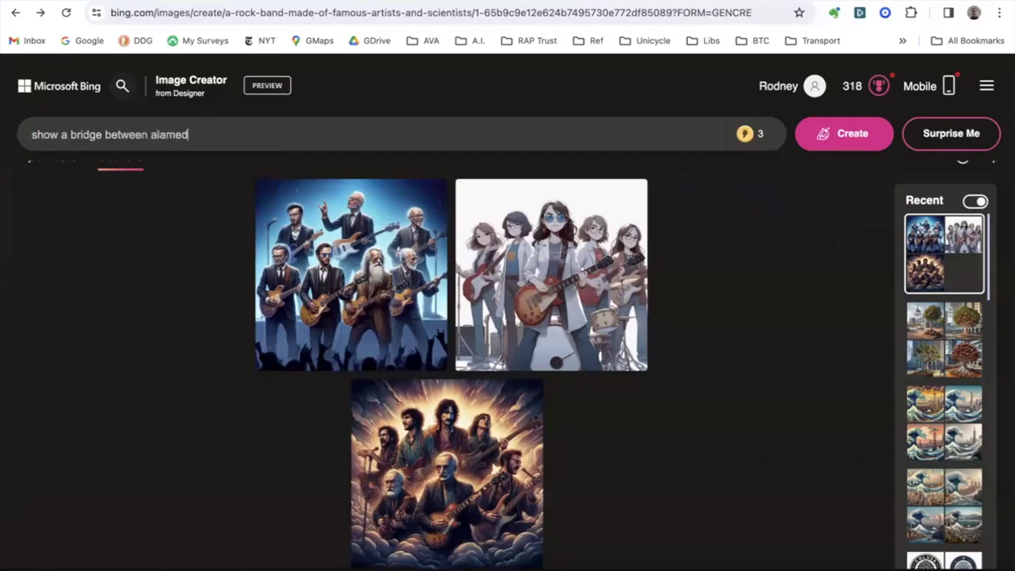
{"action": "type", "text": "a"}
{"action": "type", "text": " and opal"}
{"action": "key", "text": "BackSpace"}
{"action": "key", "text": "BackSpace"}
{"action": "key", "text": "BackSpace"}
{"action": "type", "text": "akland"}
{"action": "left_click", "coordinate": [31, 135]}
{"action": "type", "text": "pedestrian"}
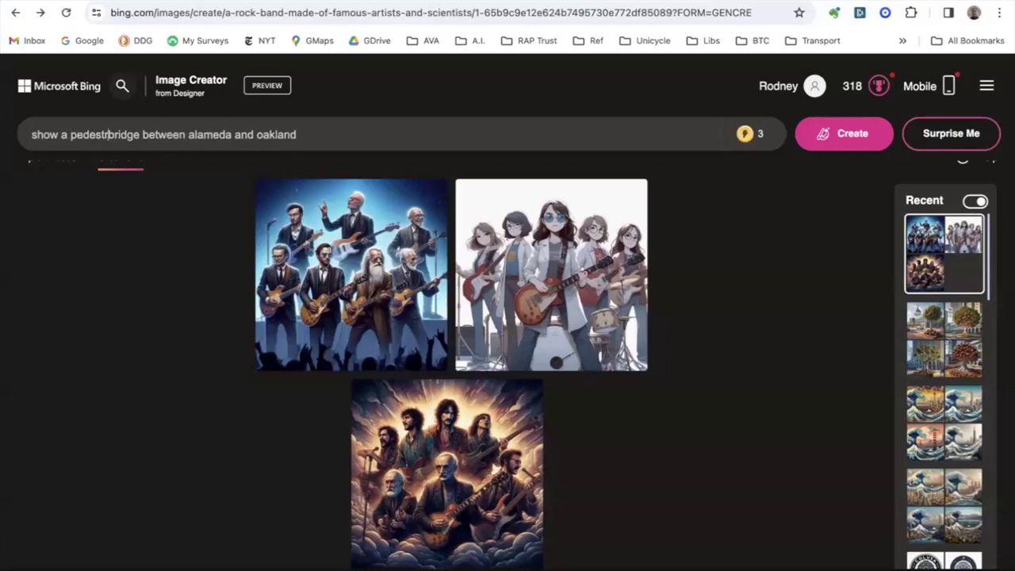
{"action": "type", "text": "/bicycle"}
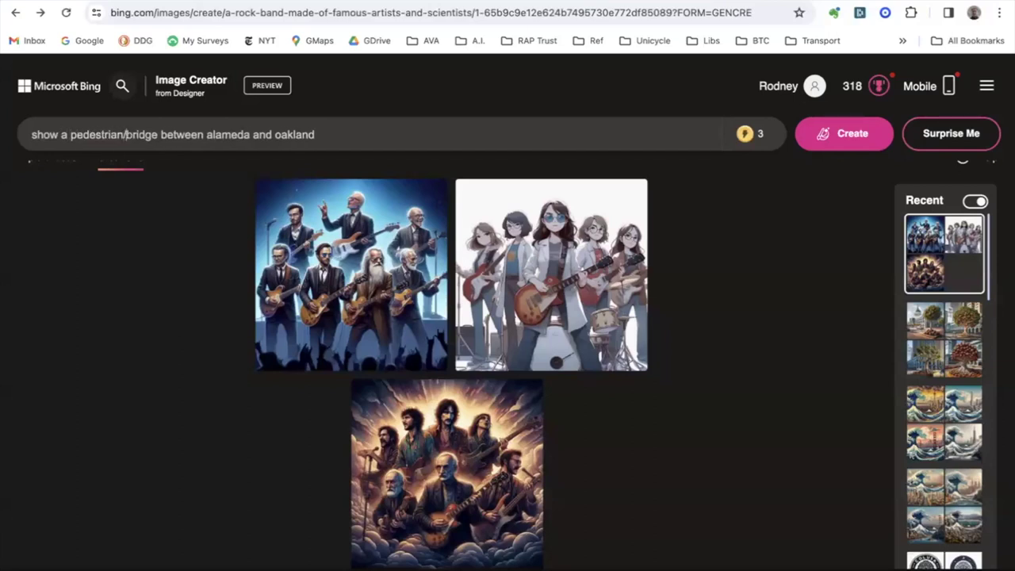
{"action": "key", "text": "Return"}
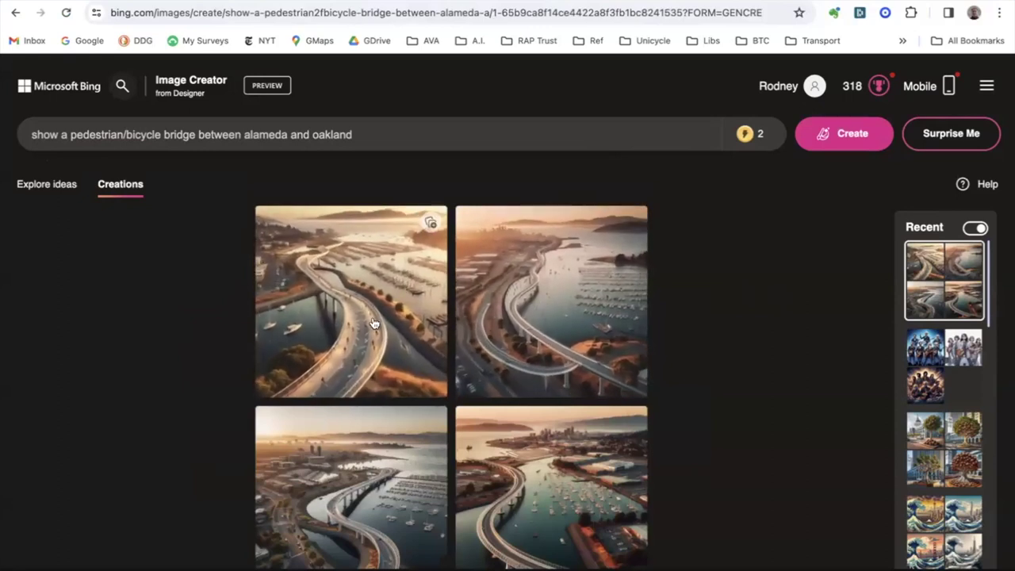
View the generated Alameda–Oakland bridge images enlarged, starting from the third and stepping back to the first.
{"action": "left_click", "coordinate": [388, 462]}
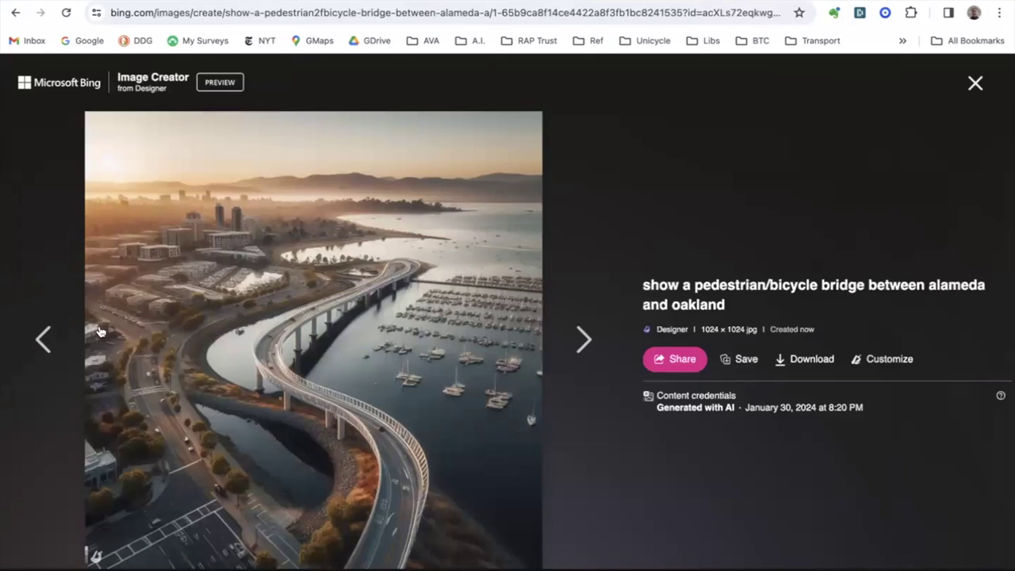
{"action": "left_click", "coordinate": [49, 340]}
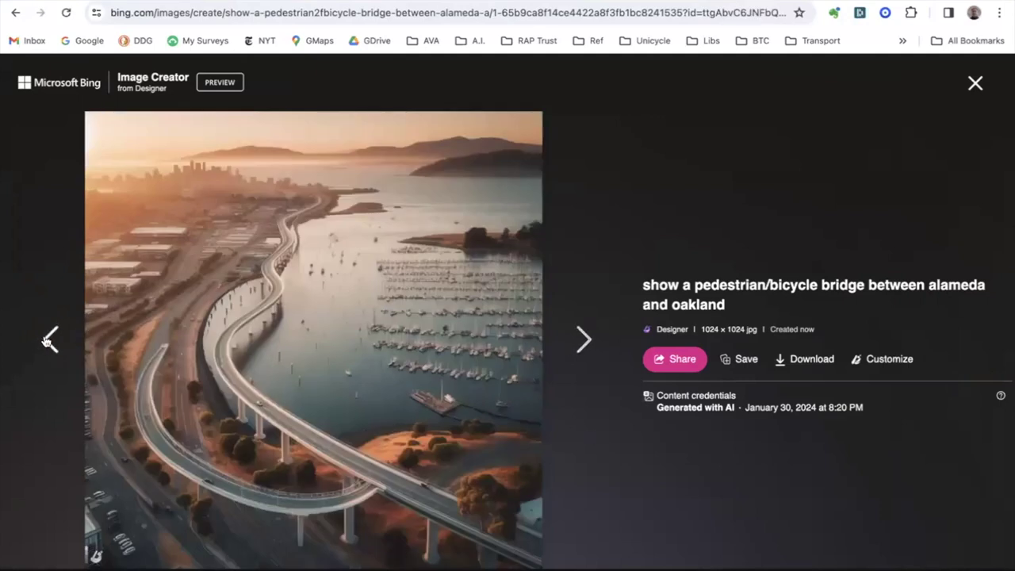
{"action": "left_click", "coordinate": [49, 340]}
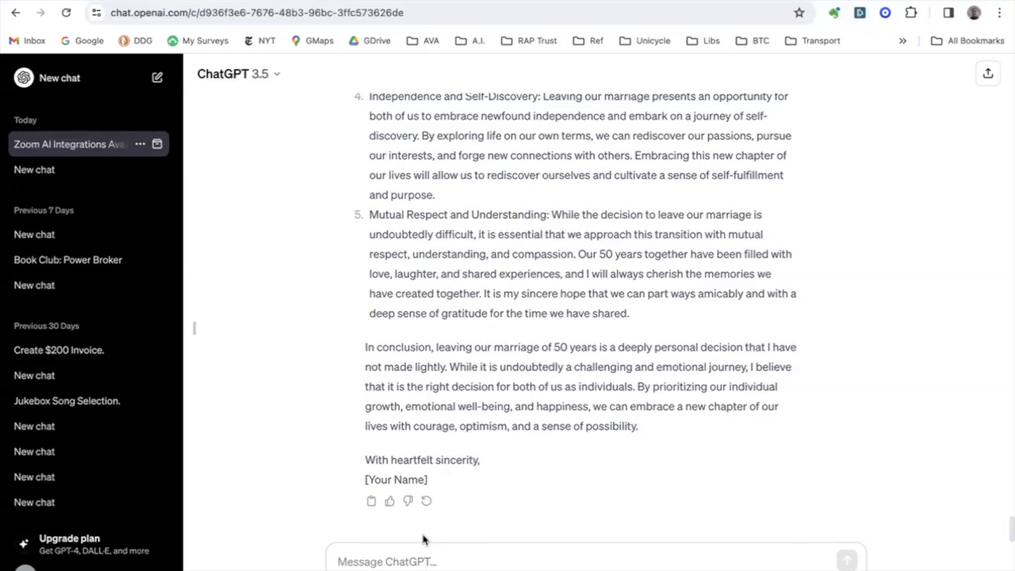
In ChatGPT, ask "how much will it cost to build a bicycle pedestrian bridge between alameda and downtown oakland".
{"action": "left_click", "coordinate": [388, 560]}
{"action": "type", "text": "how much"}
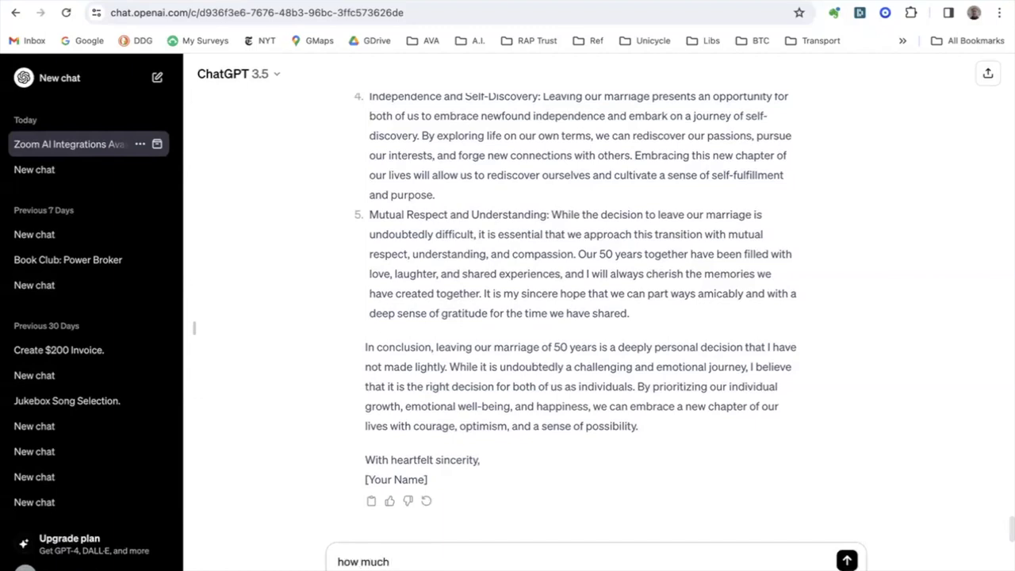
{"action": "type", "text": " will it cost to build"}
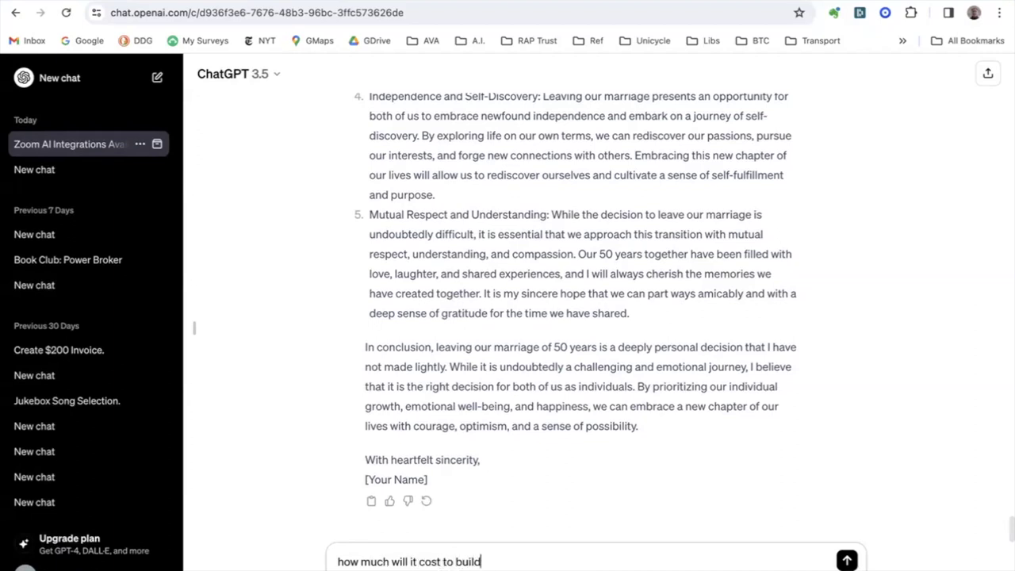
{"action": "type", "text": " a bicycle pedstrian"}
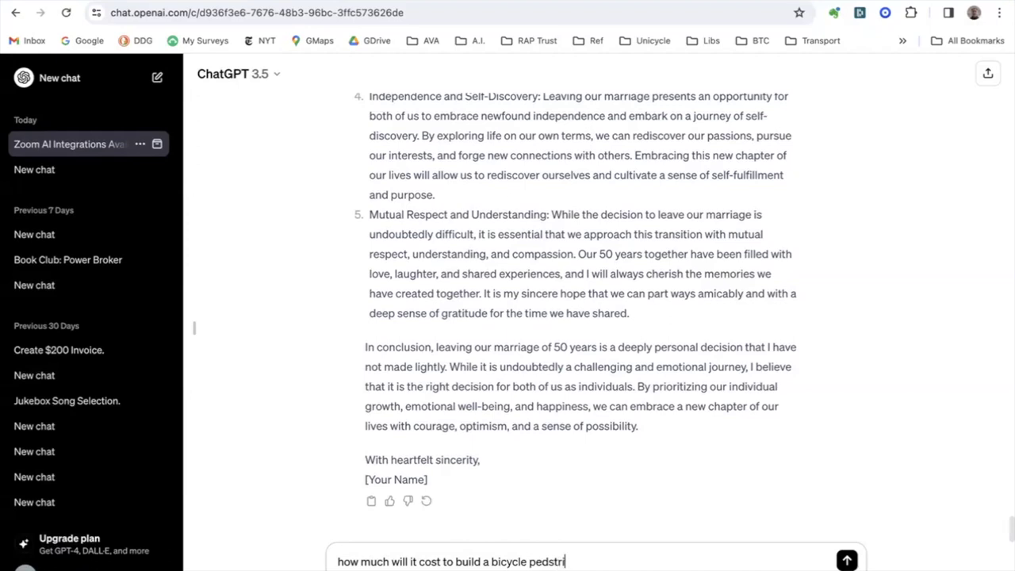
{"action": "key", "text": "BackSpace"}
{"action": "key", "text": "BackSpace"}
{"action": "key", "text": "BackSpace"}
{"action": "key", "text": "BackSpace"}
{"action": "key", "text": "BackSpace"}
{"action": "key", "text": "BackSpace"}
{"action": "type", "text": "estrian bridge bet"}
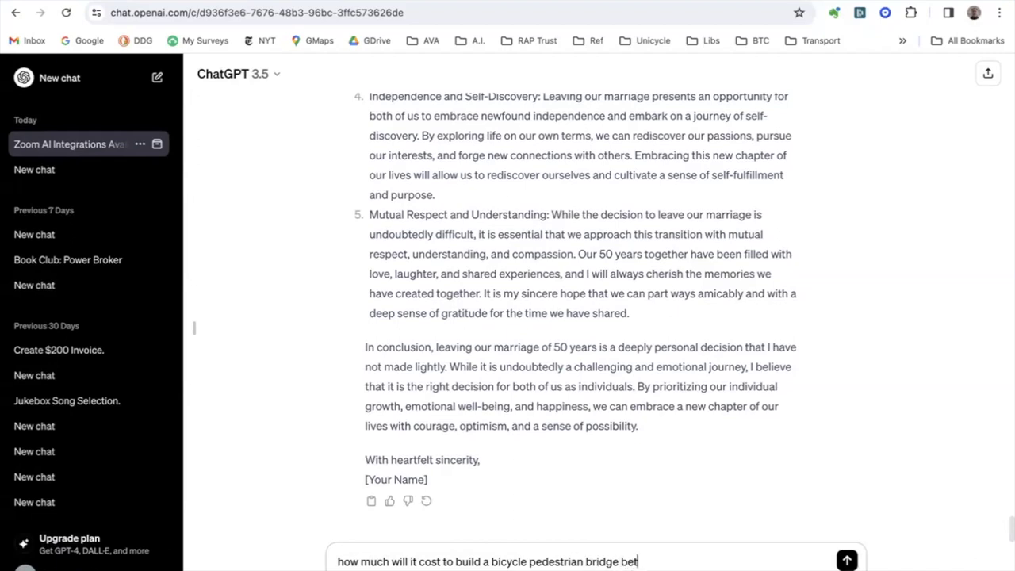
{"action": "type", "text": "ween alameda and"}
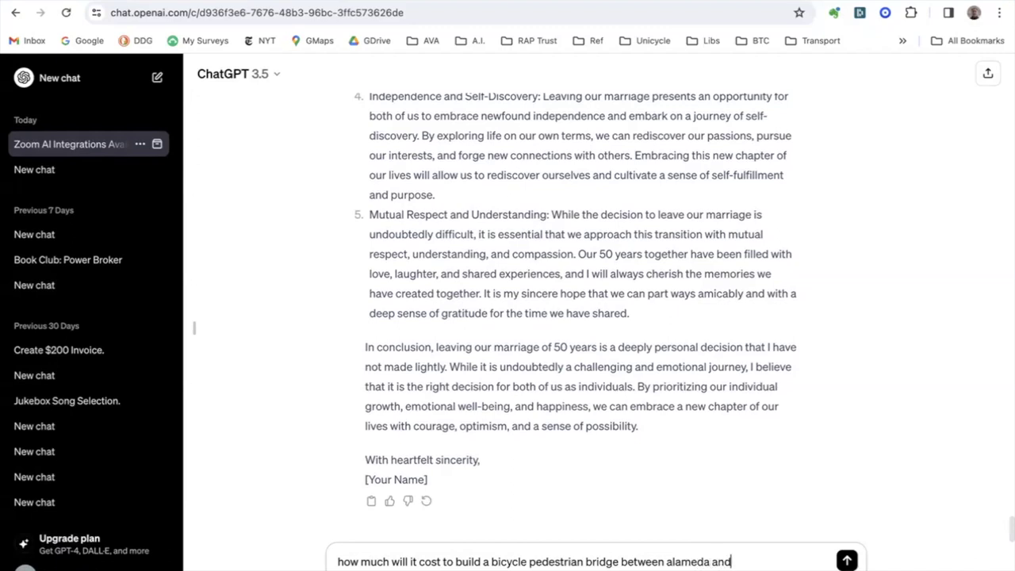
{"action": "type", "text": " downtown oakland"}
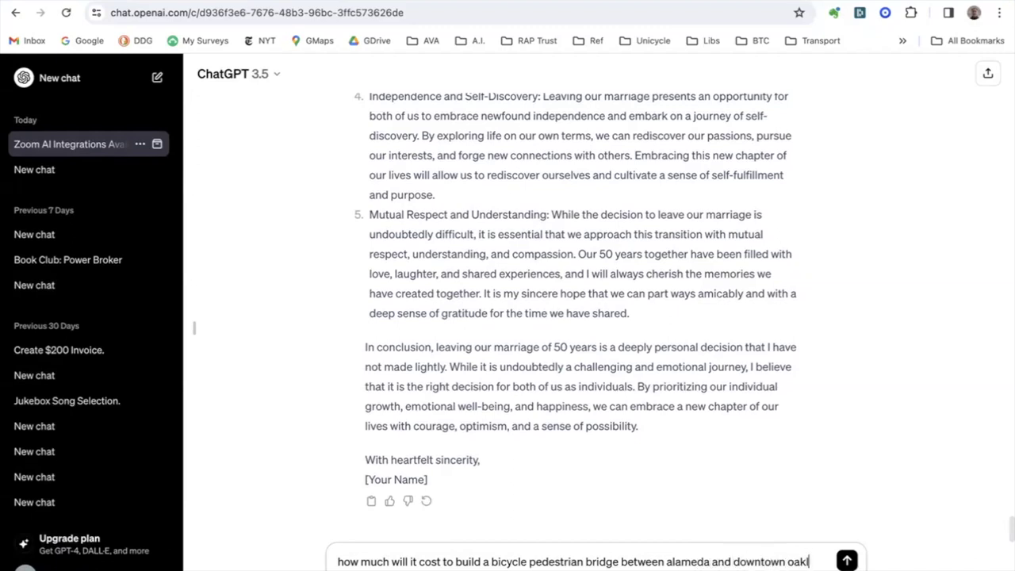
{"action": "left_click", "coordinate": [845, 561]}
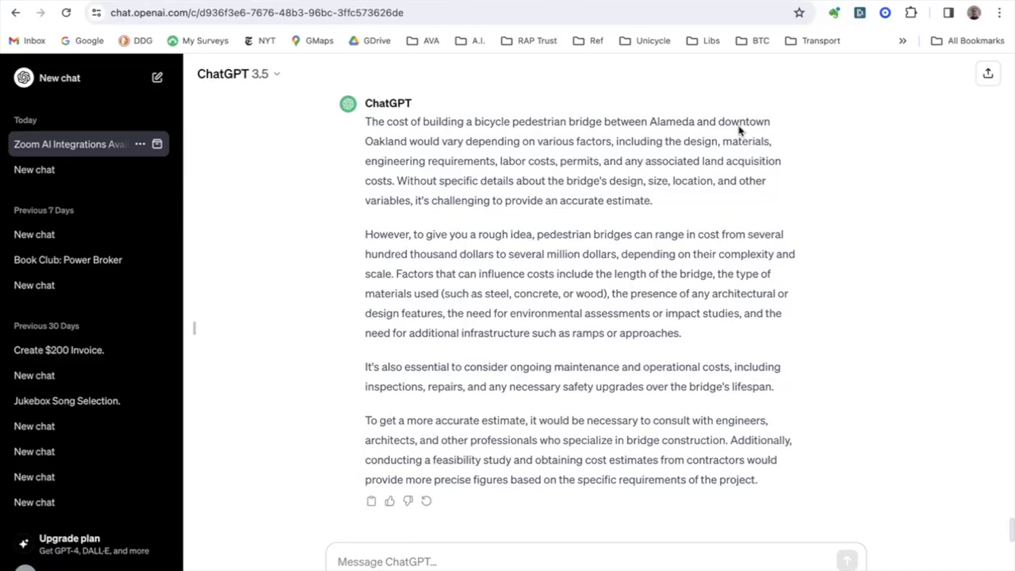
Draft the question "Could it come up with a safe bicycle route bypassing Hopkins street businesses?" and change its opening to "Where would you put".
{"action": "left_click", "coordinate": [453, 558]}
{"action": "type", "text": "Could it come up with a safe bicycle route bypassing Hopkins street businesses?"}
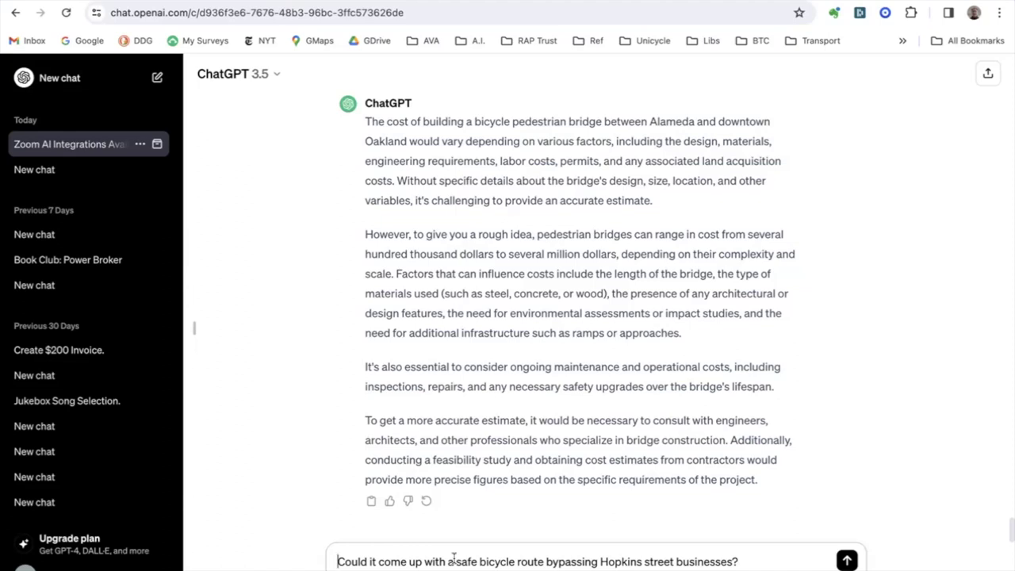
{"action": "key", "text": "shift+Right"}
{"action": "key", "text": "shift+Right"}
{"action": "key", "text": "shift+Right"}
{"action": "key", "text": "shift+Right"}
{"action": "key", "text": "shift+Right"}
{"action": "key", "text": "shift+Right"}
{"action": "key", "text": "shift+Right"}
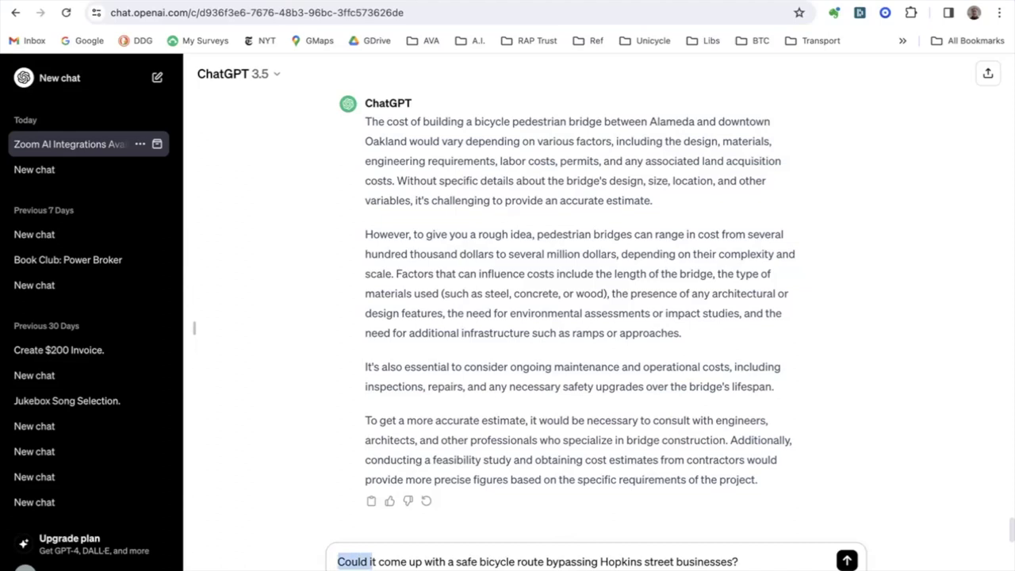
{"action": "key", "text": "shift+Right"}
{"action": "key", "text": "shift+Right"}
{"action": "key", "text": "shift+Right"}
{"action": "key", "text": "shift+Right"}
{"action": "key", "text": "shift+Right"}
{"action": "key", "text": "shift+Right"}
{"action": "key", "text": "shift+Right"}
{"action": "key", "text": "shift+Right"}
{"action": "key", "text": "shift+Right"}
{"action": "key", "text": "shift+Right"}
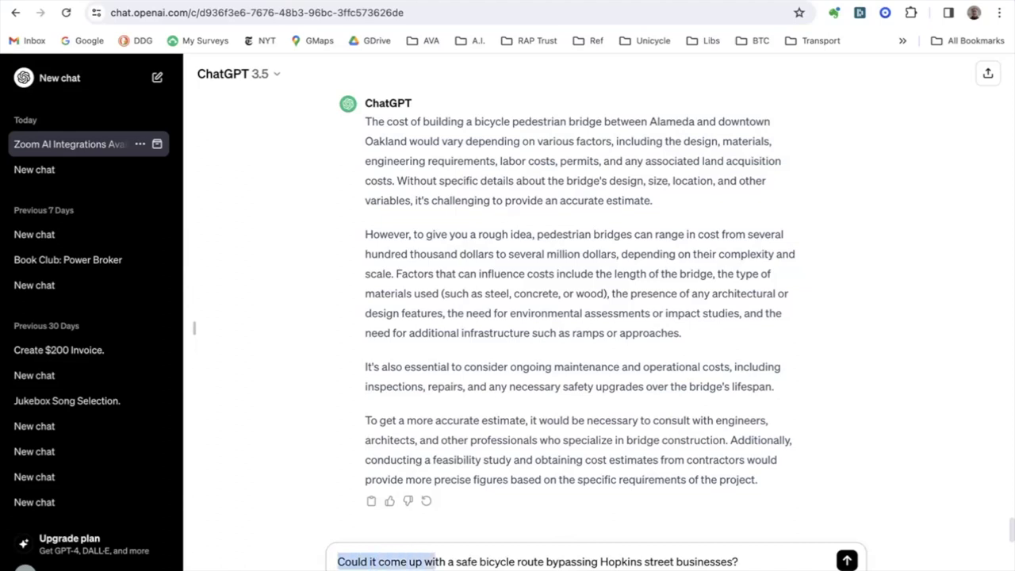
{"action": "key", "text": "shift+Right"}
{"action": "key", "text": "shift+Right"}
{"action": "key", "text": "shift+Right"}
{"action": "type", "text": "Where woul"}
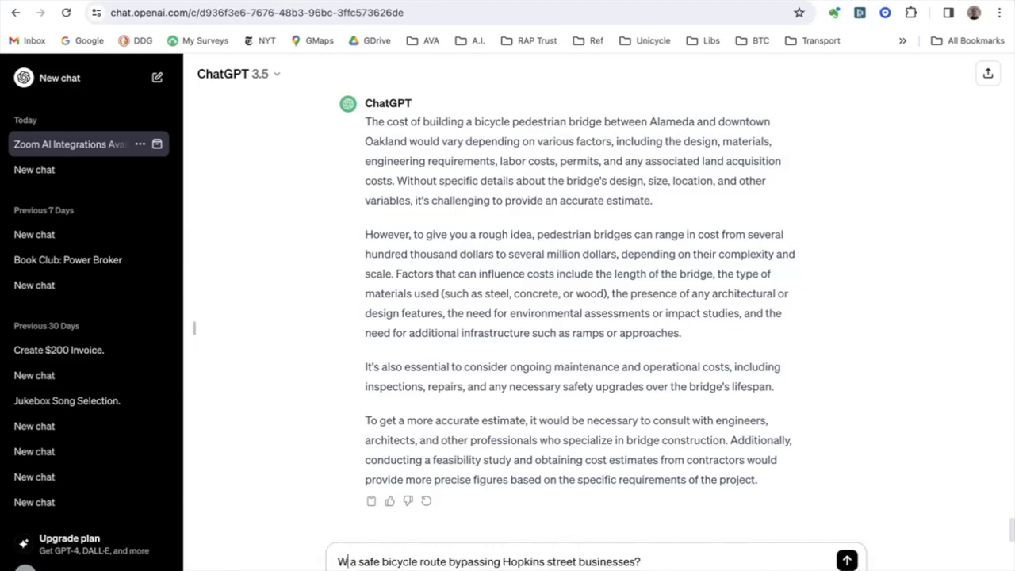
{"action": "type", "text": "d you "}
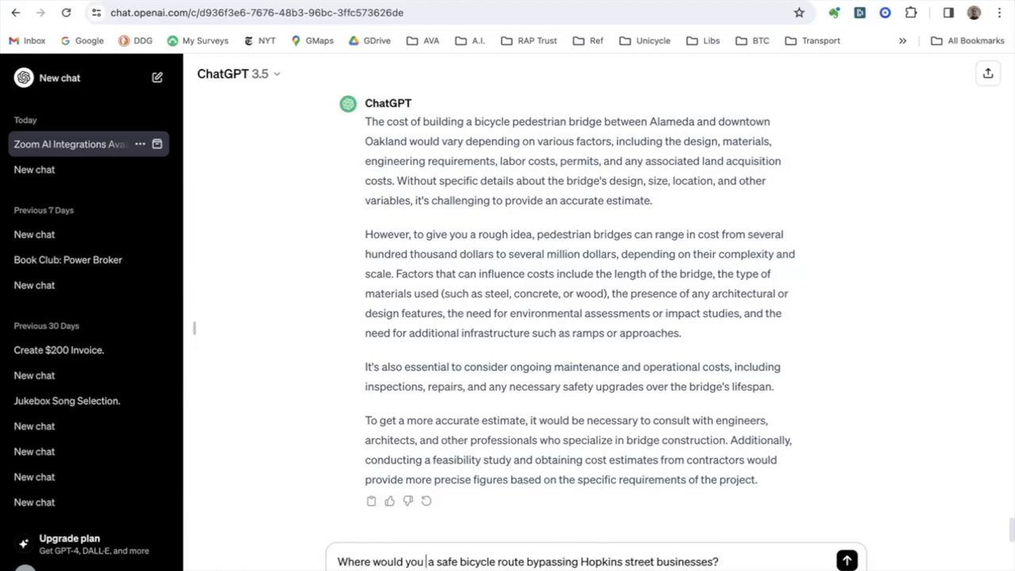
{"action": "type", "text": "put"}
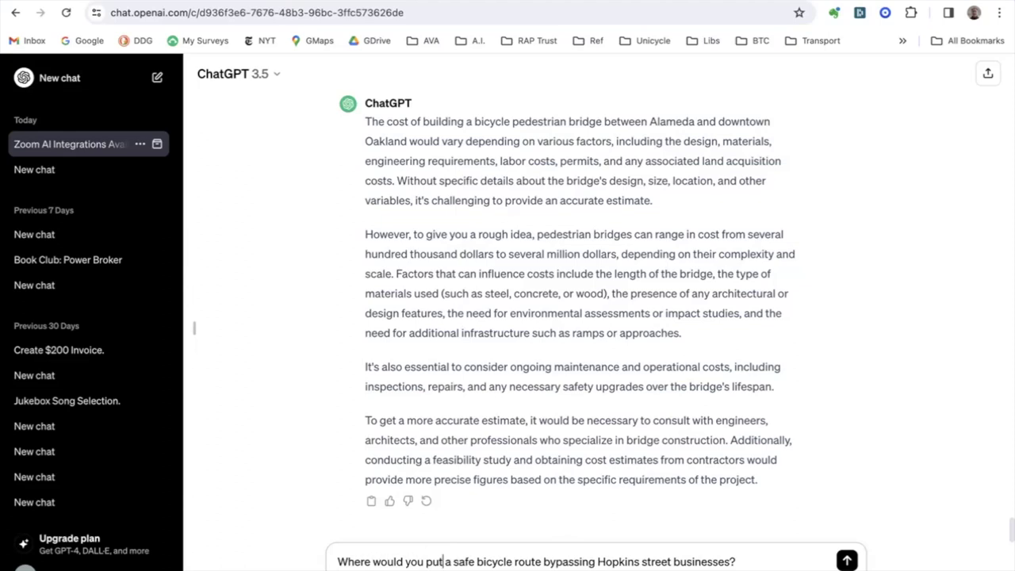
Add "in Berkeley" after "businesses" in the bicycle route question and send it.
{"action": "key", "text": "Right"}
{"action": "key", "text": "Right"}
{"action": "key", "text": "Right"}
{"action": "key", "text": "Right"}
{"action": "key", "text": "Right"}
{"action": "key", "text": "Right"}
{"action": "key", "text": "Right"}
{"action": "key", "text": "Right"}
{"action": "key", "text": "Right"}
{"action": "key", "text": "Right"}
{"action": "key", "text": "Right"}
{"action": "key", "text": "Right"}
{"action": "key", "text": "Right"}
{"action": "key", "text": "Right"}
{"action": "key", "text": "Right"}
{"action": "key", "text": "Right"}
{"action": "key", "text": "Right"}
{"action": "key", "text": "Right"}
{"action": "key", "text": "Right"}
{"action": "key", "text": "Right"}
{"action": "type", "text": "in Berkeley"}
{"action": "left_click", "coordinate": [846, 559]}
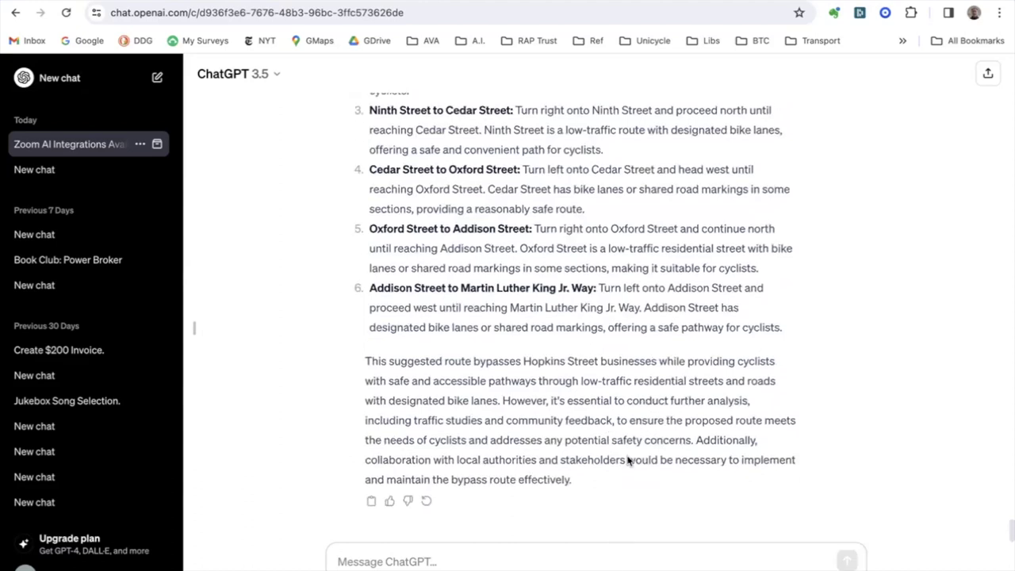
Read through ChatGPT's reply on the suggested bicycle route bypassing the Hopkins Street businesses in Berkeley.
{"action": "scroll", "coordinate": [626, 459], "scroll_direction": "up", "scroll_amount": 4}
{"action": "scroll", "coordinate": [624, 456], "scroll_direction": "up", "scroll_amount": 2}
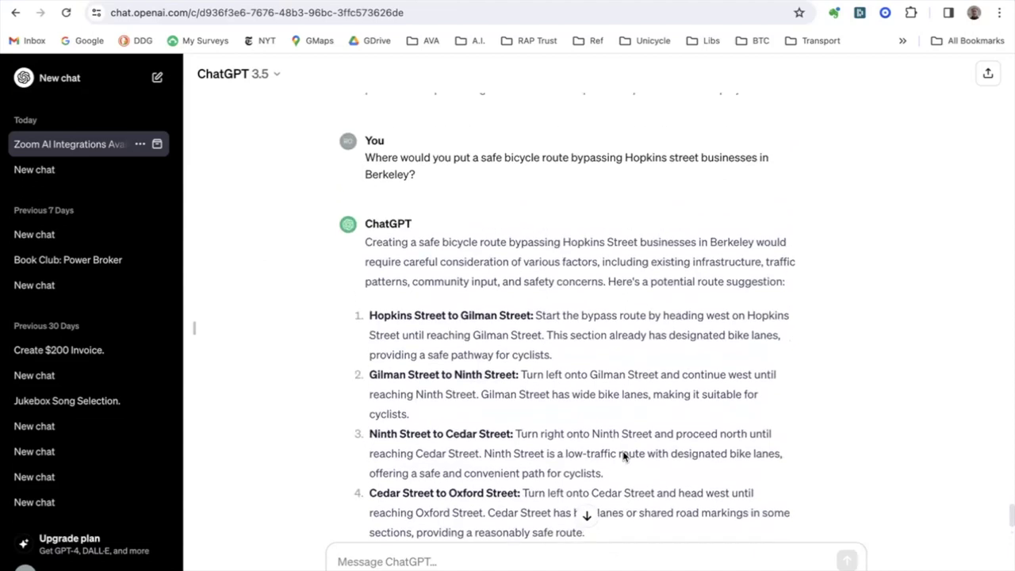
{"action": "scroll", "coordinate": [624, 455], "scroll_direction": "down", "scroll_amount": 1}
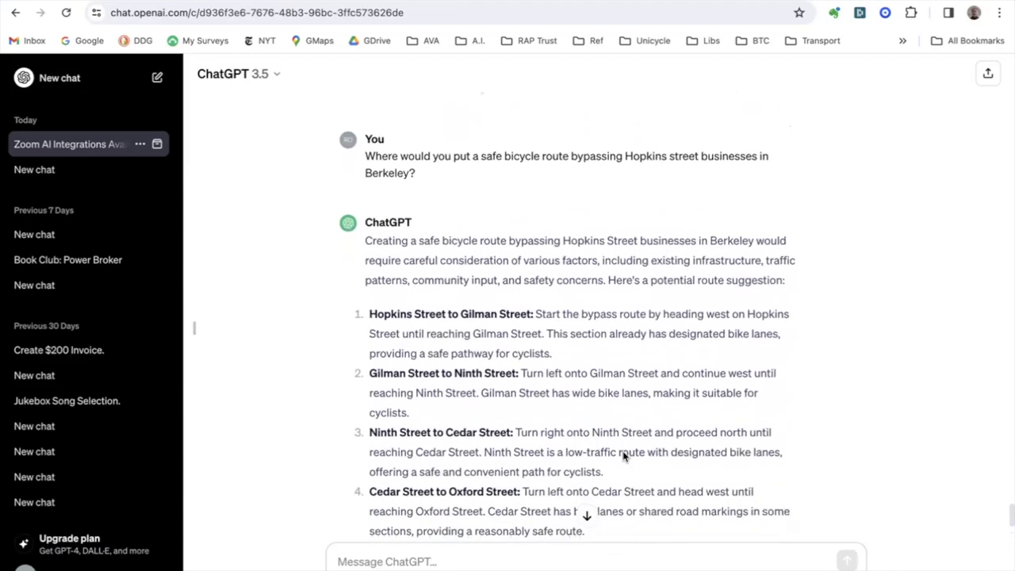
{"action": "scroll", "coordinate": [624, 455], "scroll_direction": "down", "scroll_amount": 1}
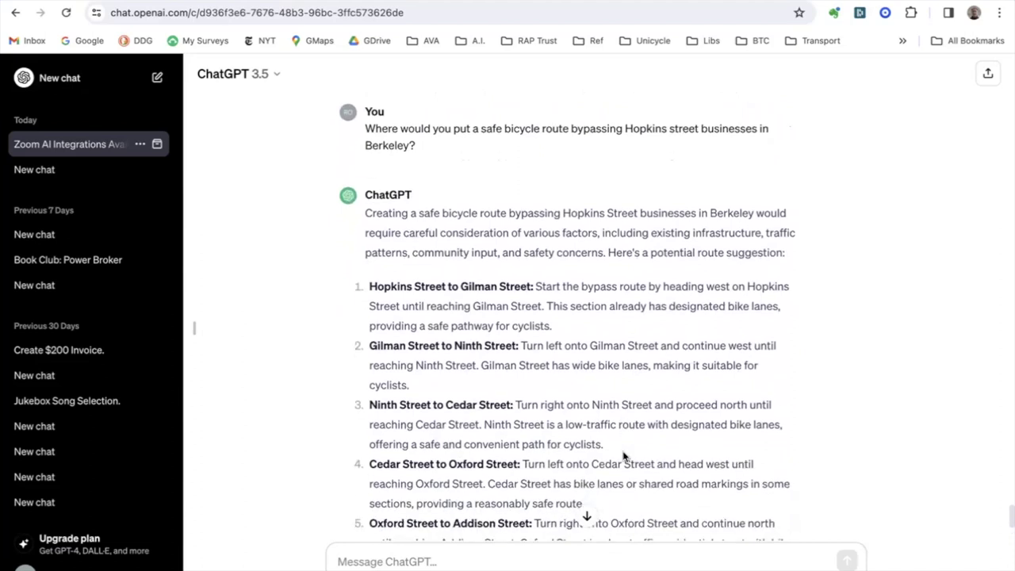
{"action": "scroll", "coordinate": [624, 456], "scroll_direction": "down", "scroll_amount": 2}
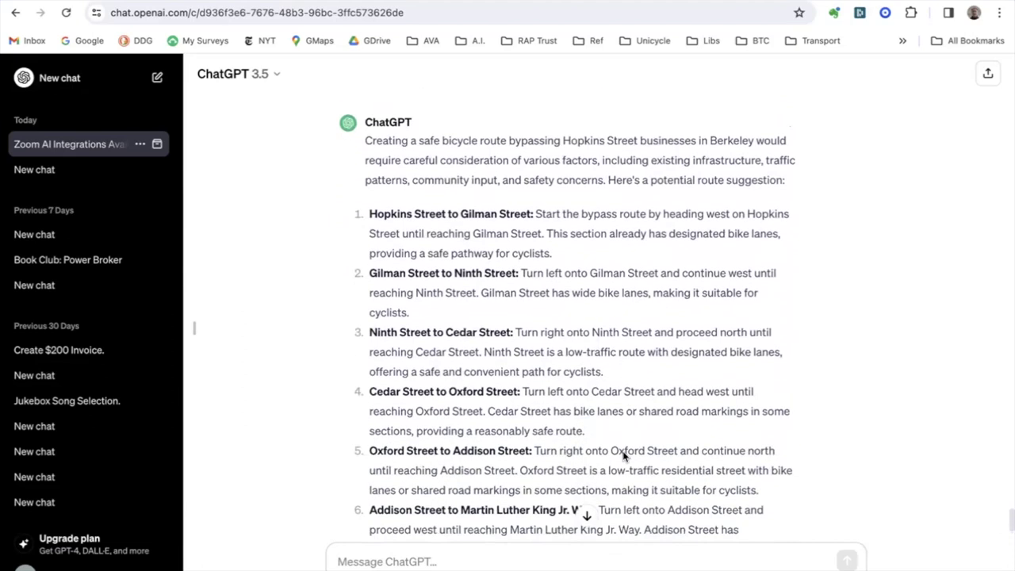
{"action": "scroll", "coordinate": [623, 456], "scroll_direction": "down", "scroll_amount": 5}
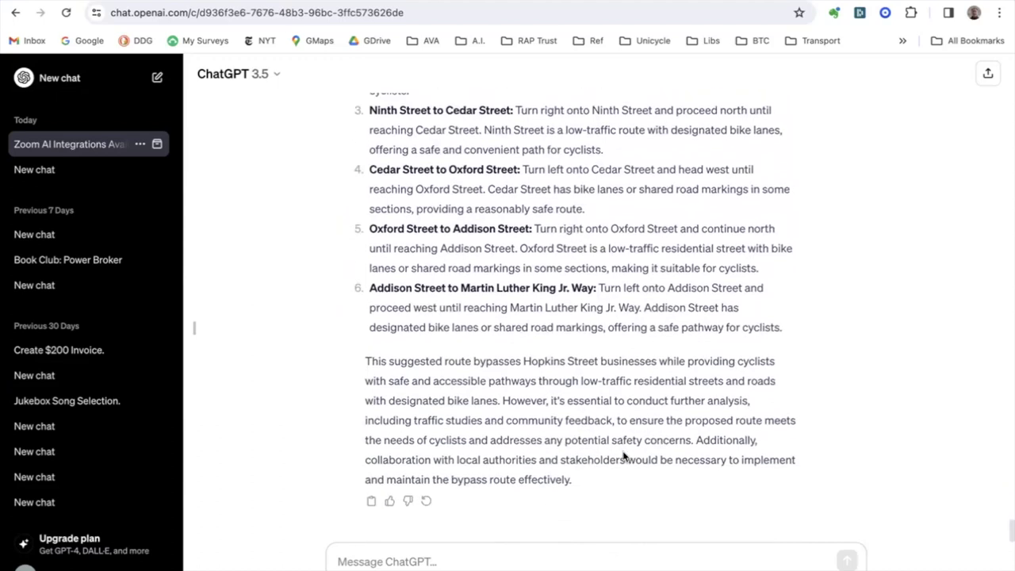
{"action": "scroll", "coordinate": [624, 456], "scroll_direction": "up", "scroll_amount": 1}
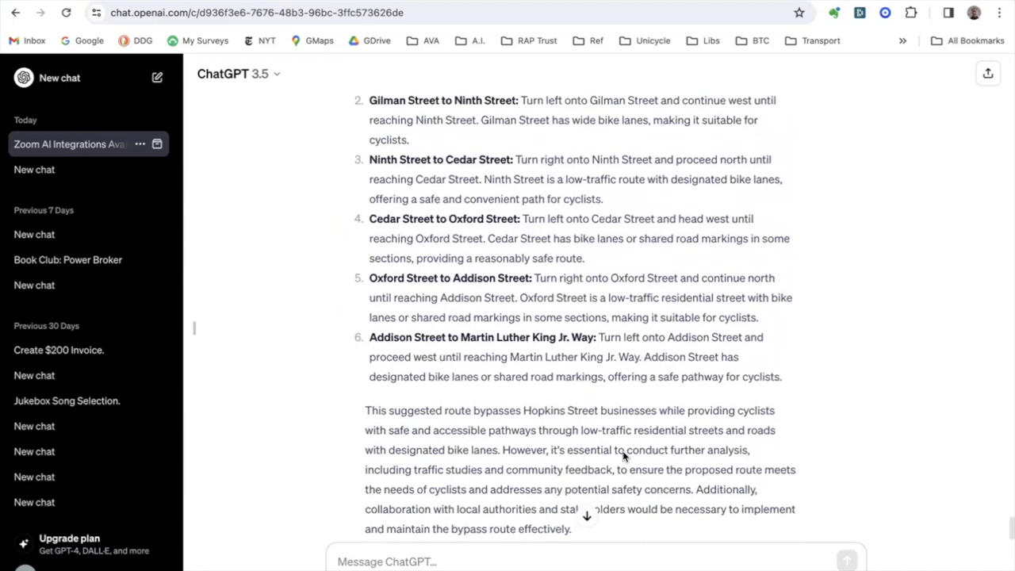
{"action": "scroll", "coordinate": [624, 455], "scroll_direction": "up", "scroll_amount": 1}
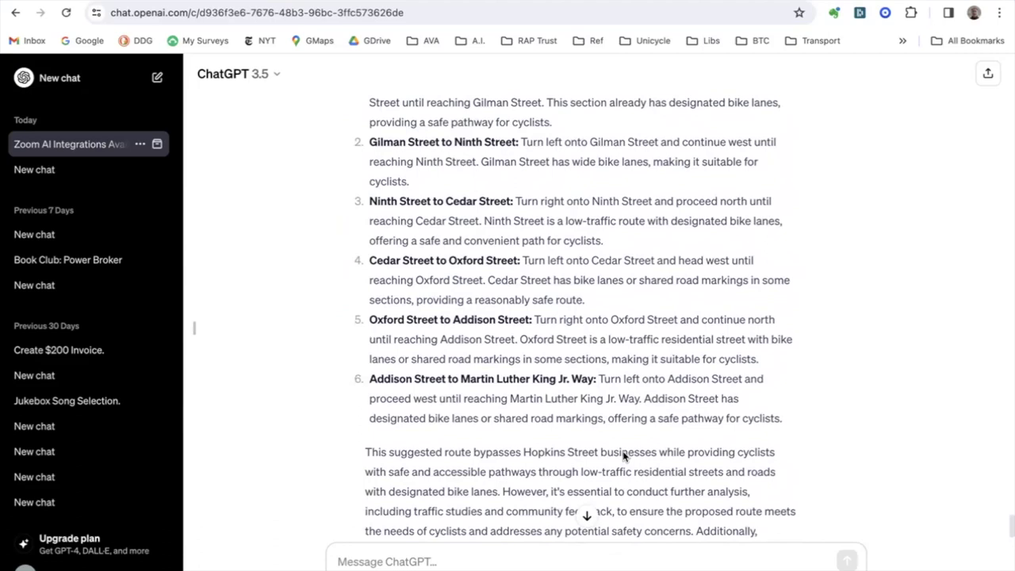
{"action": "scroll", "coordinate": [624, 456], "scroll_direction": "down", "scroll_amount": 1}
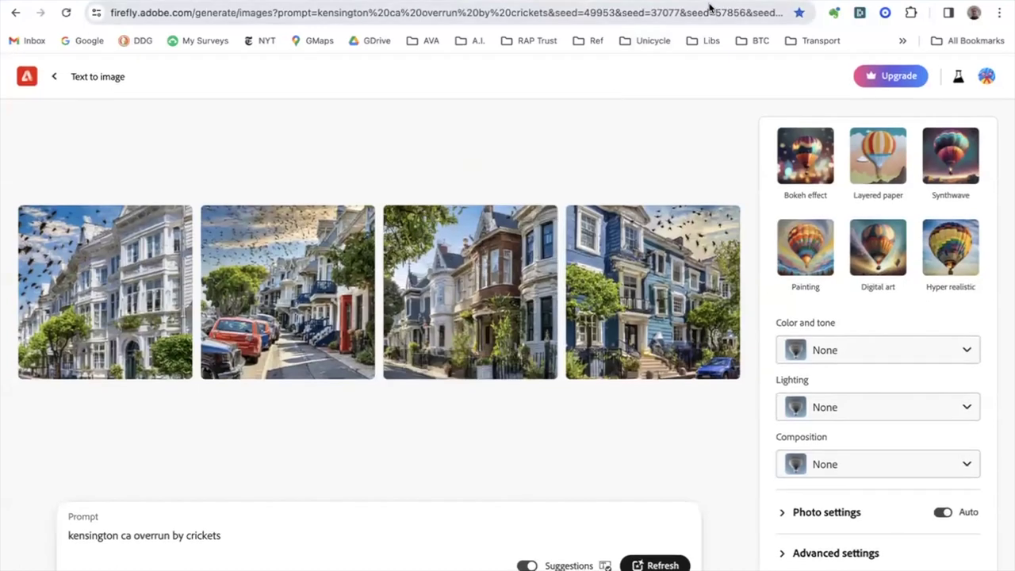
In Bing Image Creator, close the enlarged bridge image, open the recent buckeye tree creation and copy its prompt.
{"action": "key", "text": "ctrl+Tab"}
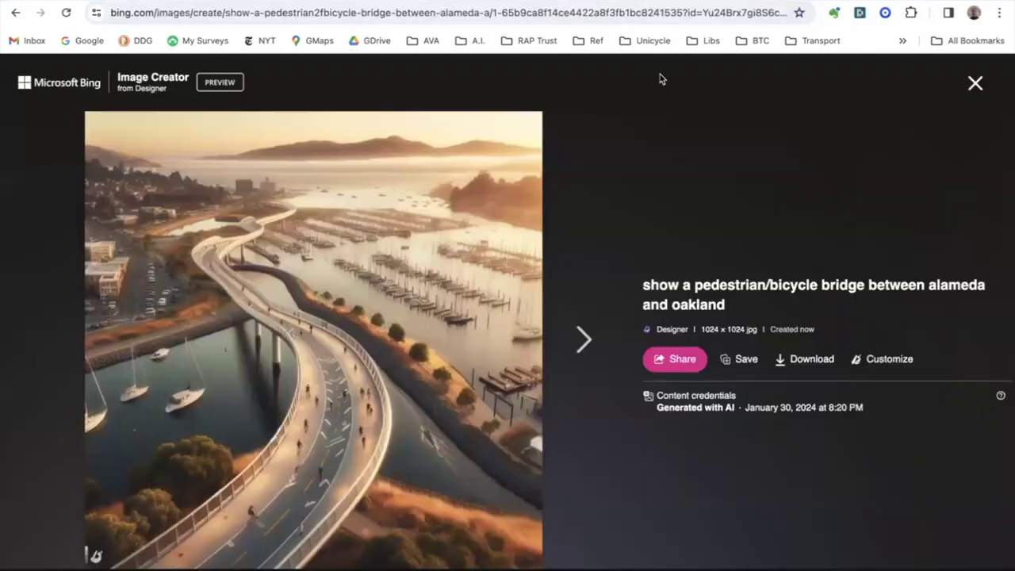
{"action": "left_click", "coordinate": [973, 86]}
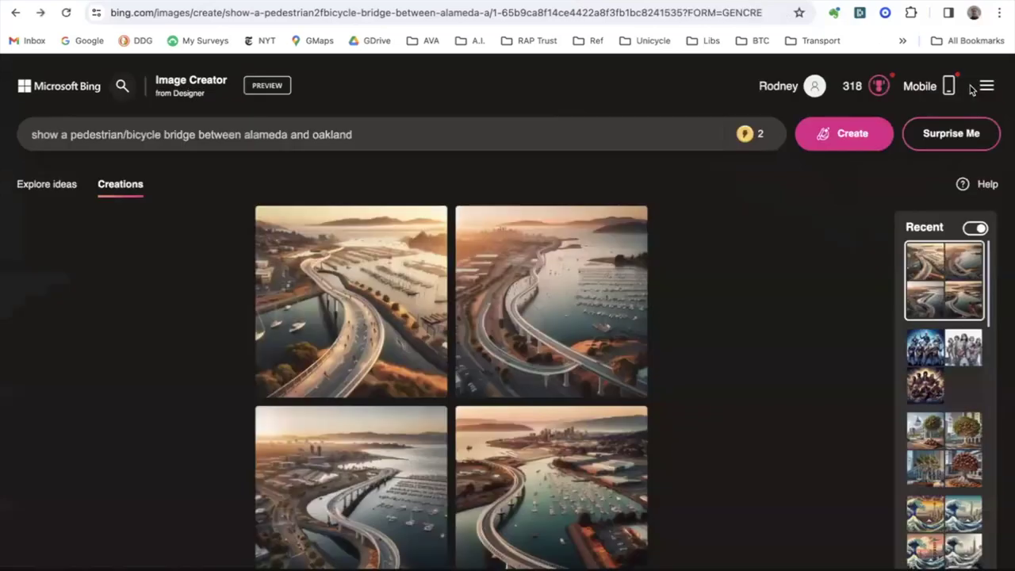
{"action": "left_click", "coordinate": [942, 468]}
{"action": "left_click_drag", "start_coordinate": [385, 134], "coordinate": [4, 134]}
{"action": "key", "text": "ctrl+c"}
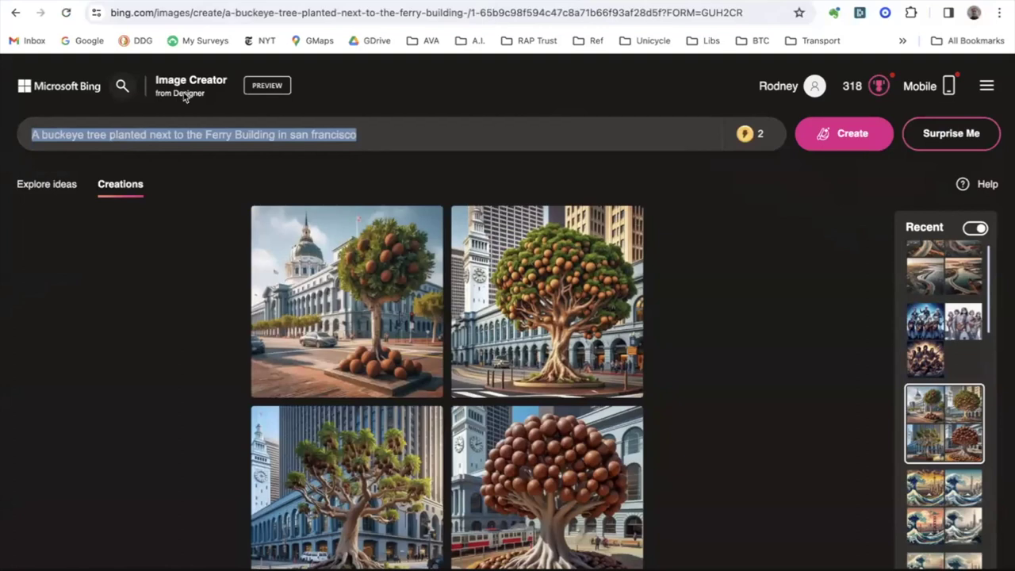
Switch to Adobe Firefly and generate images from the copied prompt "A buckeye tree planted next to the Ferry Building in san francisco".
{"action": "key", "text": "ctrl+Tab"}
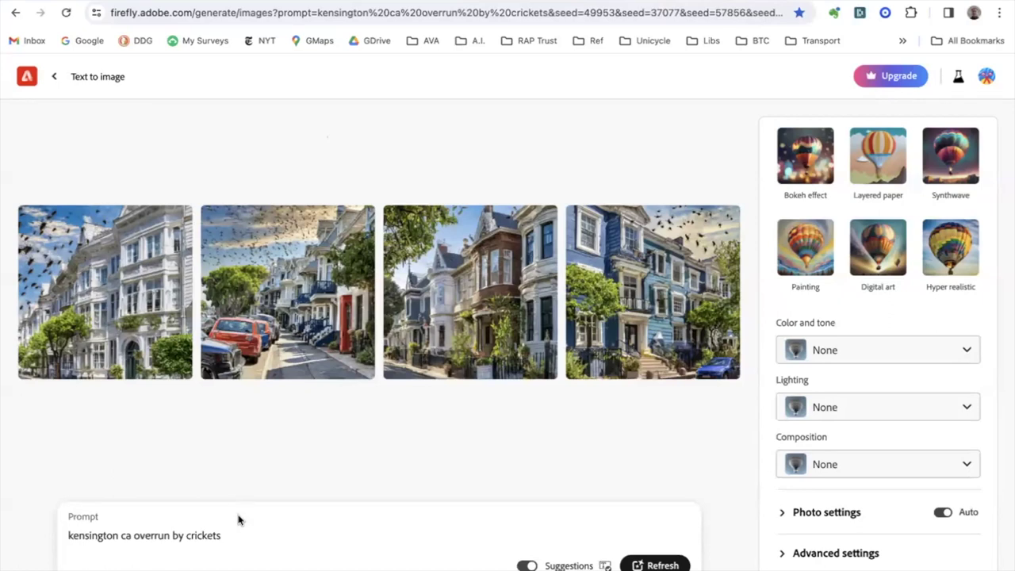
{"action": "left_click_drag", "start_coordinate": [243, 533], "coordinate": [73, 525]}
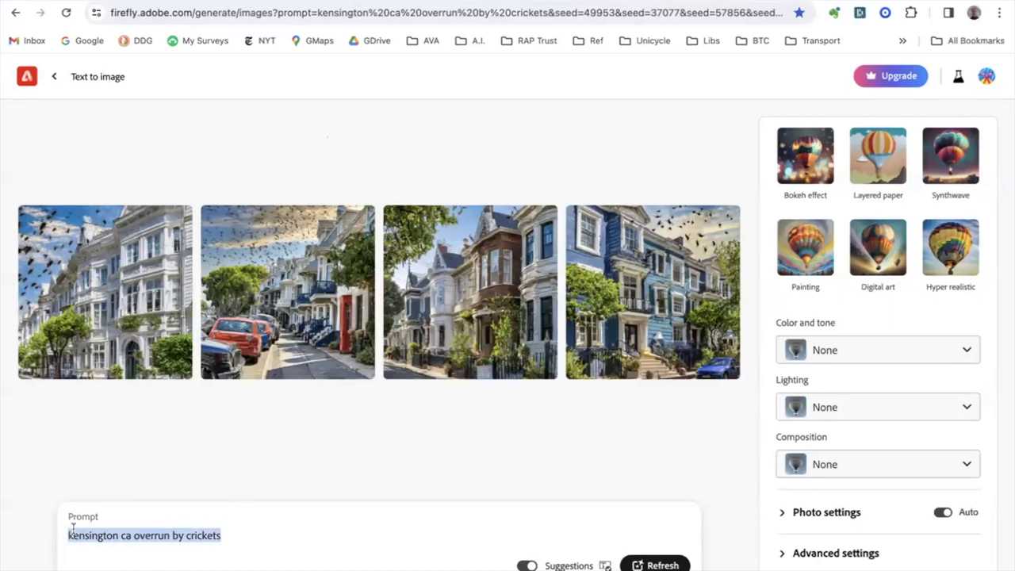
{"action": "key", "text": "ctrl+v"}
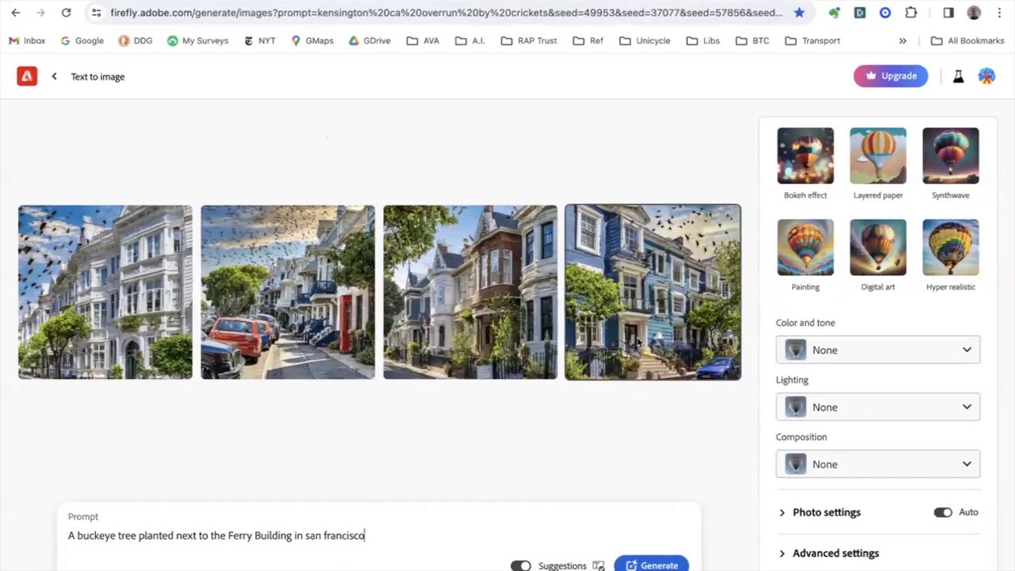
{"action": "left_click", "coordinate": [651, 565]}
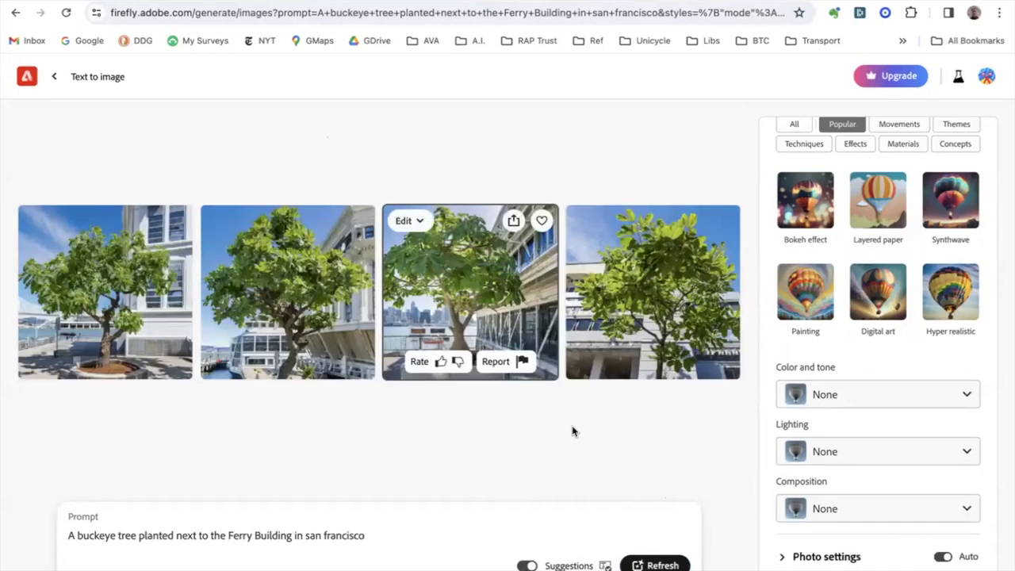
Examine the generated buckeye tree images one by one at enlarged size, comparing the trees and their surroundings, and close the preview.
{"action": "left_click", "coordinate": [152, 315]}
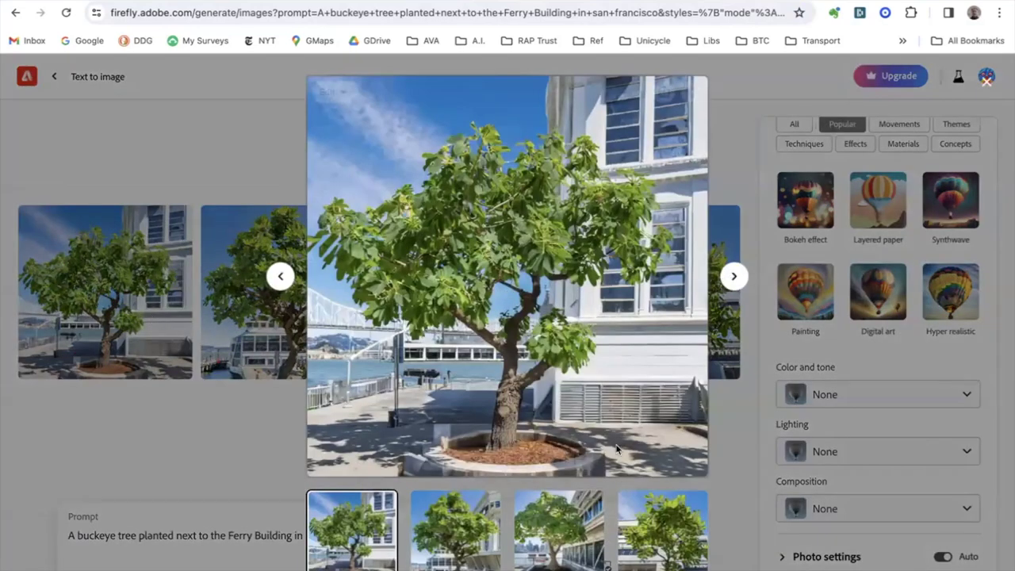
{"action": "mouse_move", "coordinate": [615, 422]}
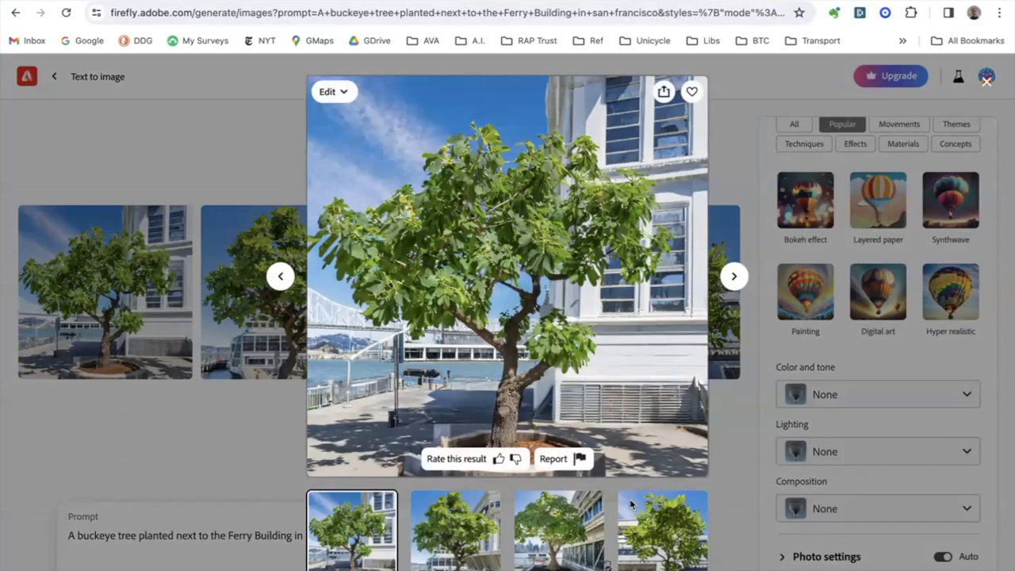
{"action": "left_click", "coordinate": [735, 277]}
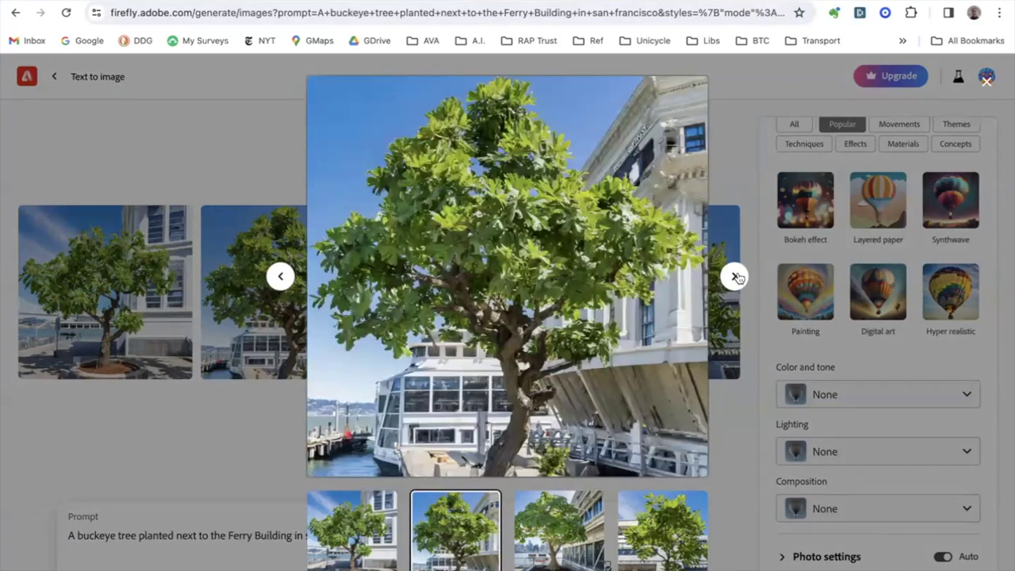
{"action": "left_click", "coordinate": [734, 276]}
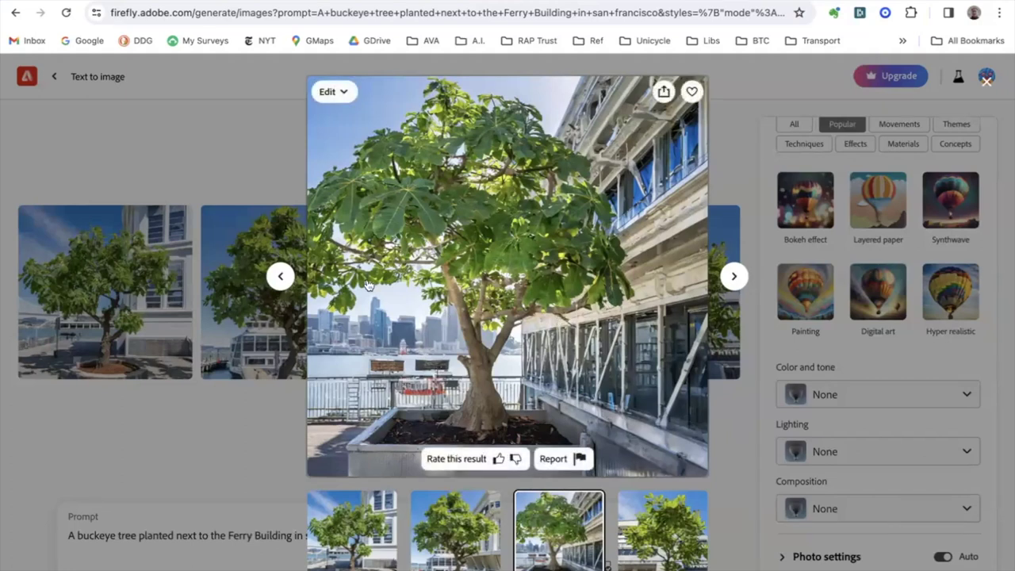
{"action": "left_click", "coordinate": [281, 276]}
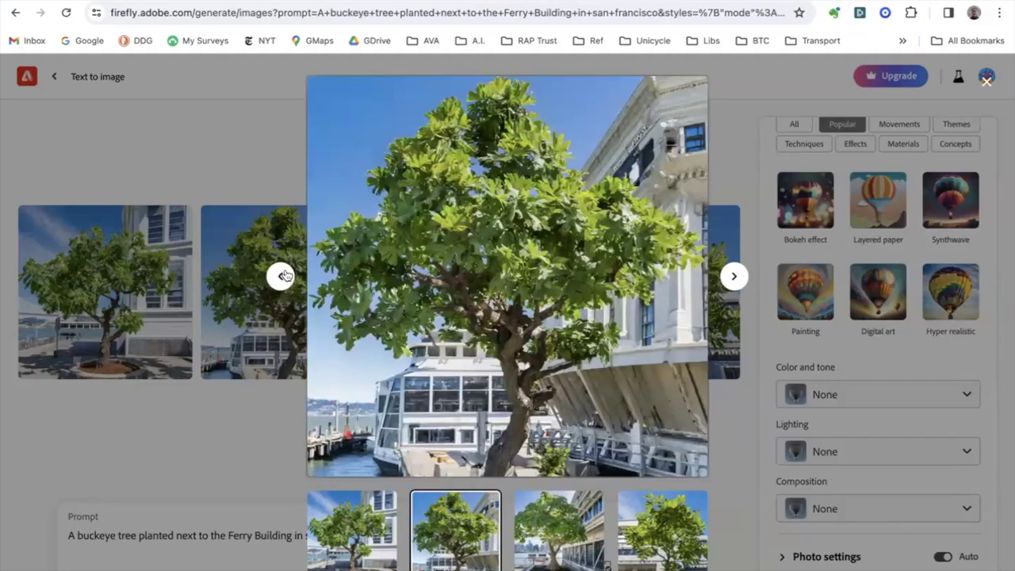
{"action": "left_click", "coordinate": [282, 276]}
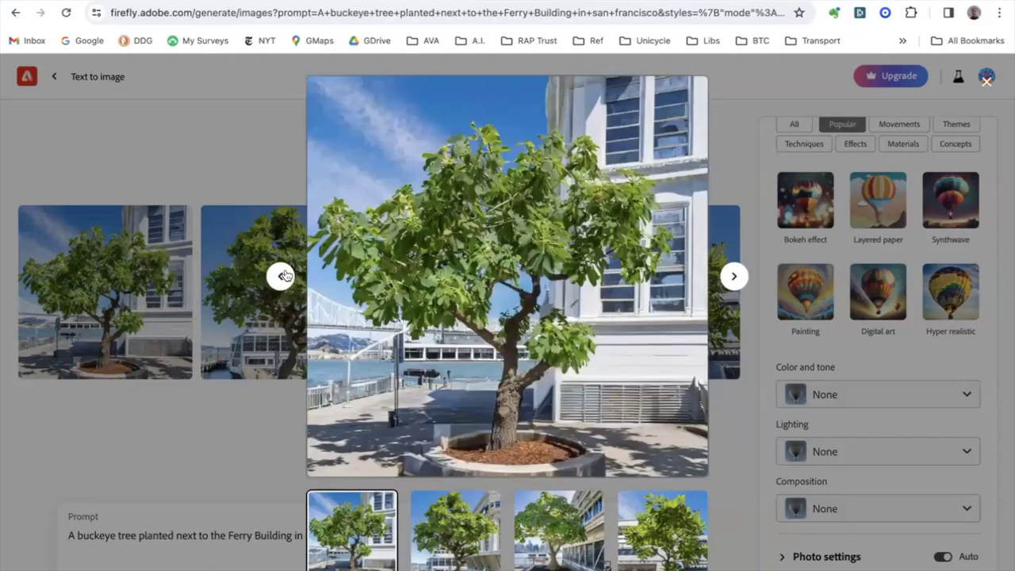
{"action": "left_click", "coordinate": [734, 278]}
{"action": "left_click", "coordinate": [735, 277]}
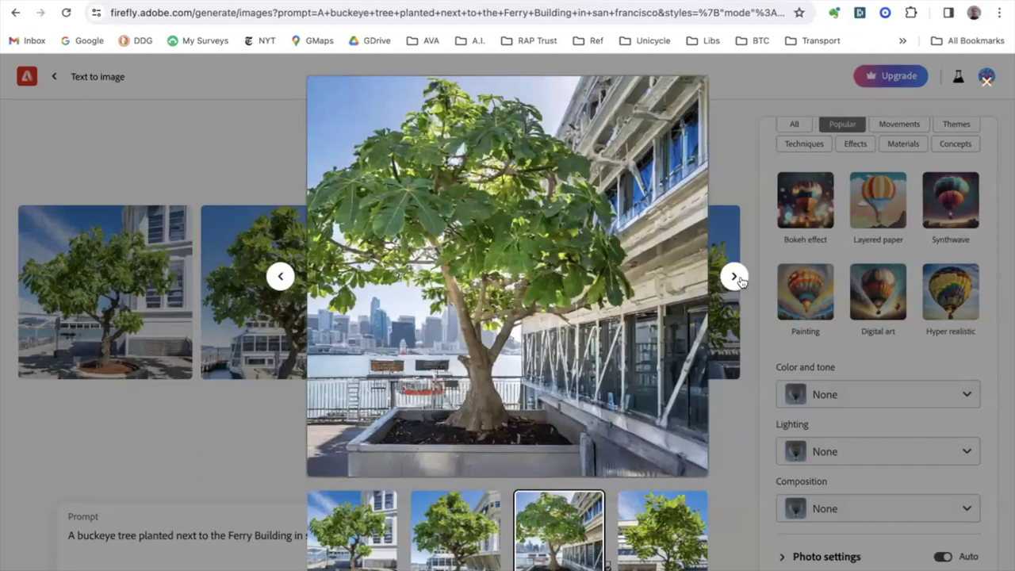
{"action": "mouse_move", "coordinate": [410, 357]}
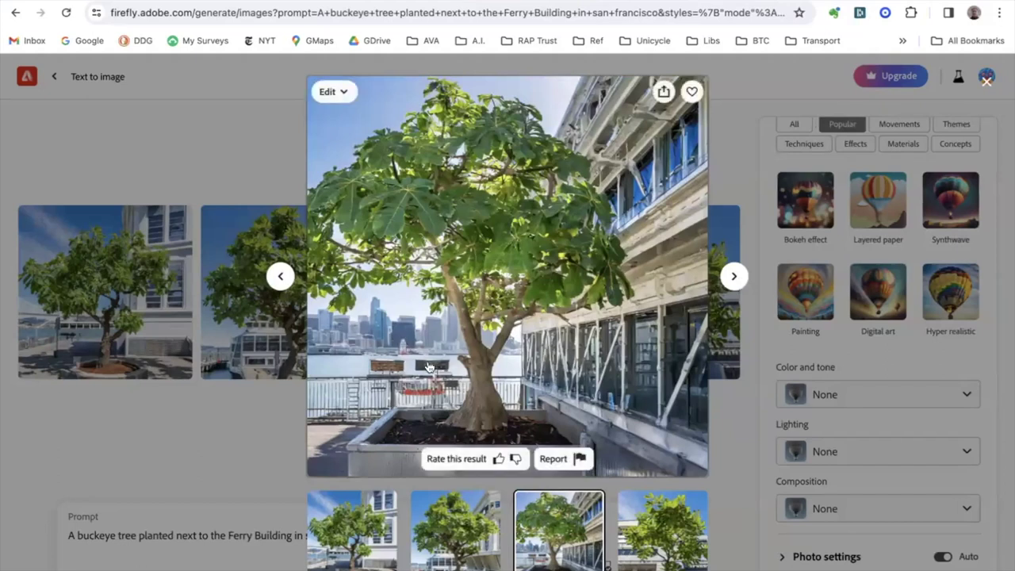
{"action": "left_click", "coordinate": [733, 277]}
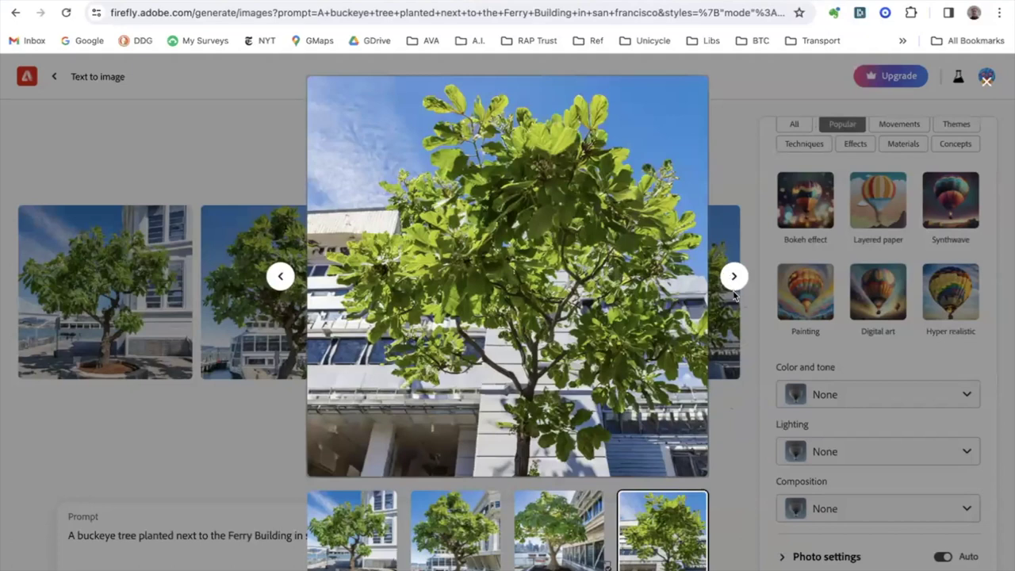
{"action": "left_click", "coordinate": [733, 277]}
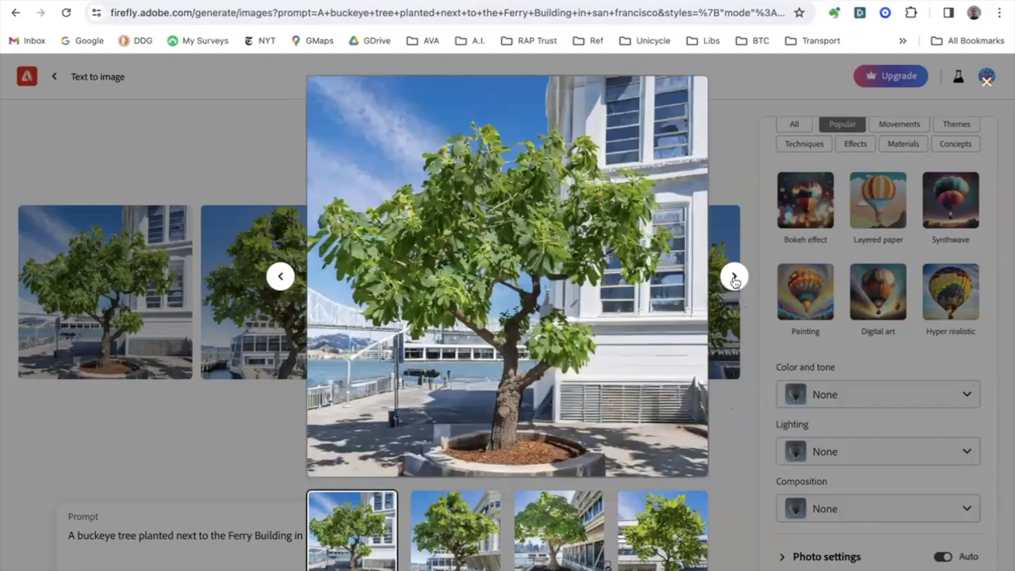
{"action": "left_click", "coordinate": [733, 277]}
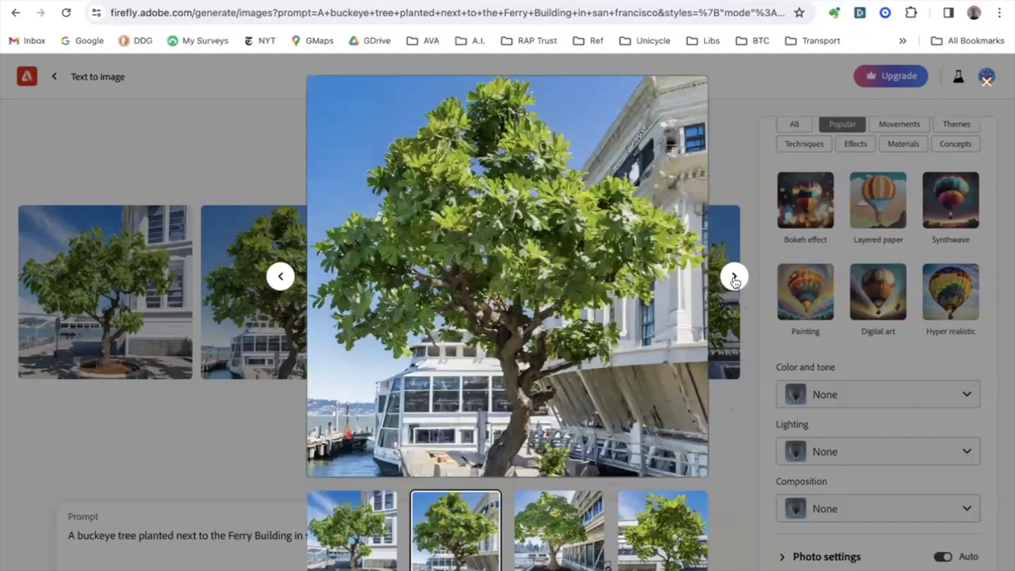
{"action": "left_click", "coordinate": [734, 279]}
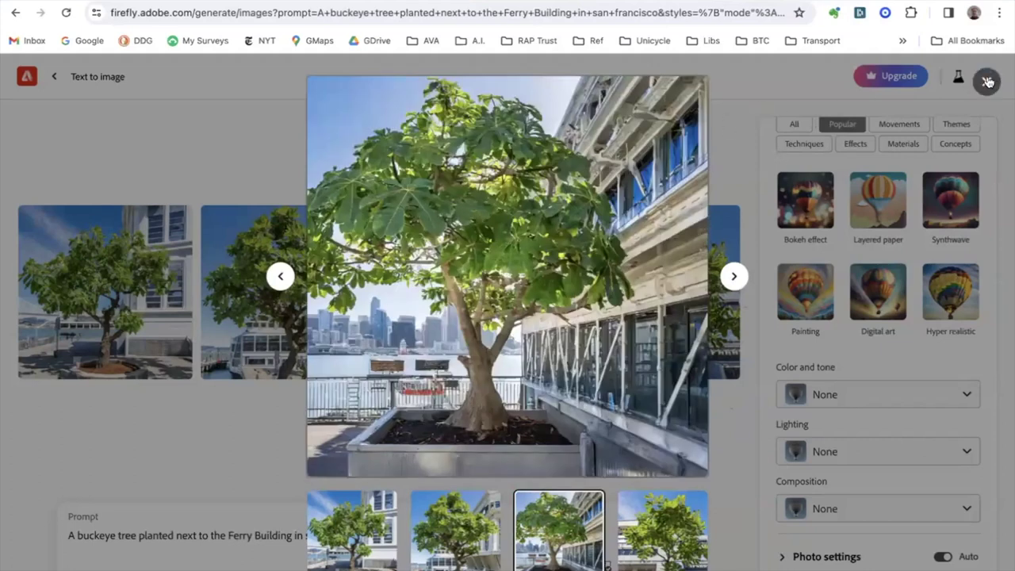
{"action": "left_click", "coordinate": [985, 82]}
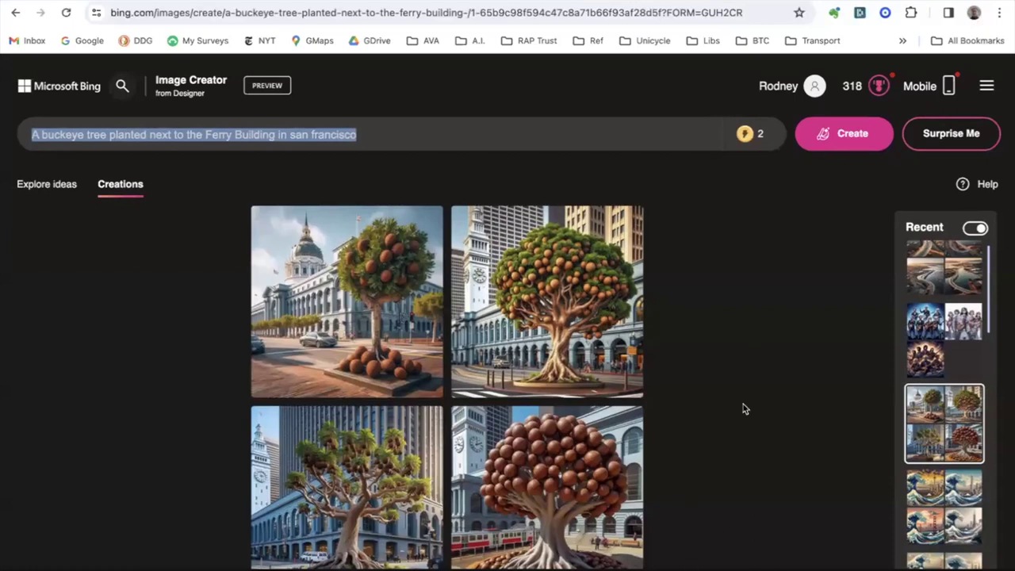
In Bing Image Creator, open the recent rock band creation and copy its prompt.
{"action": "left_click", "coordinate": [951, 349]}
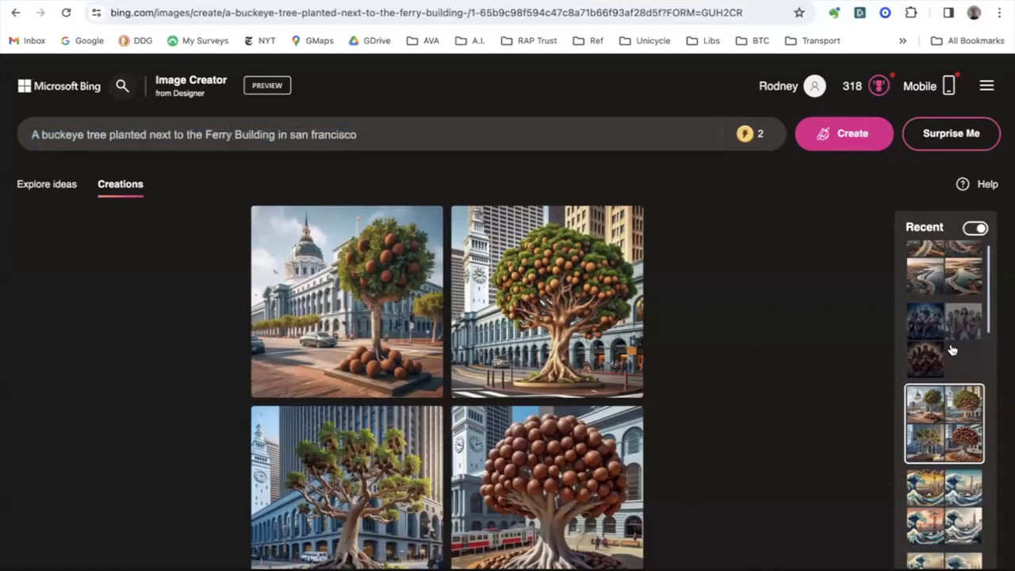
{"action": "left_click", "coordinate": [274, 133]}
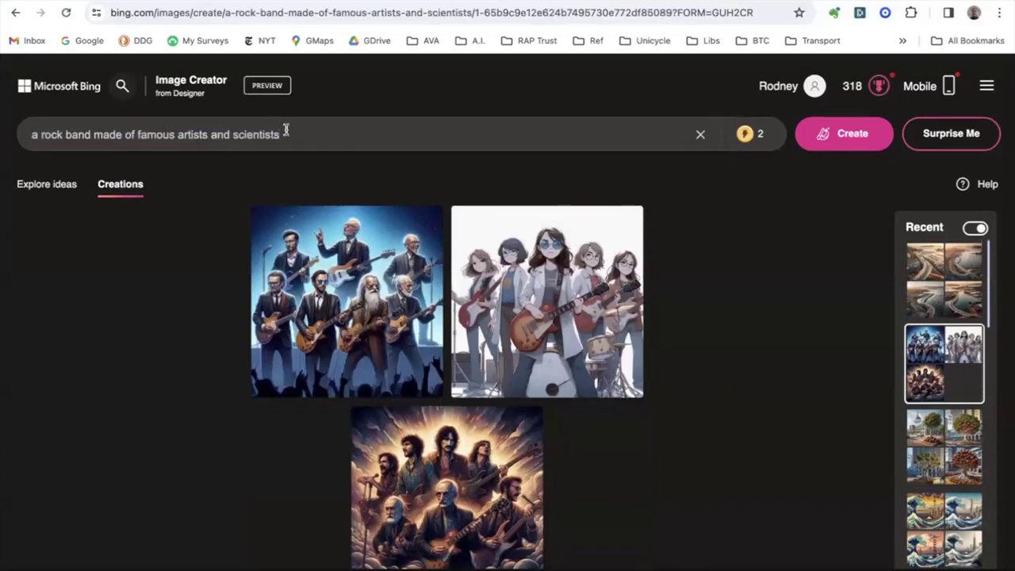
{"action": "left_click_drag", "start_coordinate": [286, 131], "coordinate": [49, 121]}
{"action": "key", "text": "ctrl+c"}
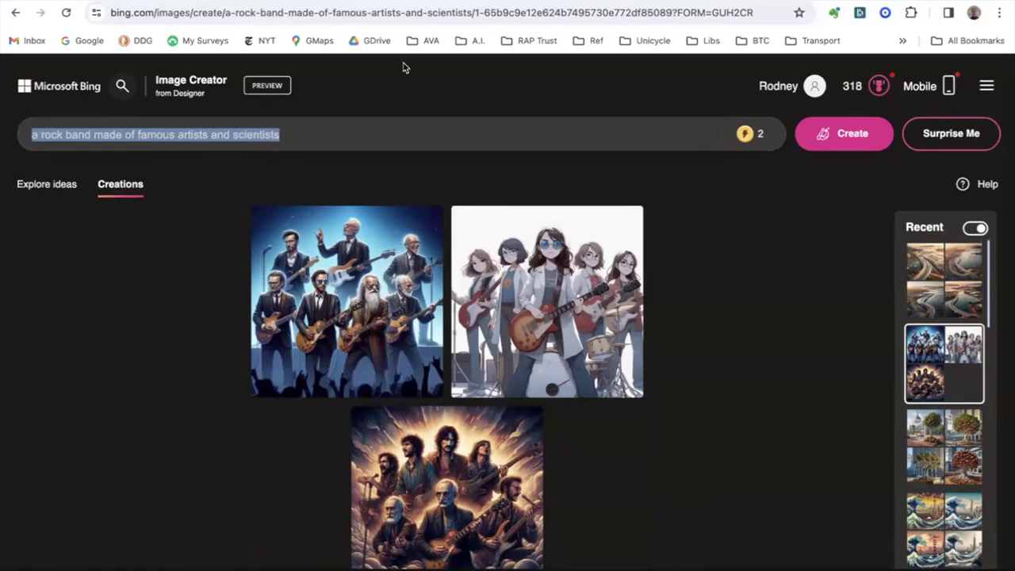
In Adobe Firefly, replace the buckeye tree prompt with "a rock band made of famous artists and scientists" and generate the images.
{"action": "left_click", "coordinate": [515, 2]}
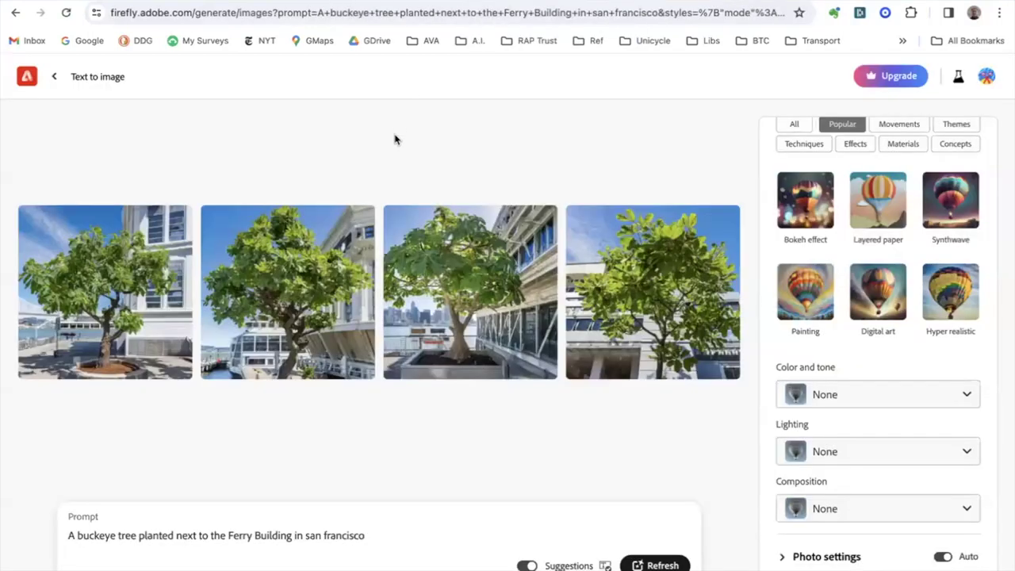
{"action": "left_click_drag", "start_coordinate": [375, 535], "coordinate": [56, 542]}
{"action": "key", "text": "ctrl+v"}
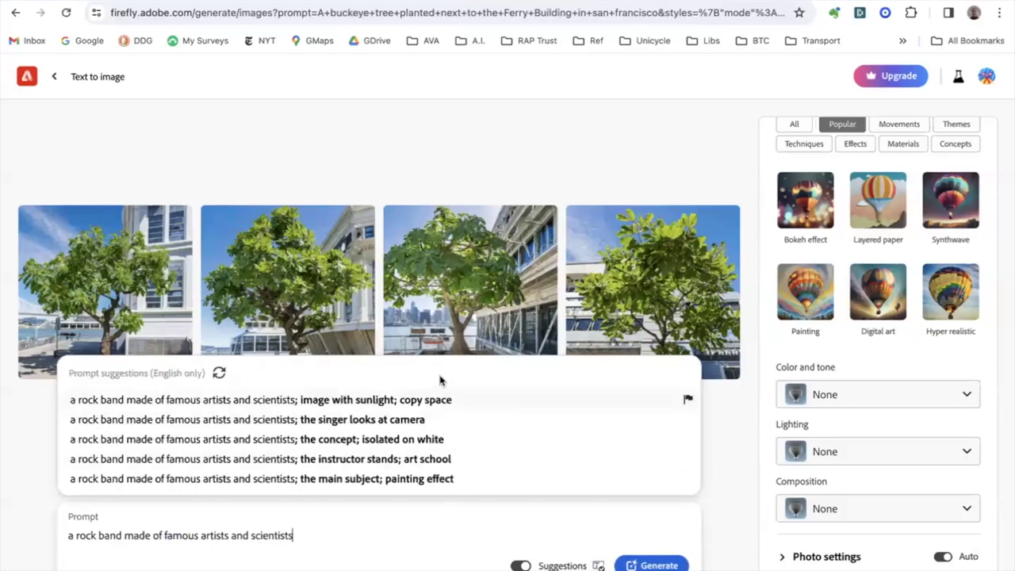
{"action": "left_click", "coordinate": [652, 564]}
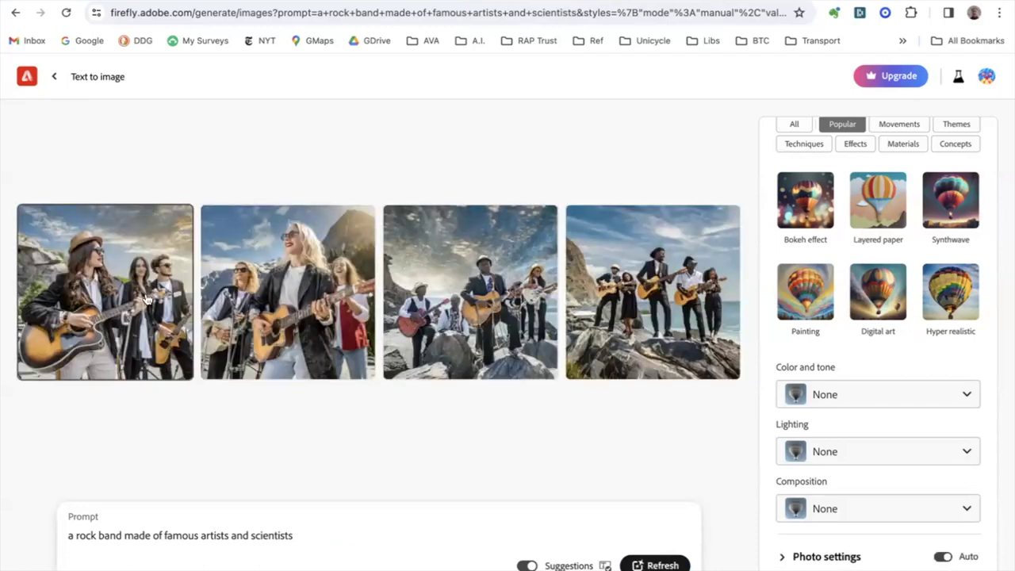
Examine the four generated rock band images at enlarged size, going forward through the set and back to the first.
{"action": "left_click", "coordinate": [119, 309]}
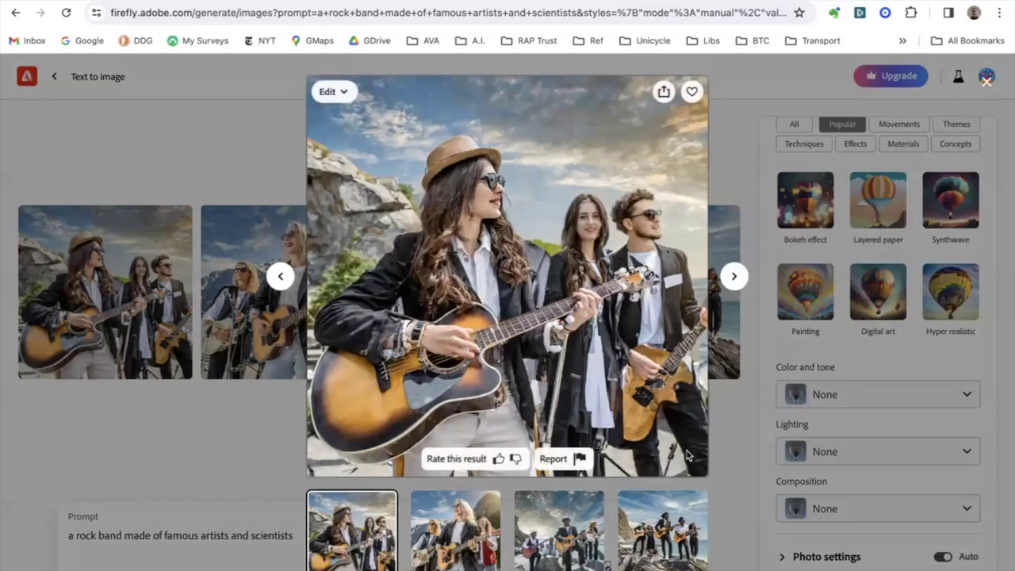
{"action": "left_click", "coordinate": [734, 277]}
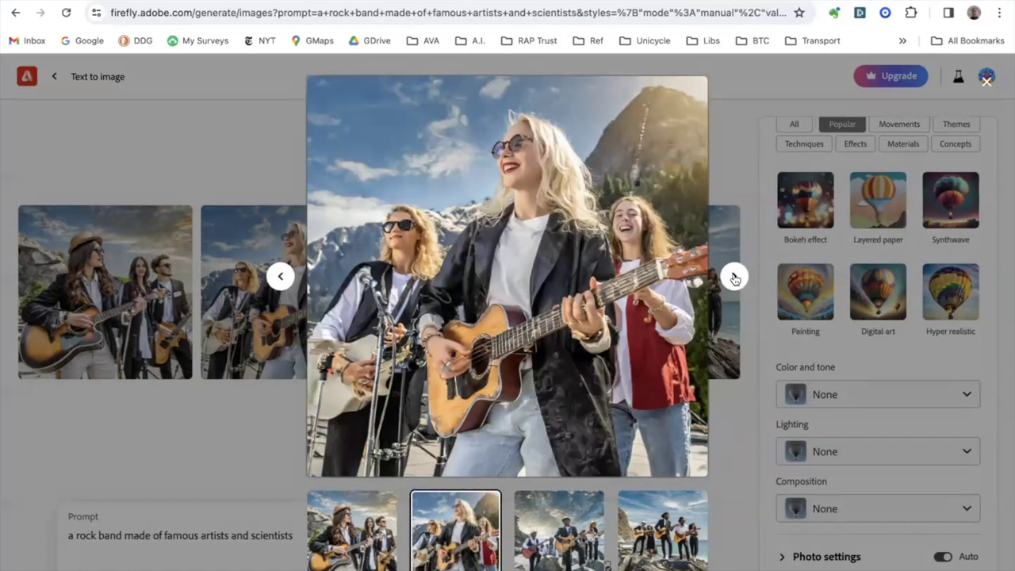
{"action": "left_click", "coordinate": [734, 278]}
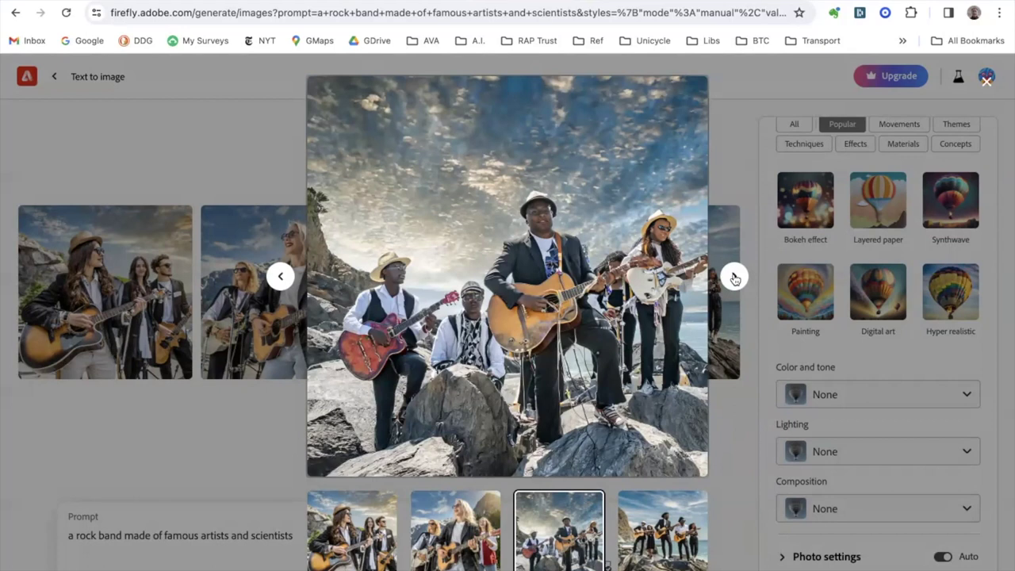
{"action": "left_click", "coordinate": [734, 278]}
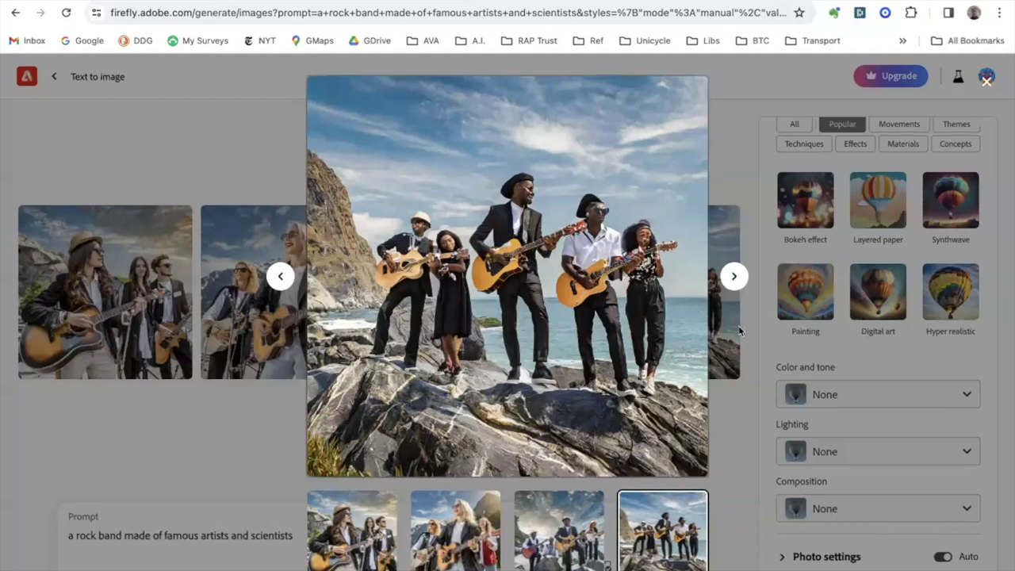
{"action": "left_click", "coordinate": [281, 277]}
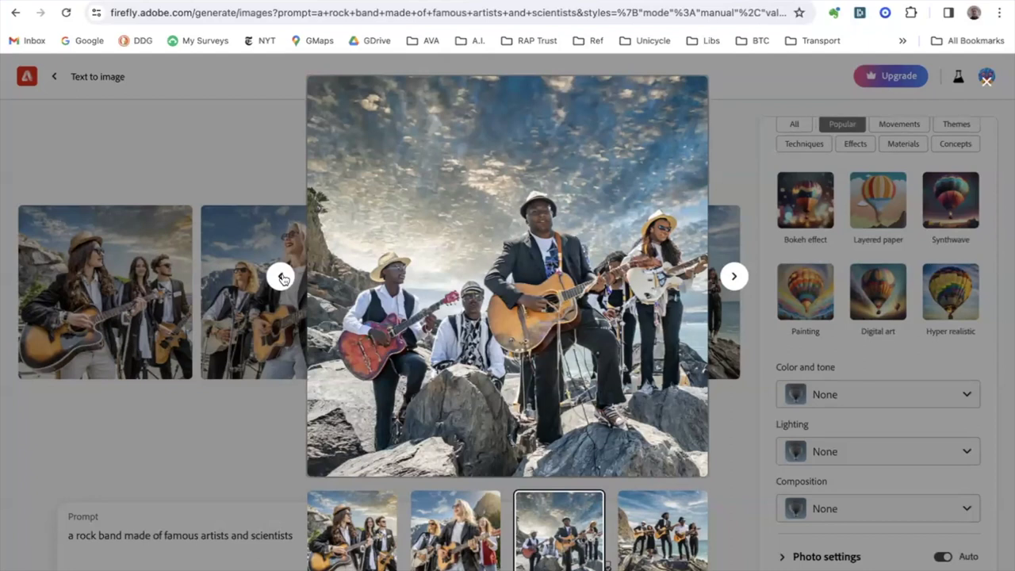
{"action": "left_click", "coordinate": [281, 277]}
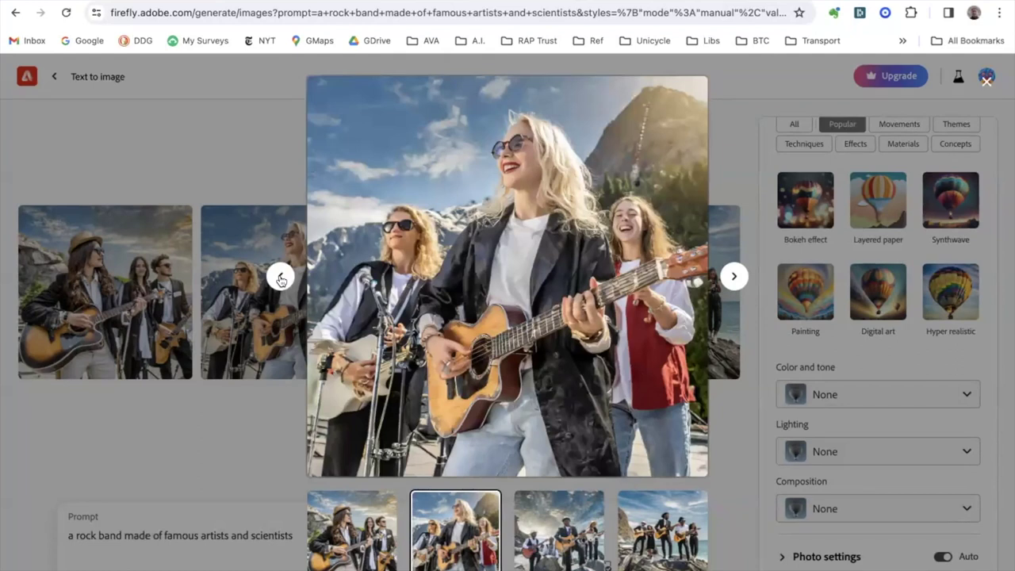
{"action": "left_click", "coordinate": [281, 277]}
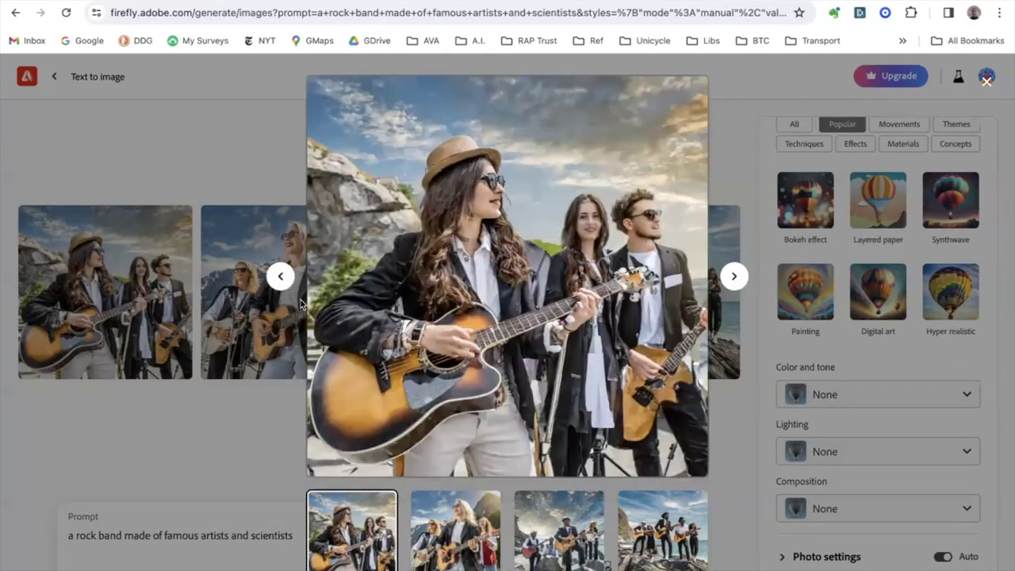
Close the preview, replace the rock band prompt with a group of 6 hyenas wishing a named person a happy birthday, and generate the images.
{"action": "mouse_move", "coordinate": [375, 336]}
{"action": "left_click", "coordinate": [988, 82]}
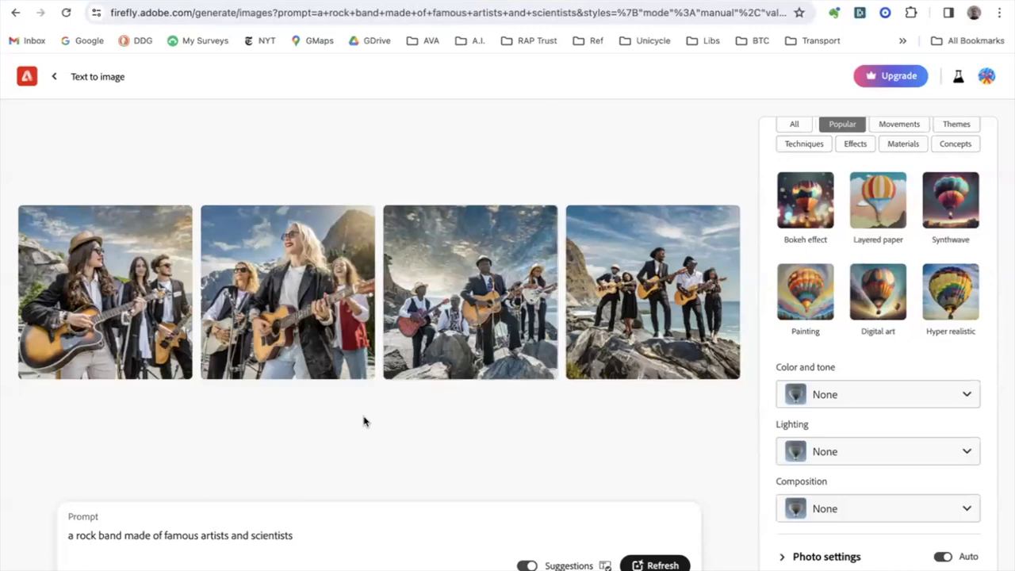
{"action": "left_click", "coordinate": [98, 535]}
{"action": "left_click", "coordinate": [300, 535]}
{"action": "left_click_drag", "start_coordinate": [300, 535], "coordinate": [65, 533]}
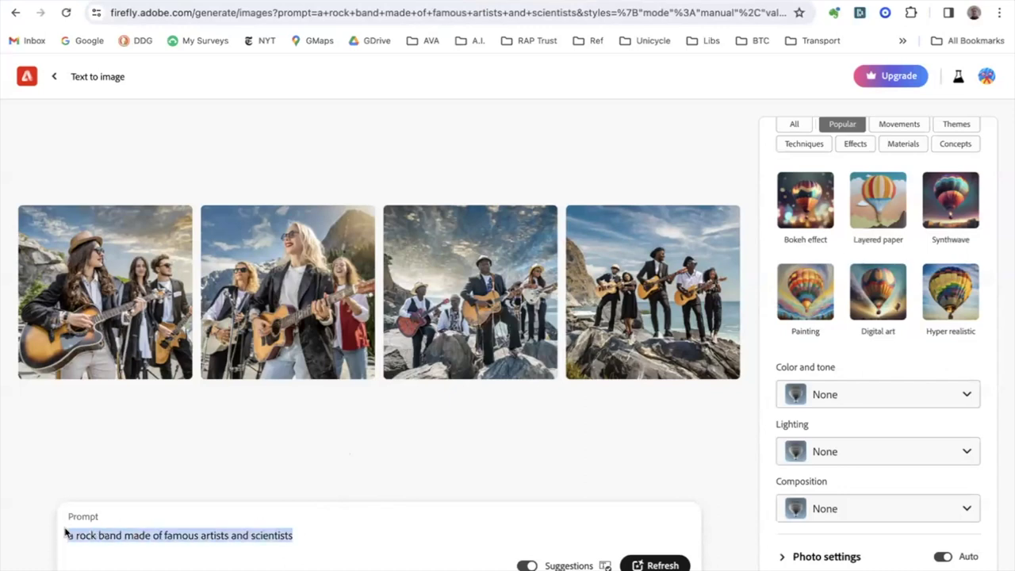
{"action": "type", "text": "a gro"}
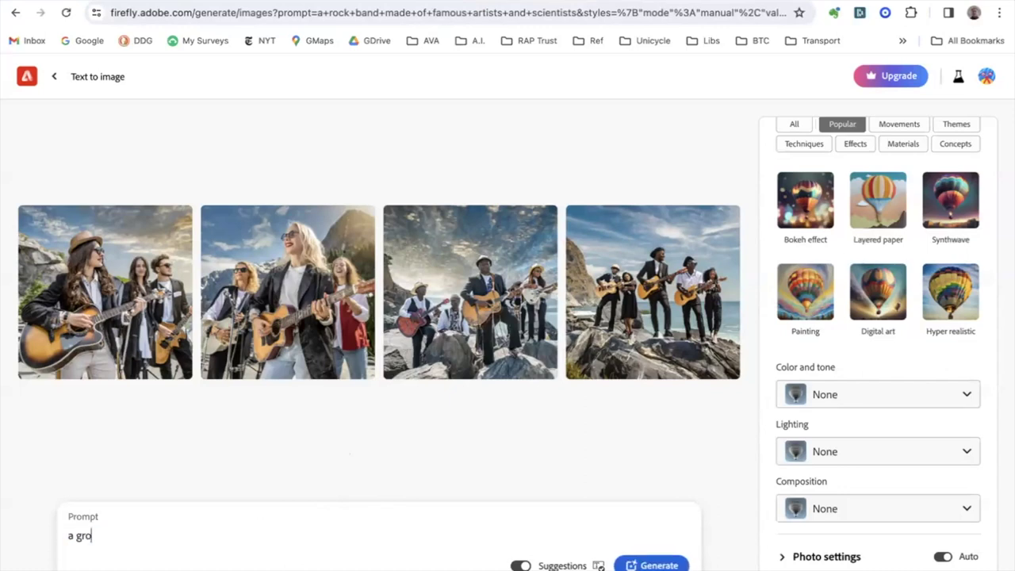
{"action": "type", "text": "up of 6 hyenas wi"}
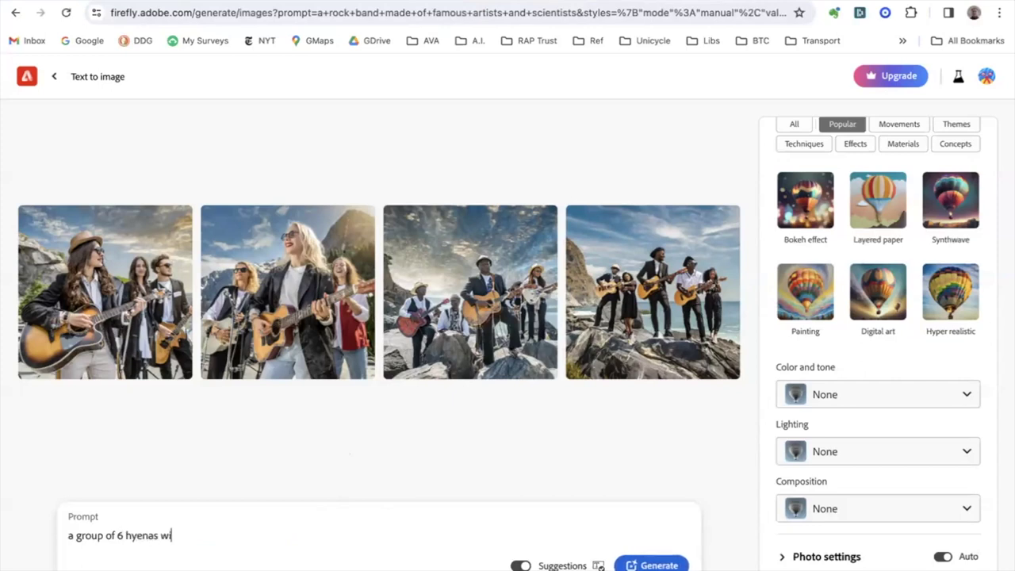
{"action": "type", "text": "shing daphne a happy "}
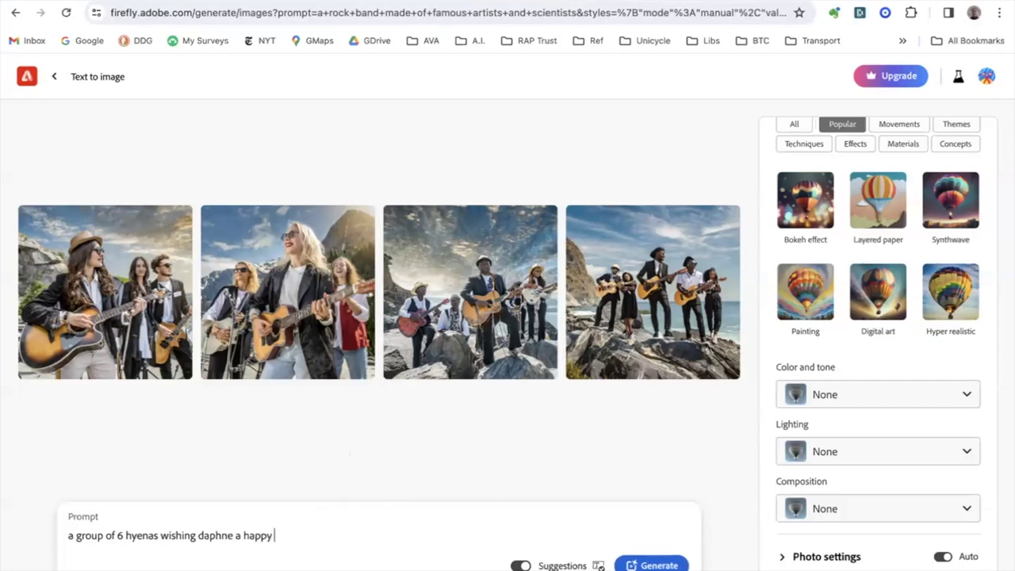
{"action": "type", "text": "birthday"}
{"action": "left_click", "coordinate": [662, 565]}
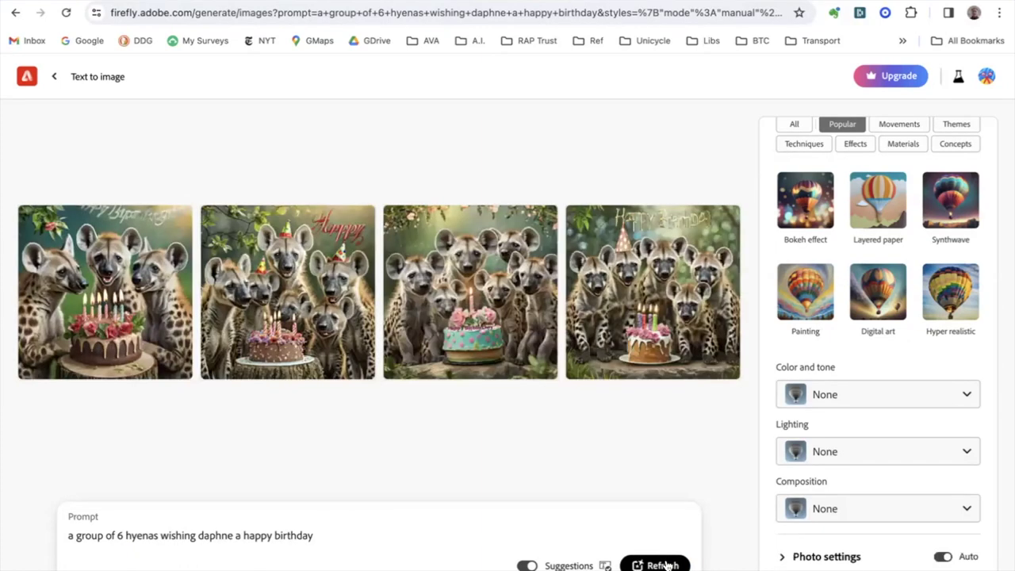
Examine the four hyena birthday images at enlarged size, going forward and back through the set, and close the preview.
{"action": "left_click", "coordinate": [123, 293]}
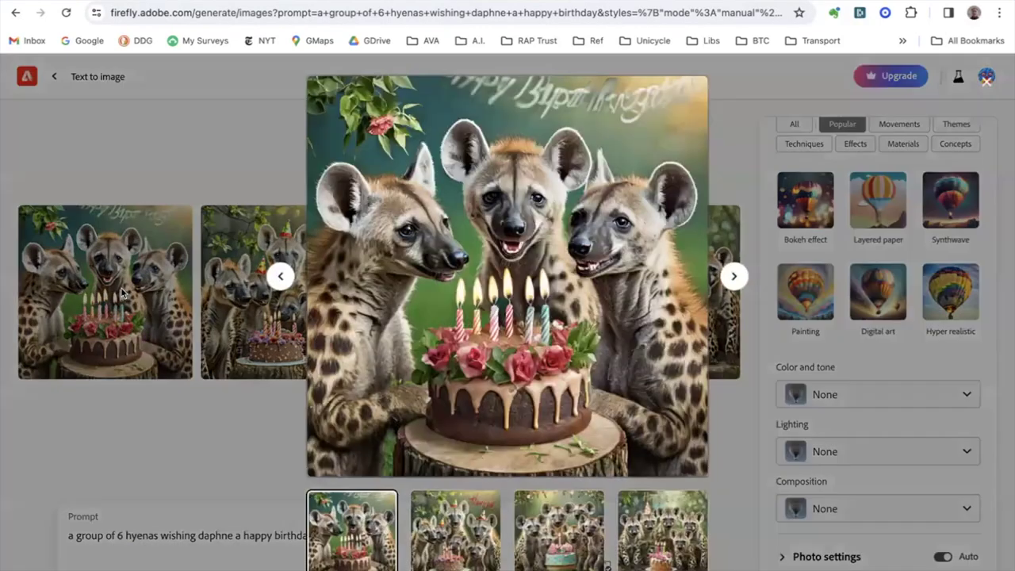
{"action": "left_click", "coordinate": [734, 277]}
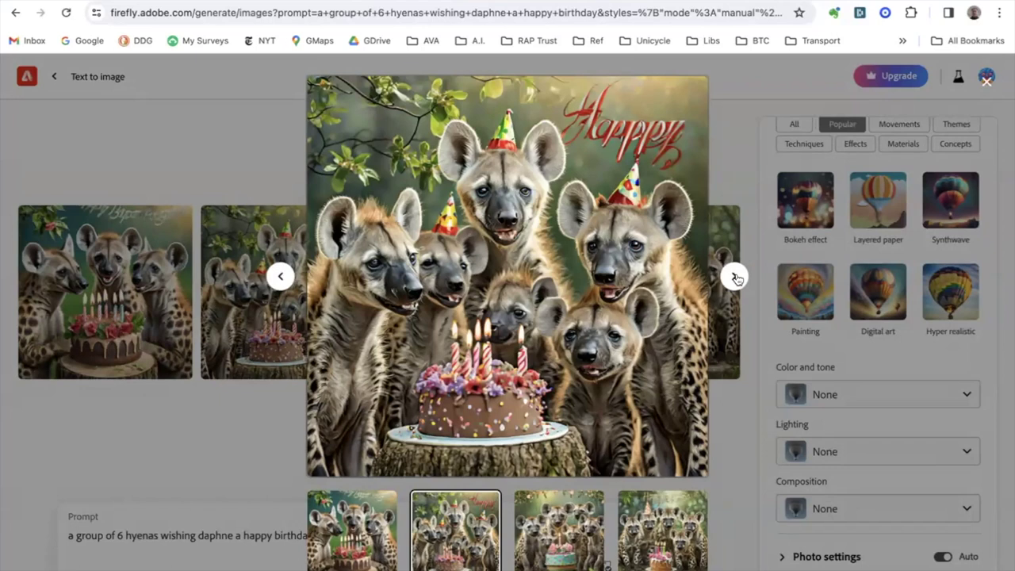
{"action": "left_click", "coordinate": [734, 277]}
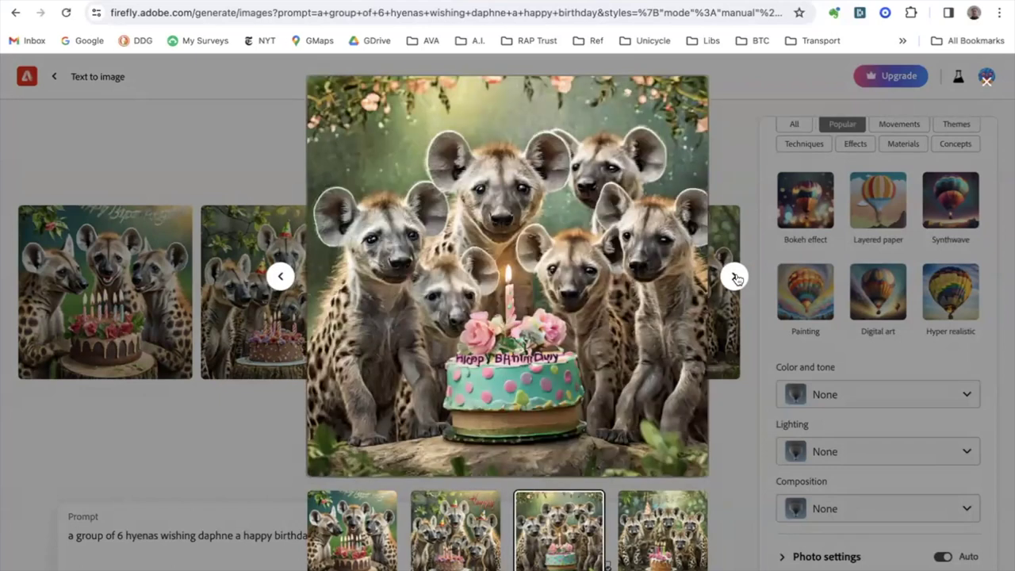
{"action": "left_click", "coordinate": [734, 277]}
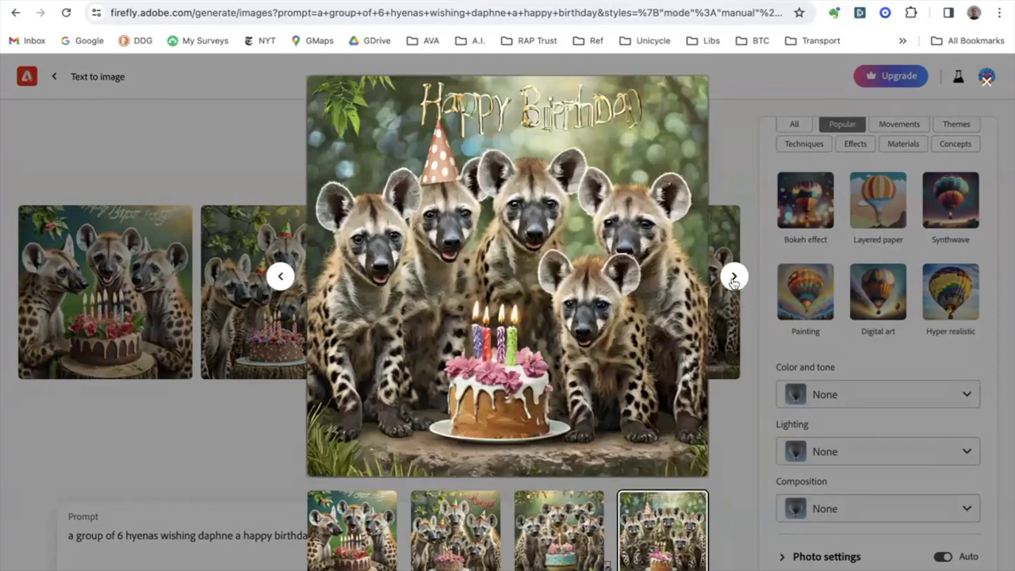
{"action": "left_click", "coordinate": [279, 277]}
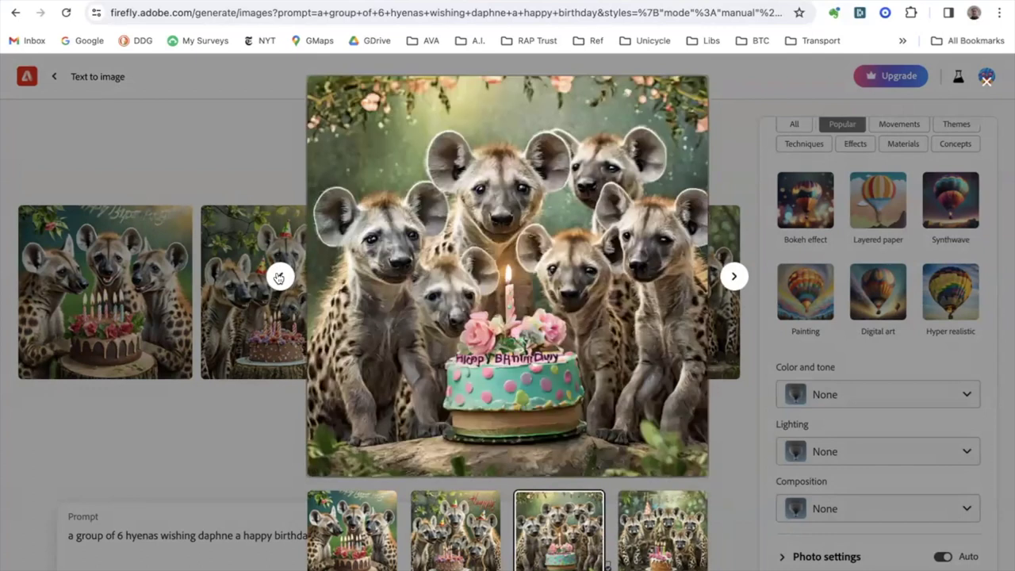
{"action": "left_click", "coordinate": [279, 276]}
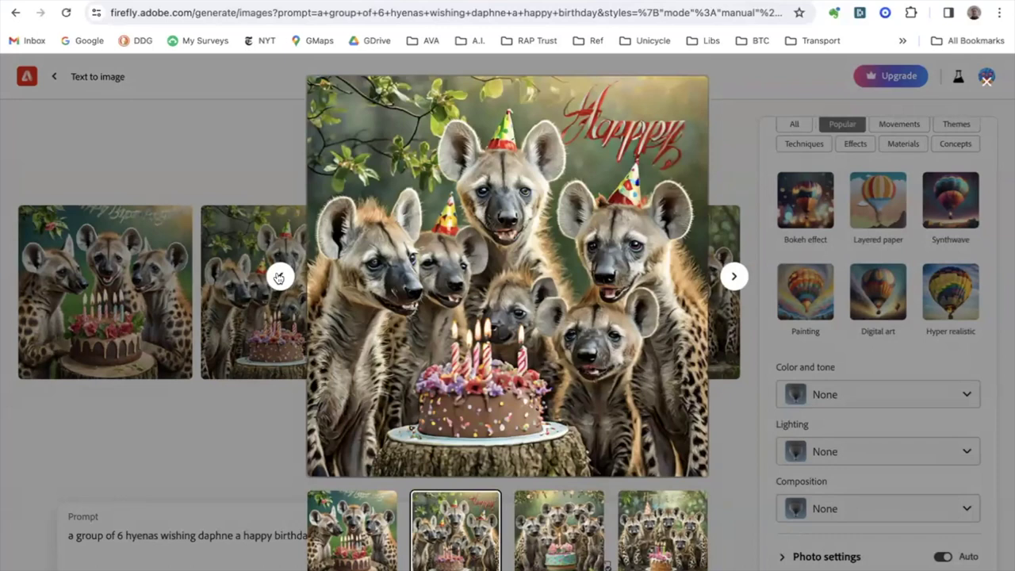
{"action": "left_click", "coordinate": [279, 277]}
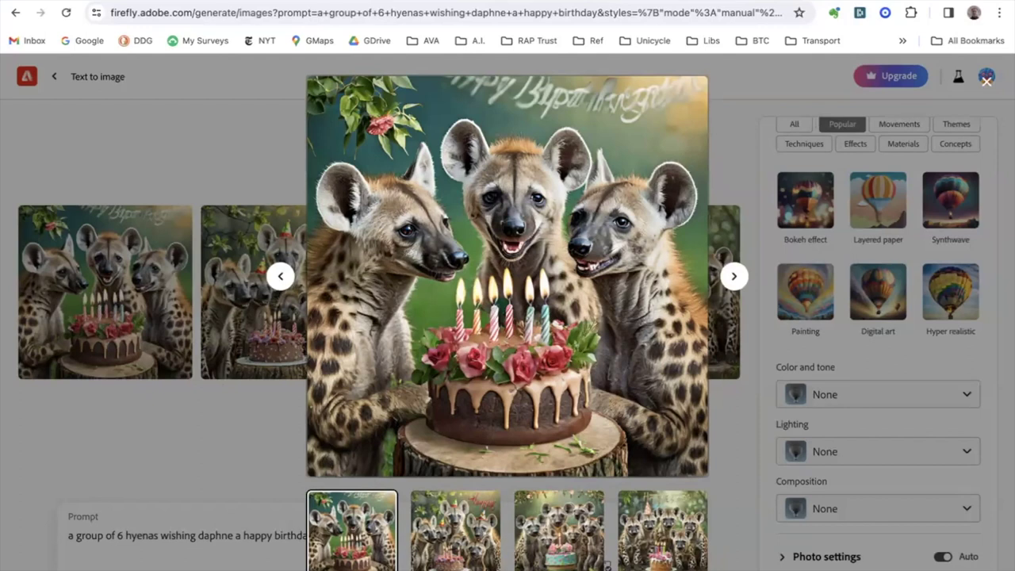
{"action": "left_click", "coordinate": [281, 520]}
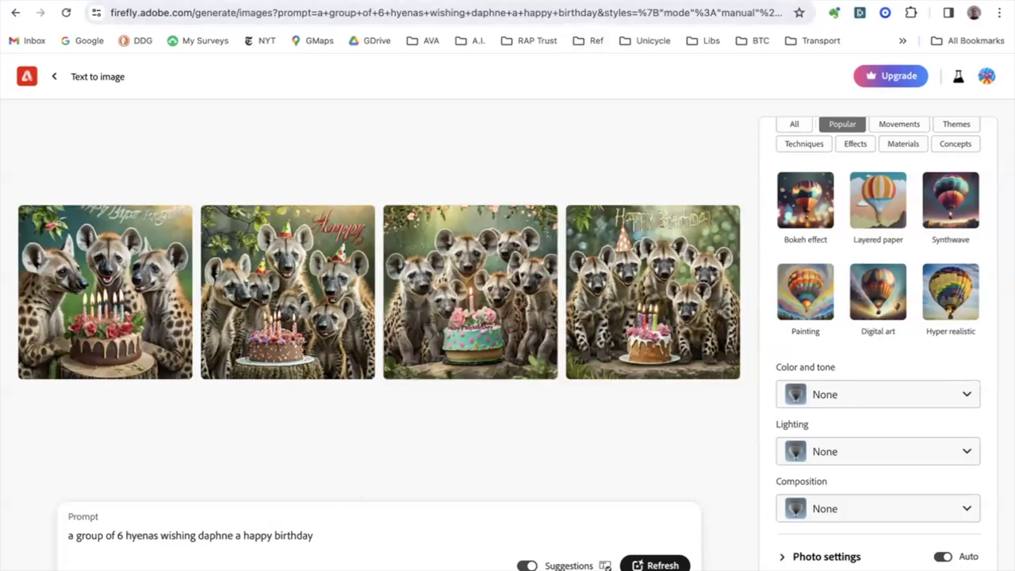
Switch to Bing Image Creator and open the recent creation of hyenas playing baseball against lizards at Oracle Park.
{"action": "key", "text": "ctrl+Tab"}
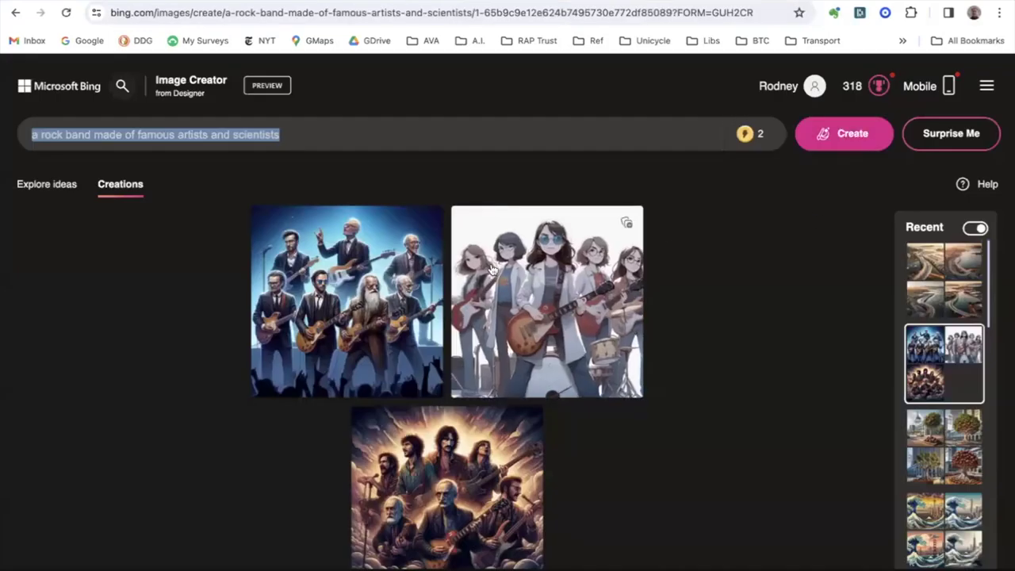
{"action": "left_click", "coordinate": [320, 140]}
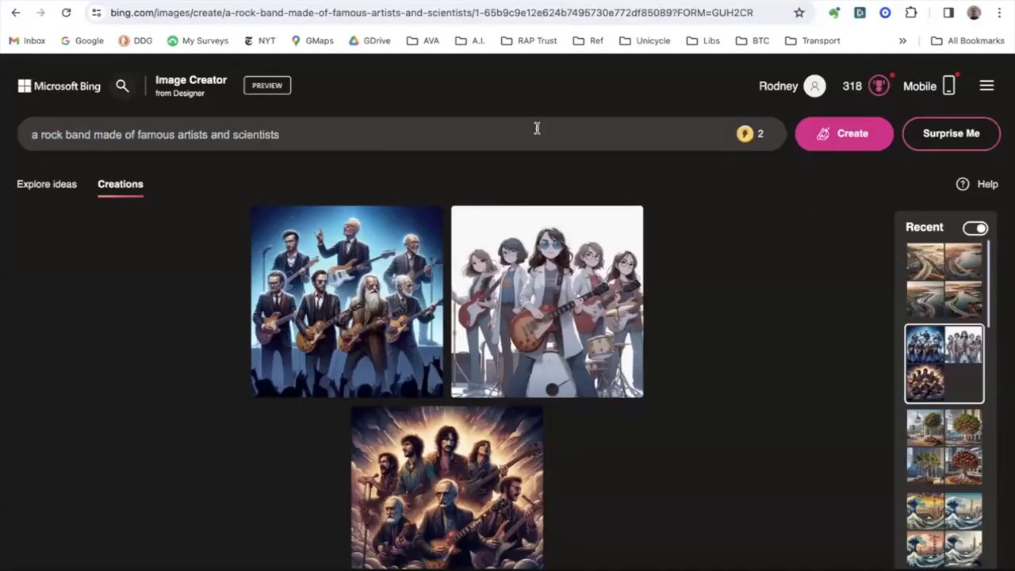
{"action": "scroll", "coordinate": [938, 466], "scroll_direction": "down", "scroll_amount": 4}
{"action": "scroll", "coordinate": [937, 466], "scroll_direction": "down", "scroll_amount": 5}
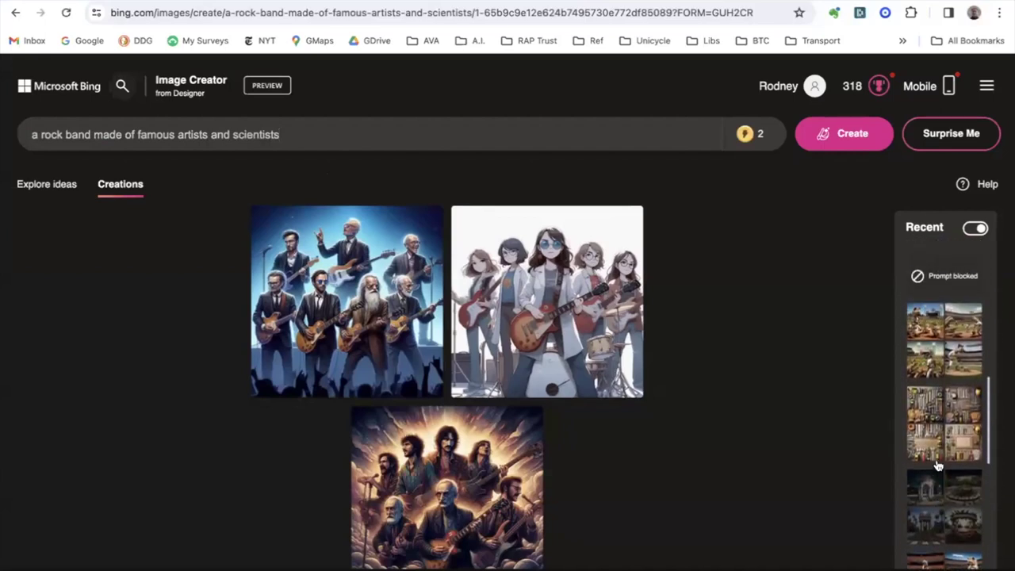
{"action": "left_click", "coordinate": [943, 359]}
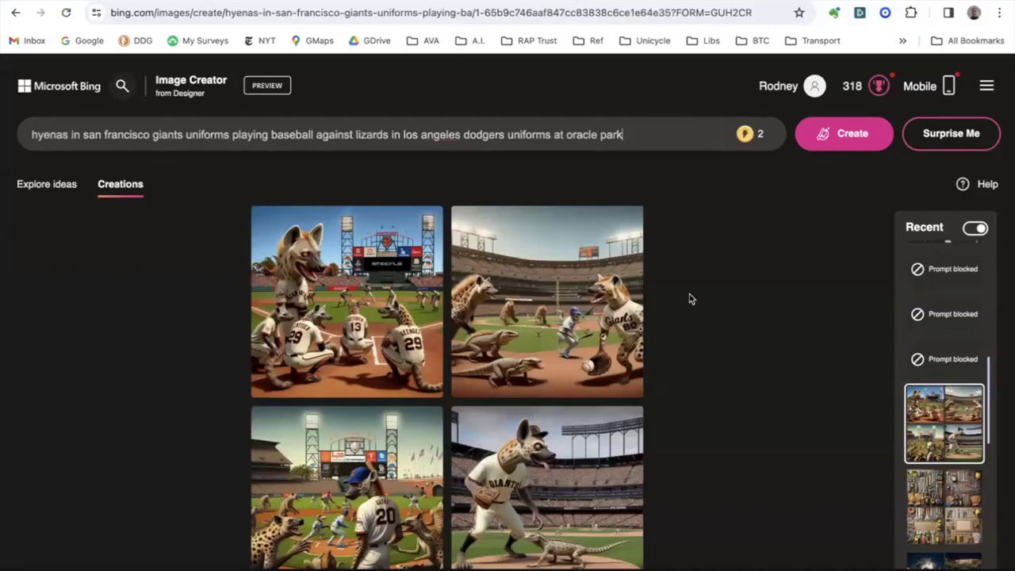
Add "in style of edward munch" to the end of the hyena baseball prompt and create the images.
{"action": "type", "text": "in style of edw"}
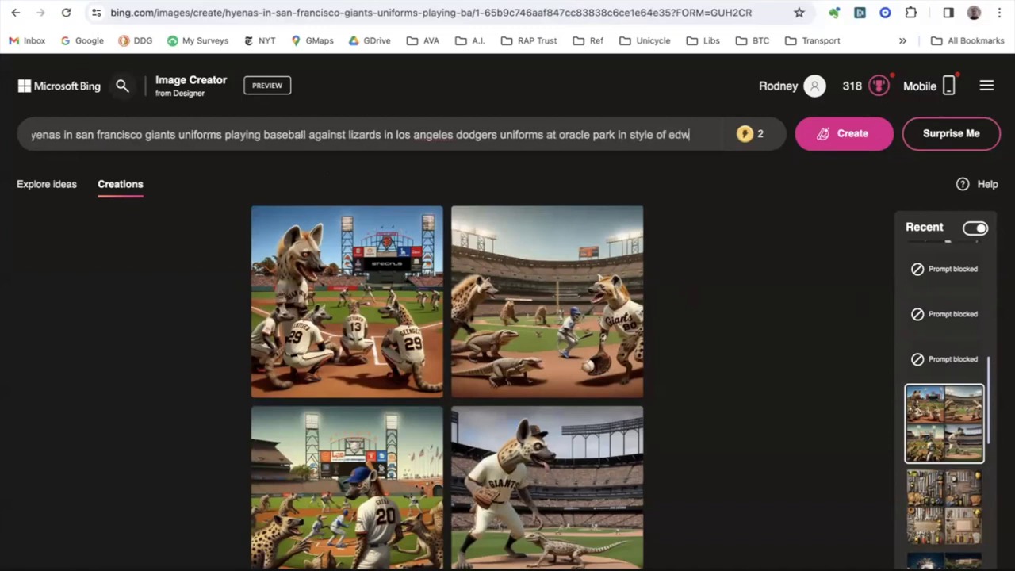
{"action": "type", "text": "ard munch"}
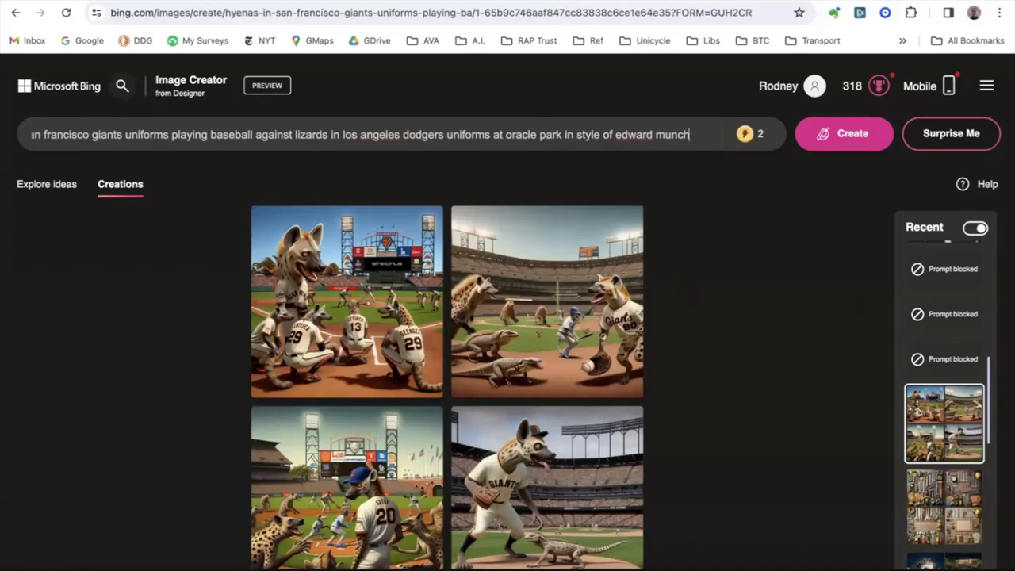
{"action": "left_click", "coordinate": [850, 133]}
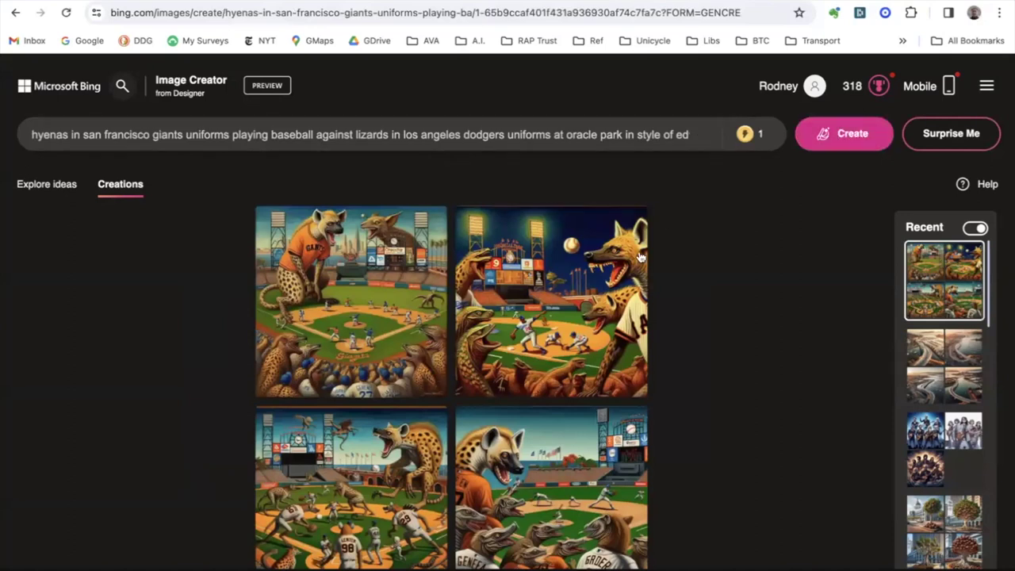
Examine the four Edward Munch style baseball images one by one at enlarged size and close the viewer.
{"action": "left_click", "coordinate": [377, 299]}
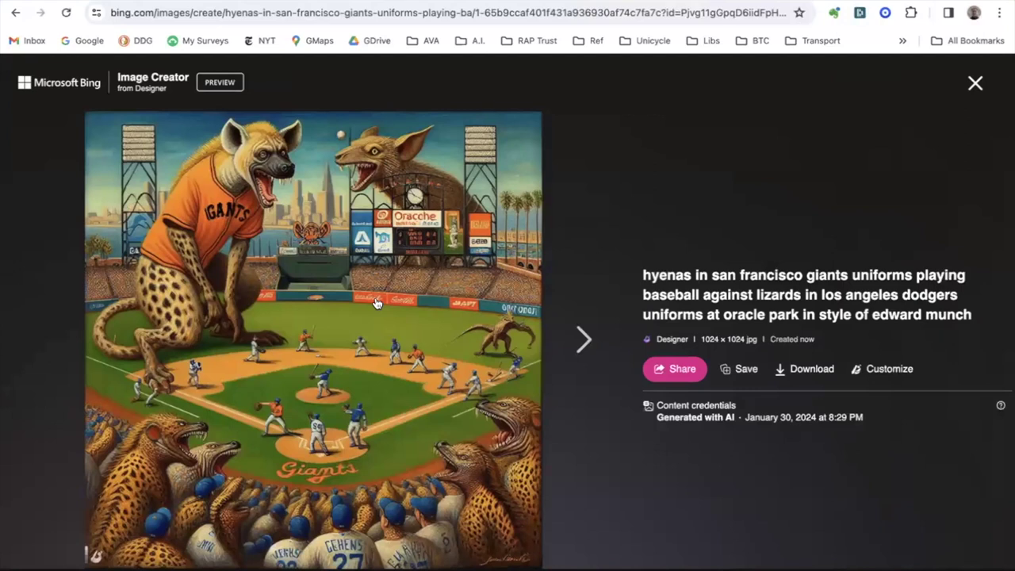
{"action": "key", "text": "Right"}
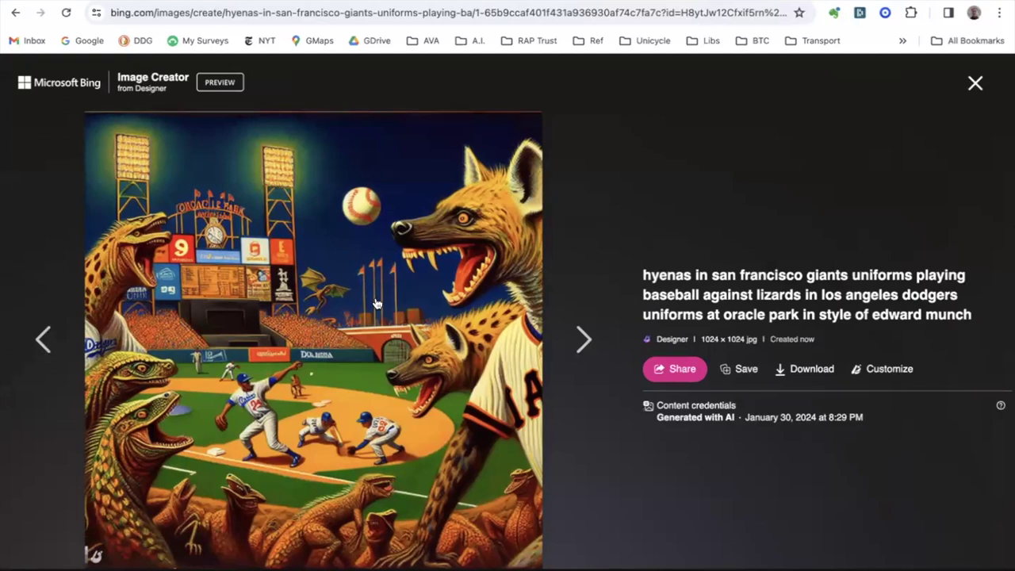
{"action": "key", "text": "Right"}
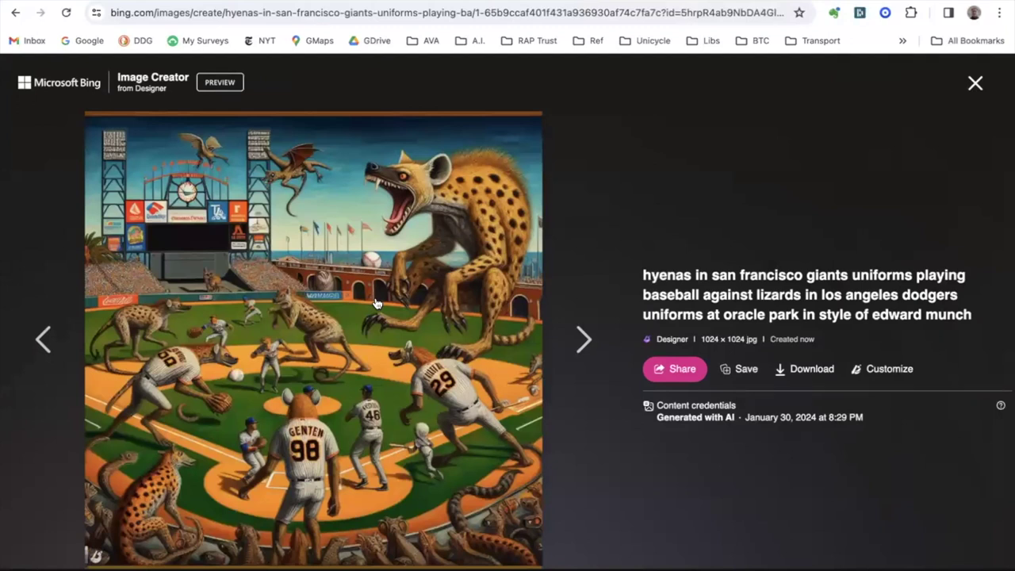
{"action": "key", "text": "Right"}
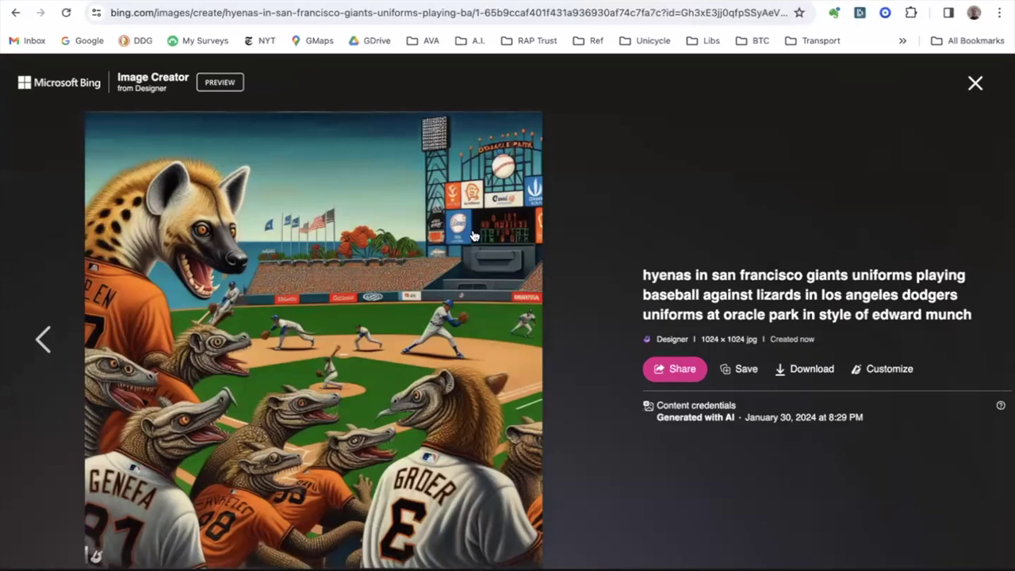
{"action": "left_click", "coordinate": [975, 84]}
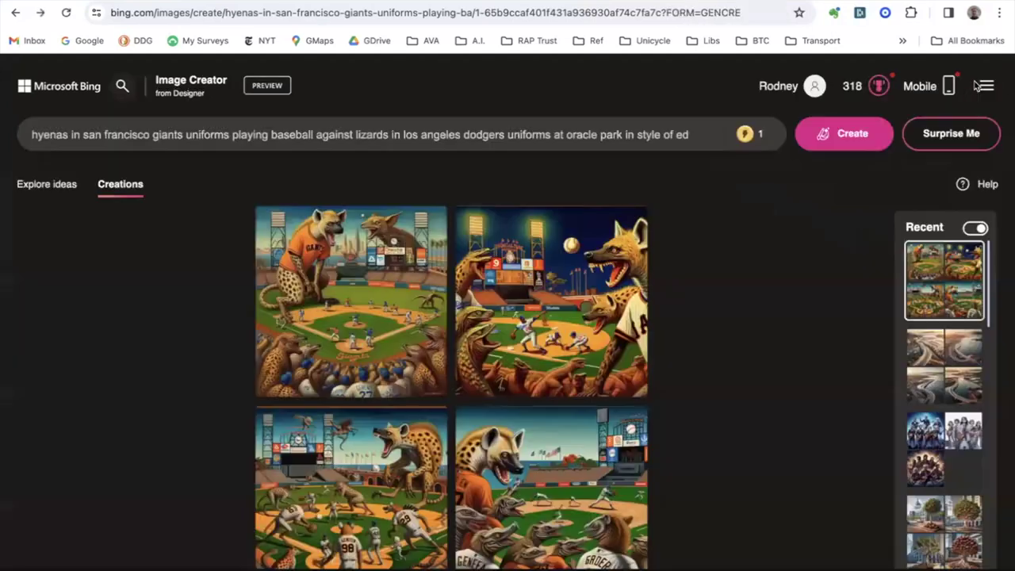
Replace "edward munch" with "da vinci" at the end of the baseball prompt and create the images.
{"action": "left_click", "coordinate": [676, 135]}
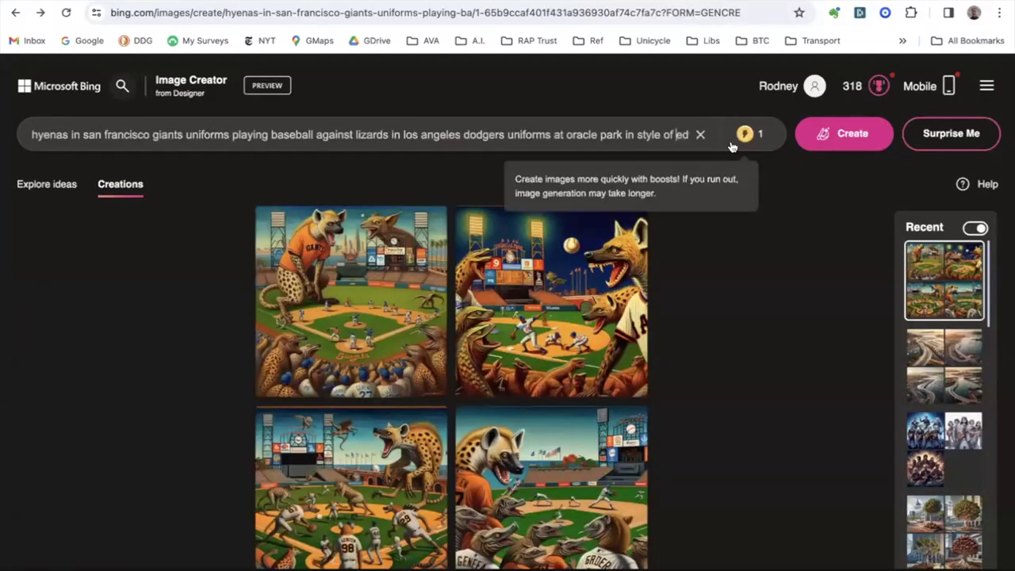
{"action": "key", "text": "shift+End"}
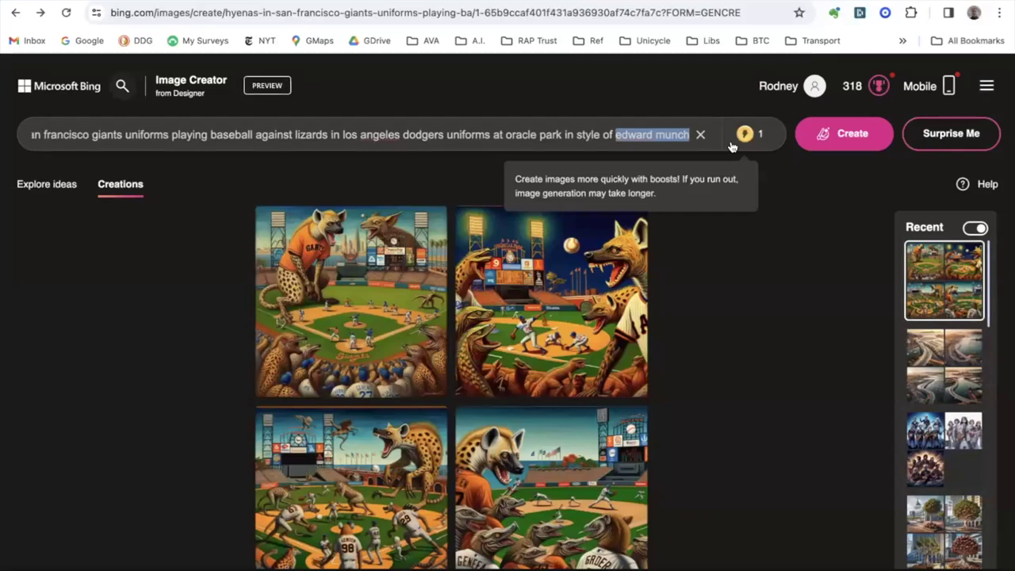
{"action": "type", "text": "da vinc"}
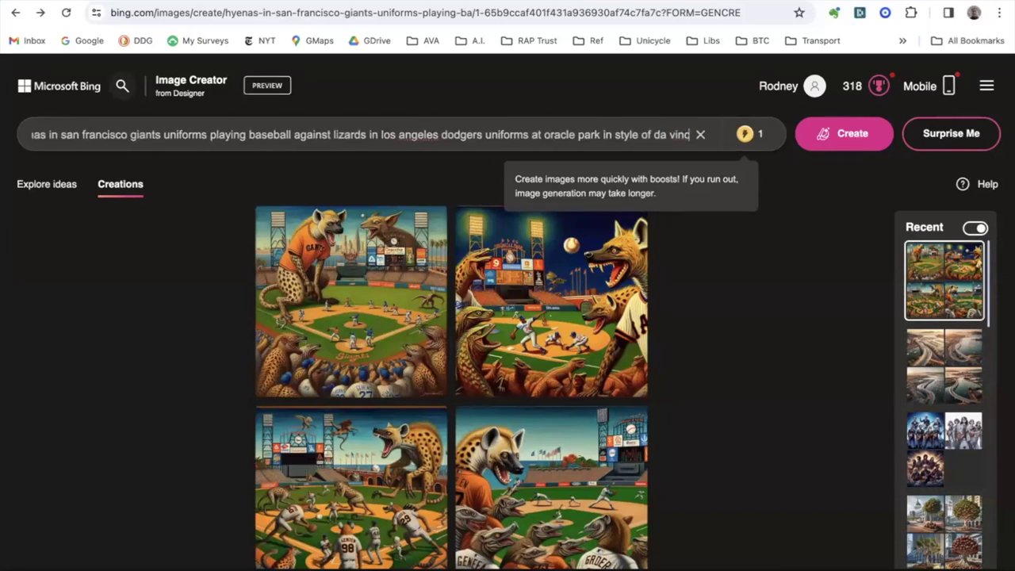
{"action": "type", "text": "i"}
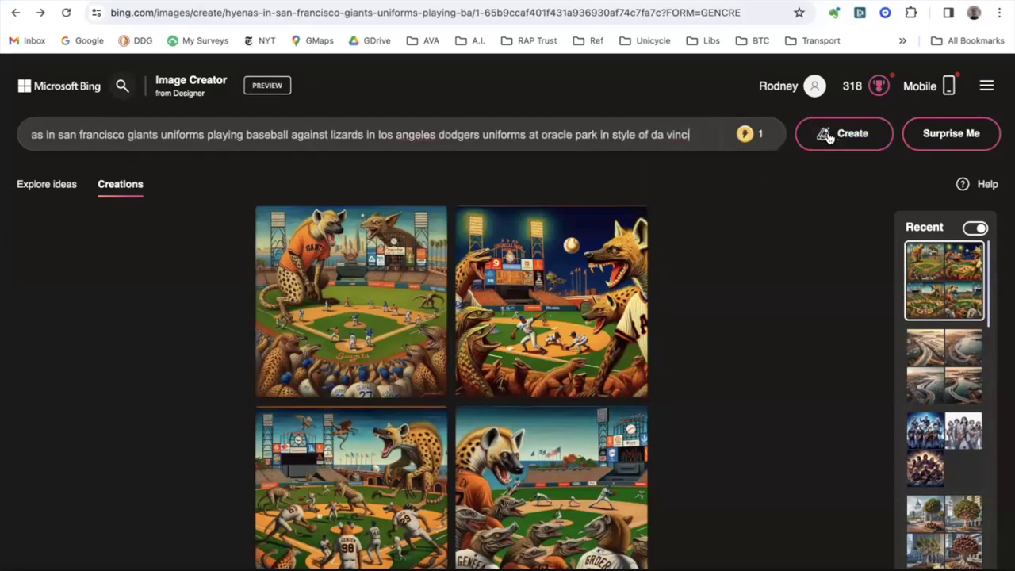
{"action": "left_click", "coordinate": [828, 133]}
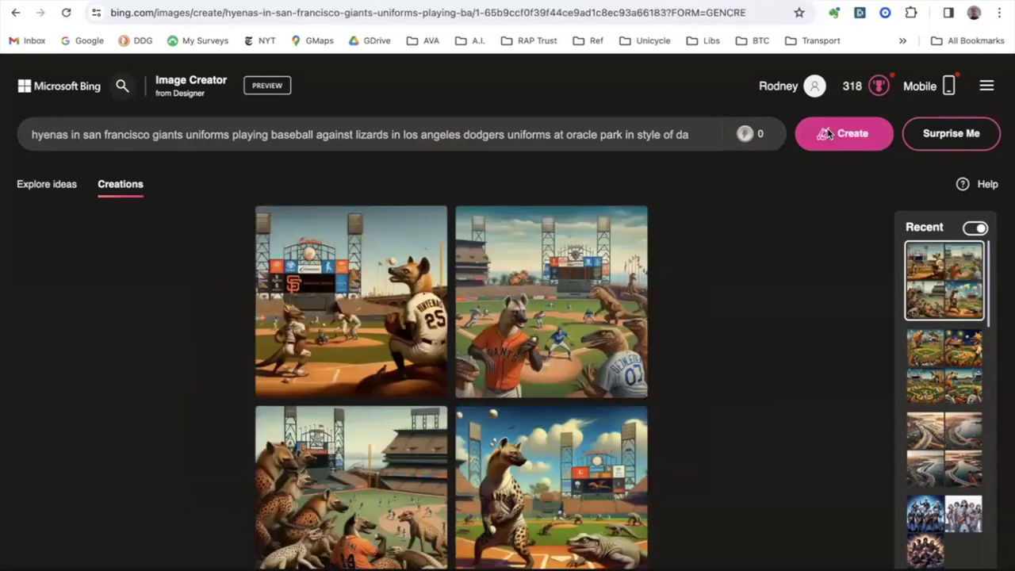
Examine the four da Vinci style baseball images one by one at enlarged size and close the viewer.
{"action": "left_click", "coordinate": [374, 318]}
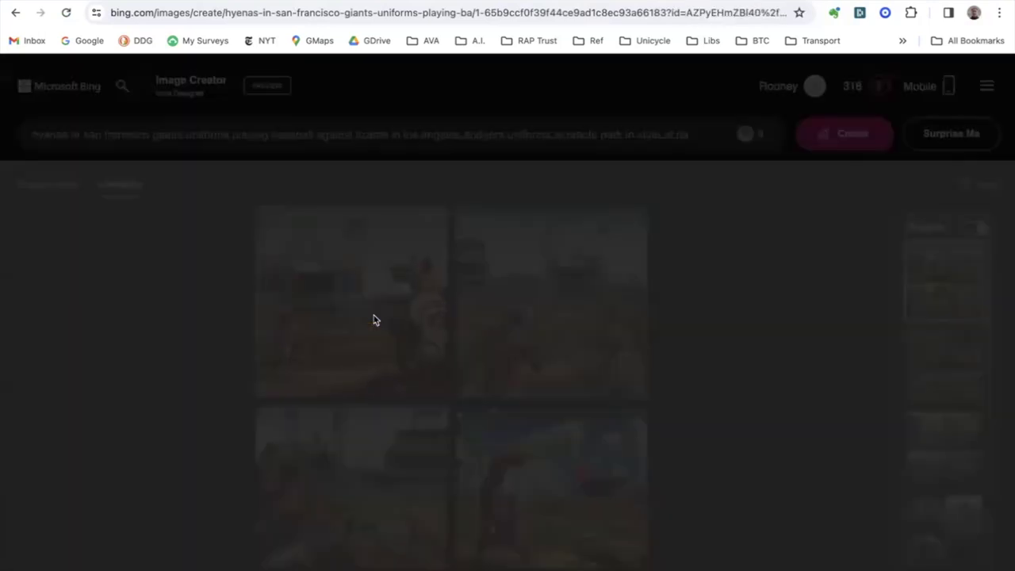
{"action": "key", "text": "Right"}
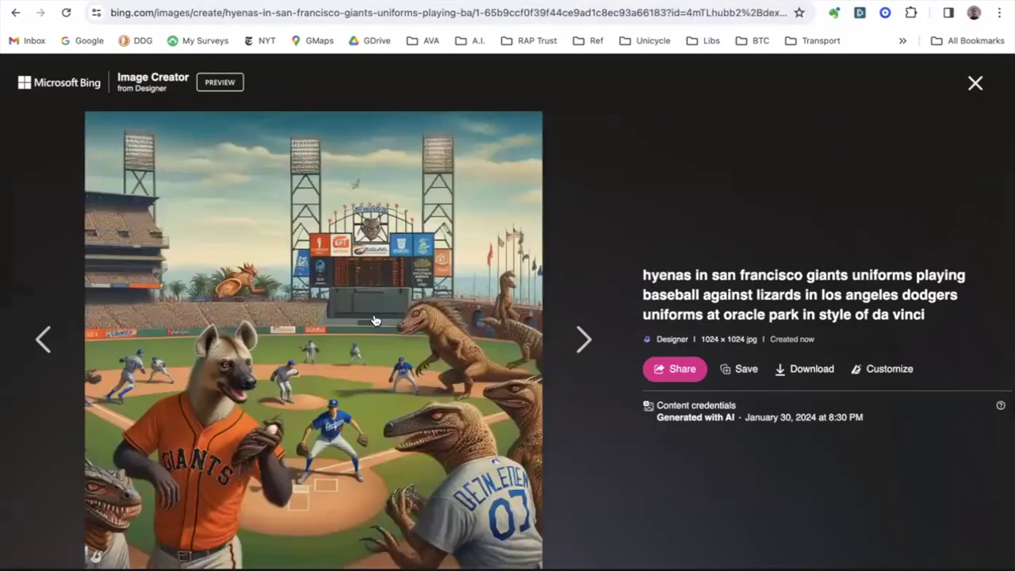
{"action": "key", "text": "Right"}
{"action": "key", "text": "Left"}
{"action": "key", "text": "Right"}
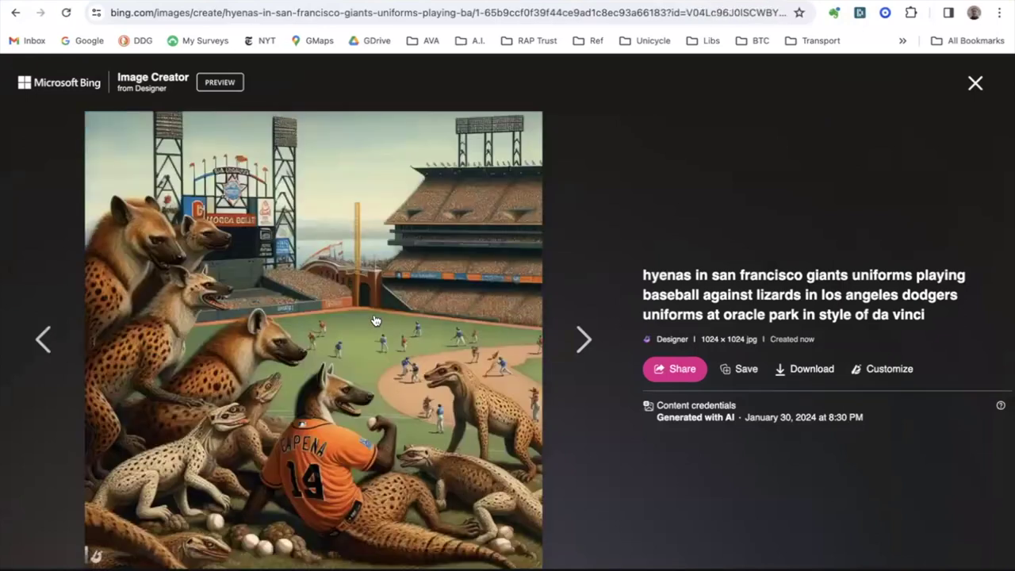
{"action": "key", "text": "Right"}
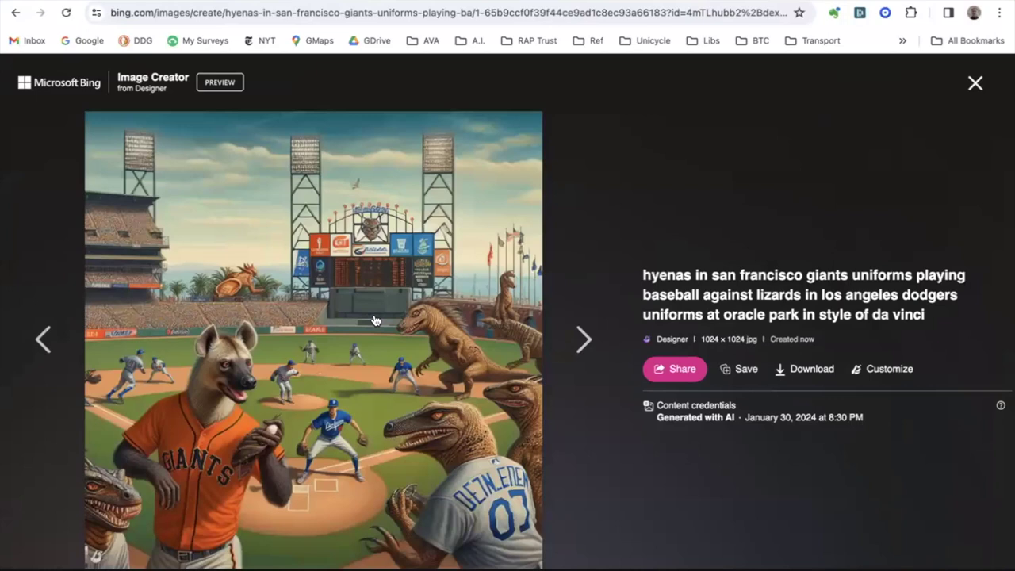
{"action": "key", "text": "Right"}
{"action": "key", "text": "Right"}
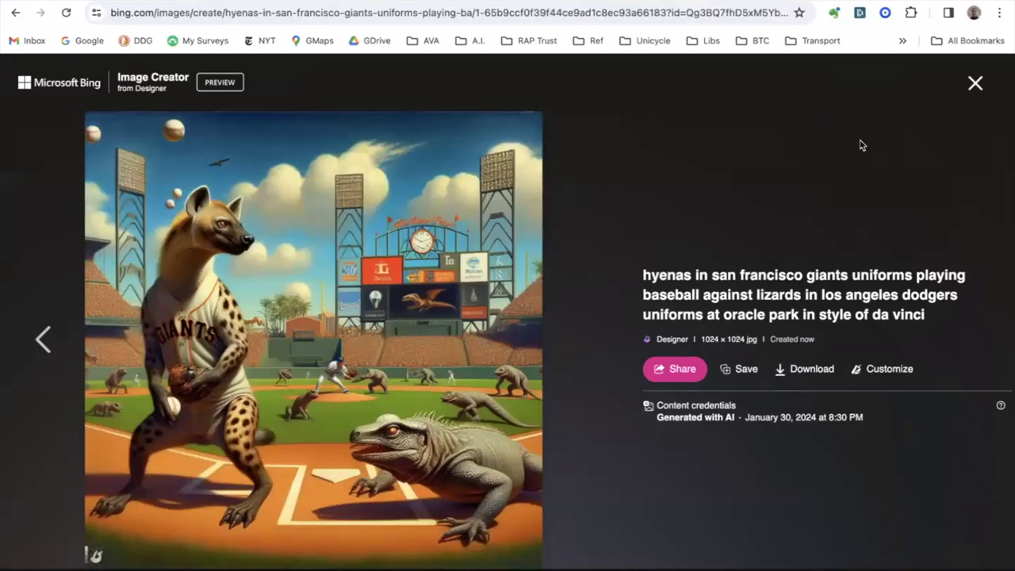
{"action": "left_click", "coordinate": [974, 83]}
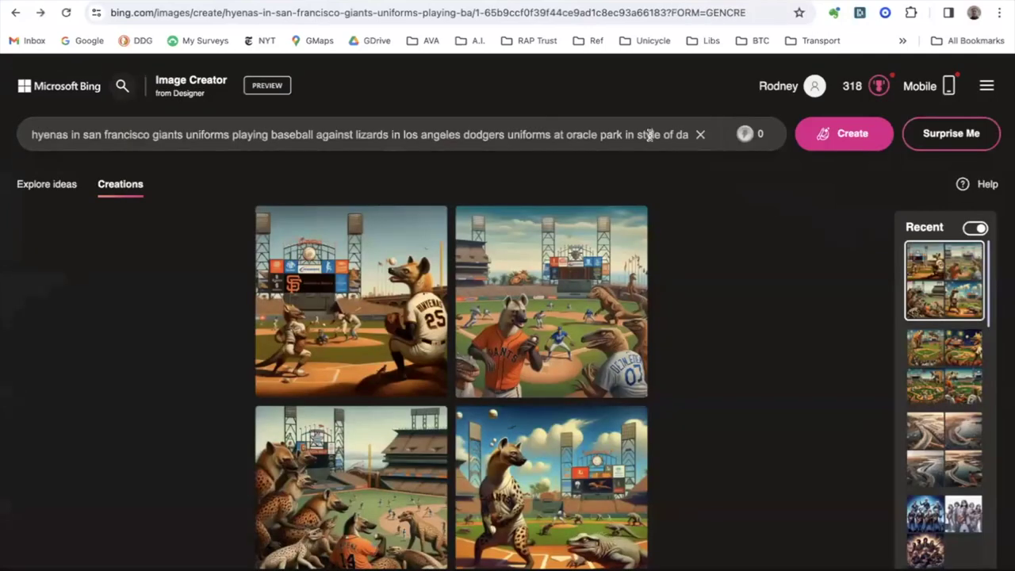
Replace "da vinci" with "picasso" at the end of the baseball prompt and create the images.
{"action": "type", "text": "vinc"}
{"action": "key", "text": "BackSpace"}
{"action": "key", "text": "BackSpace"}
{"action": "key", "text": "BackSpace"}
{"action": "key", "text": "BackSpace"}
{"action": "key", "text": "BackSpace"}
{"action": "key", "text": "BackSpace"}
{"action": "key", "text": "BackSpace"}
{"action": "key", "text": "BackSpace"}
{"action": "type", "text": "picasso"}
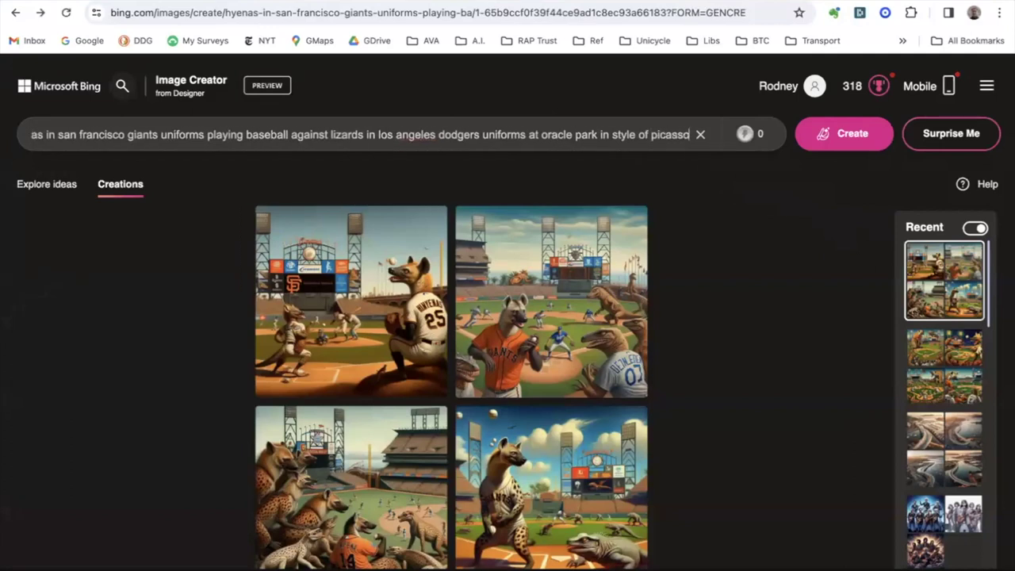
{"action": "left_click", "coordinate": [825, 143]}
{"action": "left_click", "coordinate": [829, 139]}
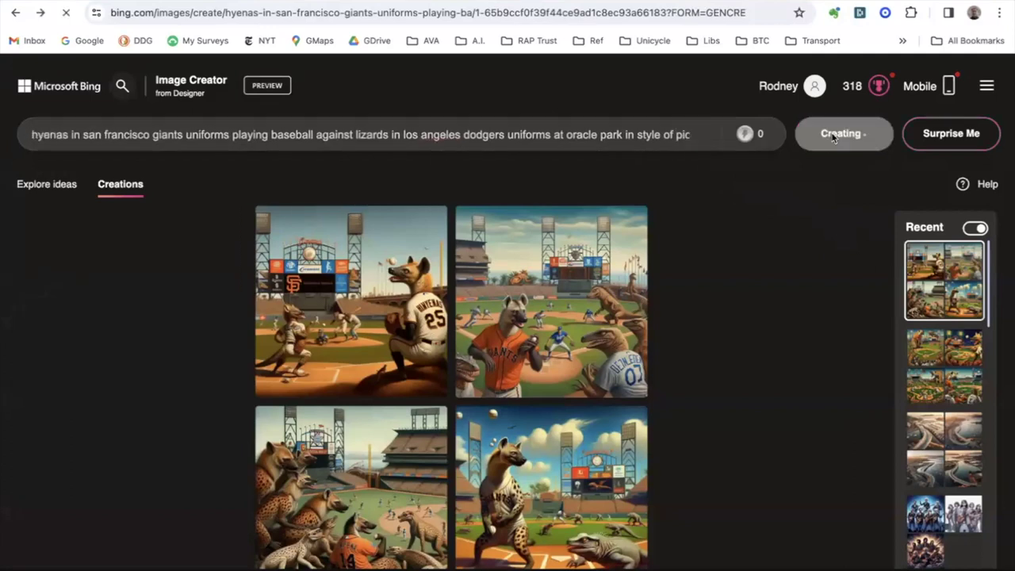
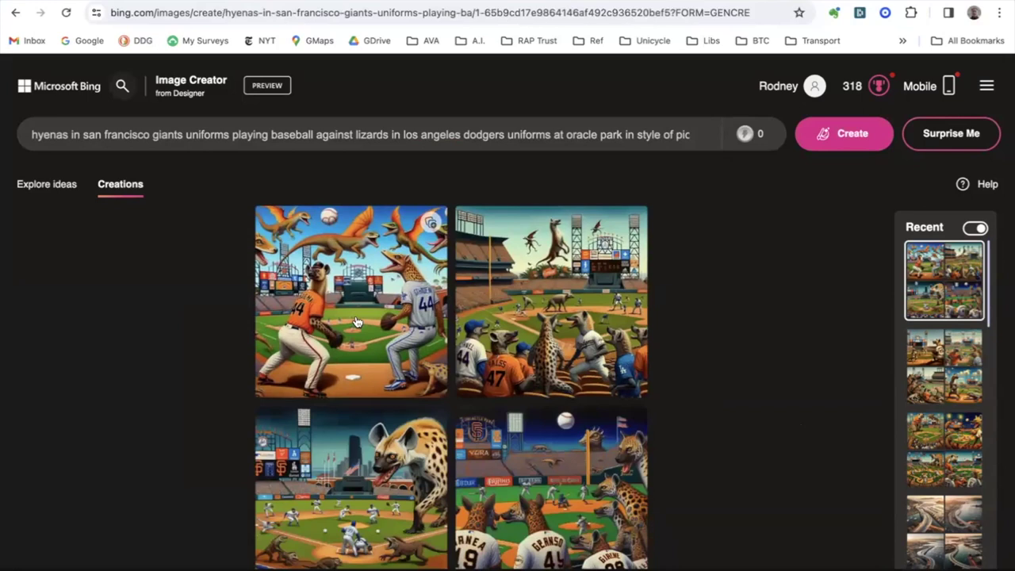
Examine the four Picasso style baseball images one by one at enlarged size and close the viewer.
{"action": "left_click", "coordinate": [356, 321]}
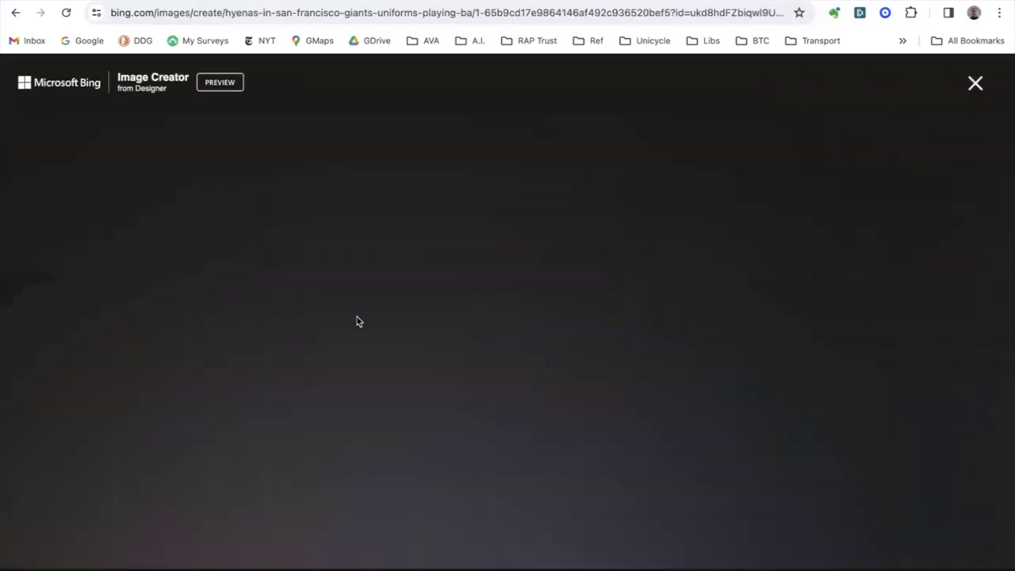
{"action": "key", "text": "Right"}
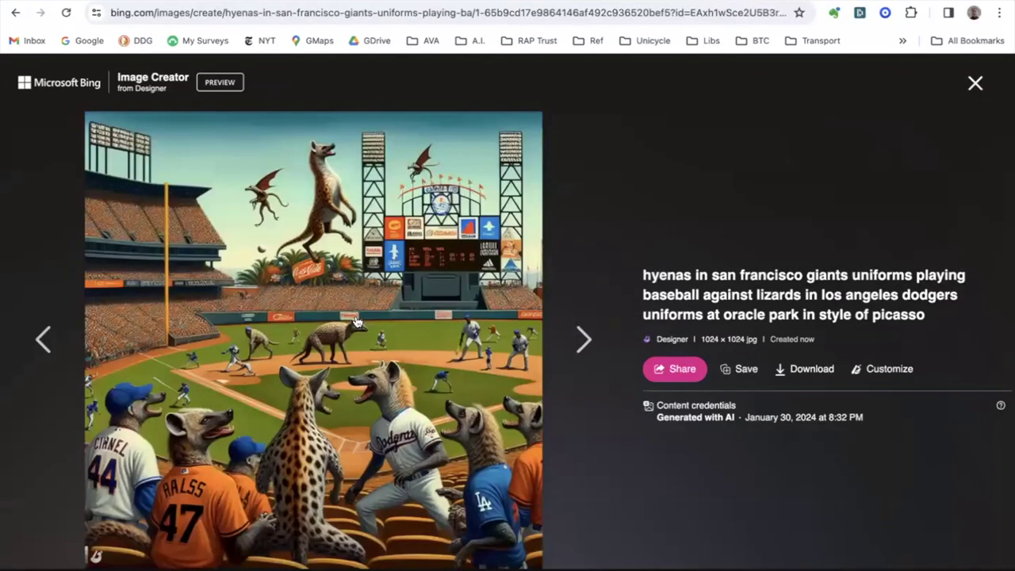
{"action": "key", "text": "Right"}
{"action": "key", "text": "Right"}
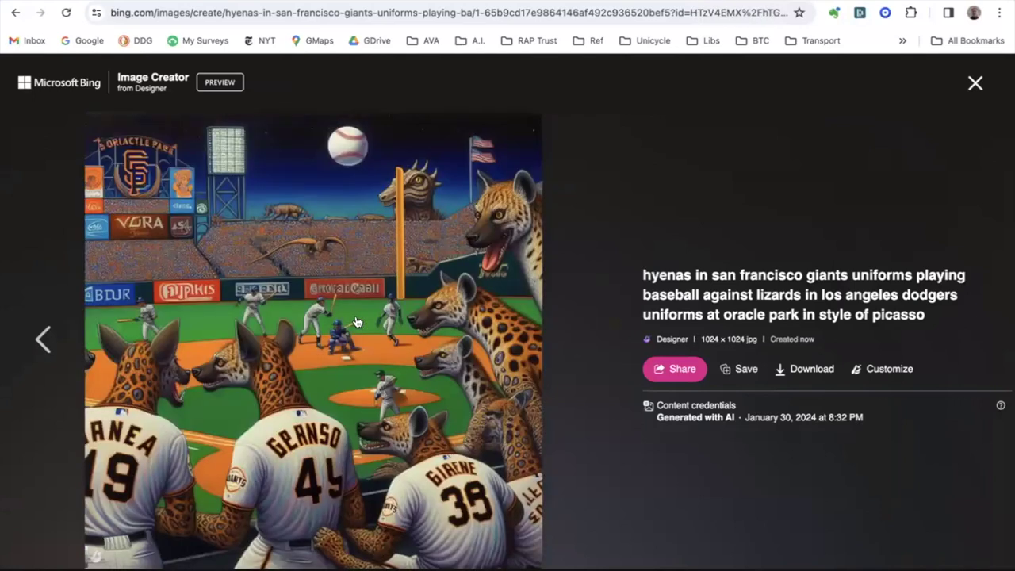
{"action": "key", "text": "Left"}
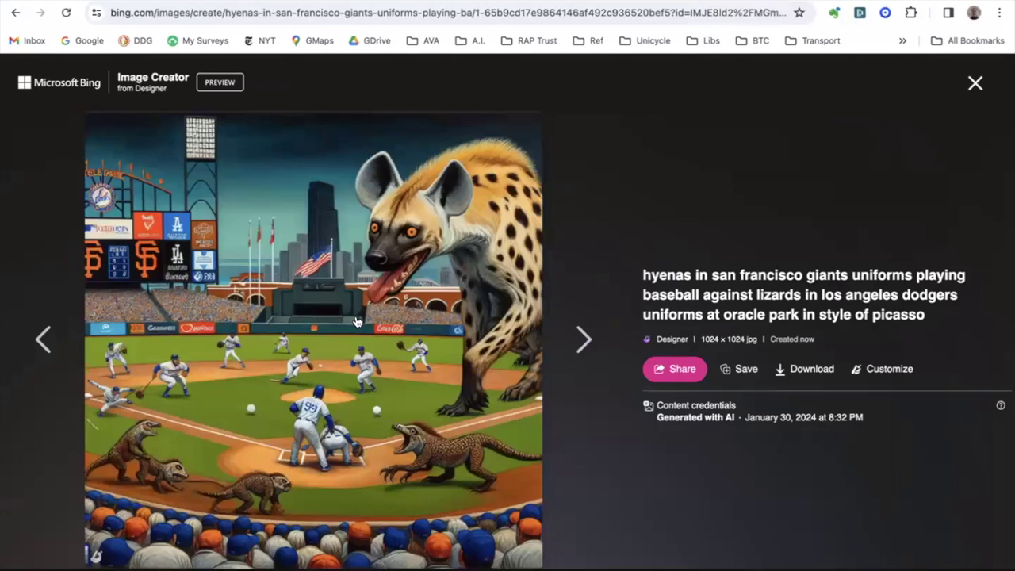
{"action": "key", "text": "Left"}
{"action": "key", "text": "Left"}
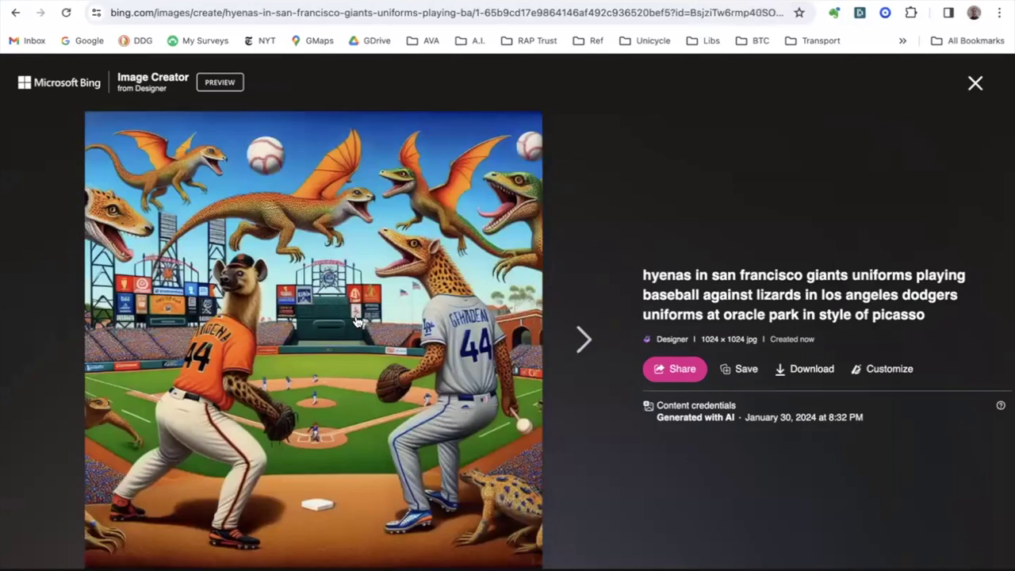
{"action": "left_click", "coordinate": [974, 84]}
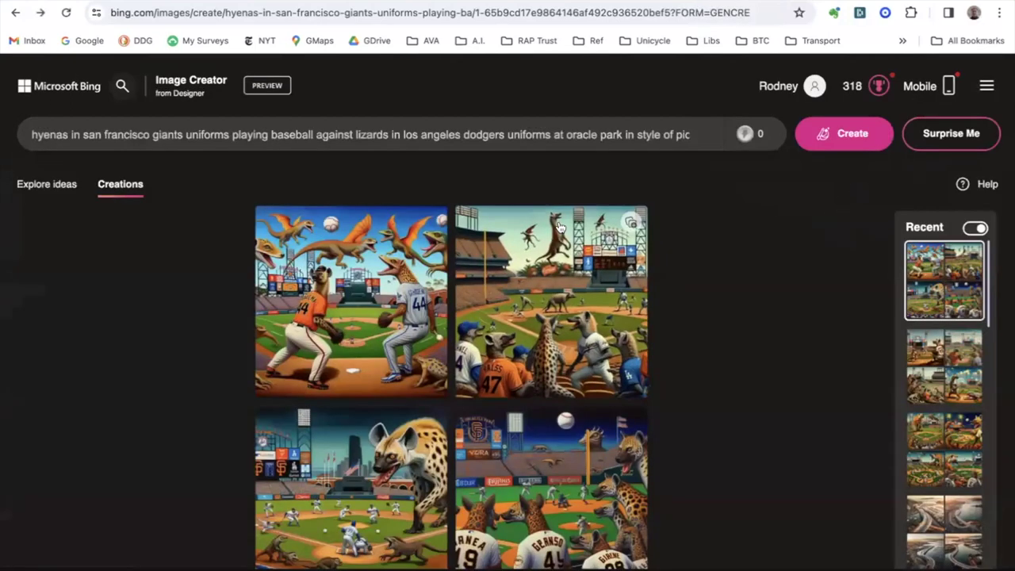
Clear the whole hyena baseball prompt so the prompt box is empty.
{"action": "left_click", "coordinate": [584, 136]}
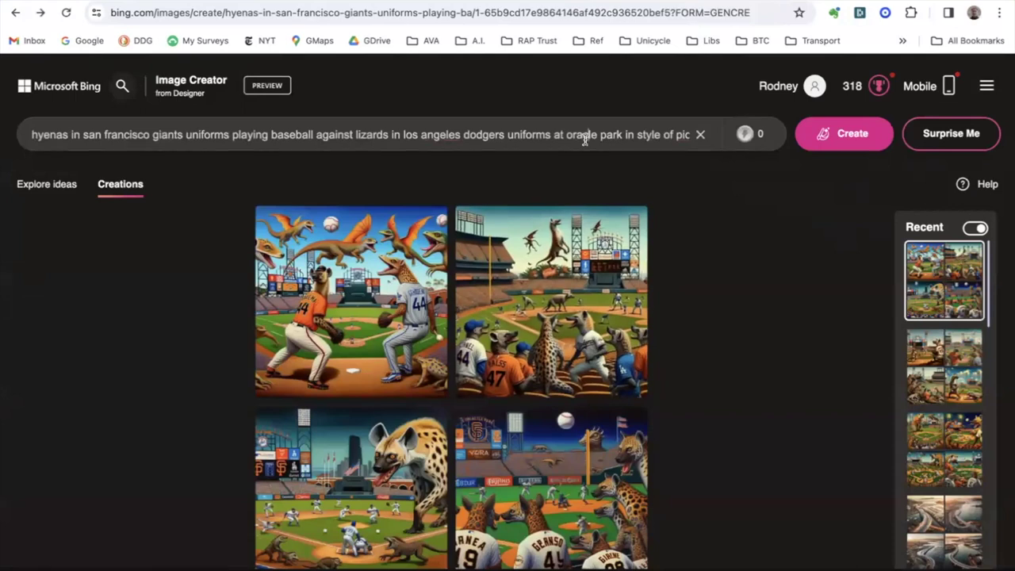
{"action": "triple_click", "coordinate": [584, 136]}
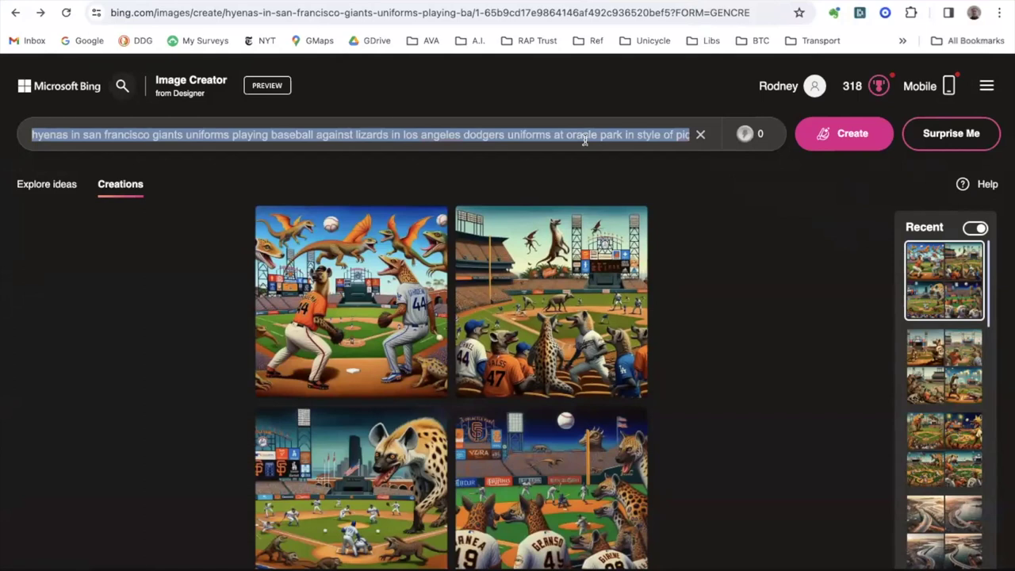
{"action": "type", "text": "a moj"}
{"action": "key", "text": "BackSpace"}
{"action": "key", "text": "BackSpace"}
{"action": "key", "text": "BackSpace"}
{"action": "key", "text": "BackSpace"}
{"action": "key", "text": "BackSpace"}
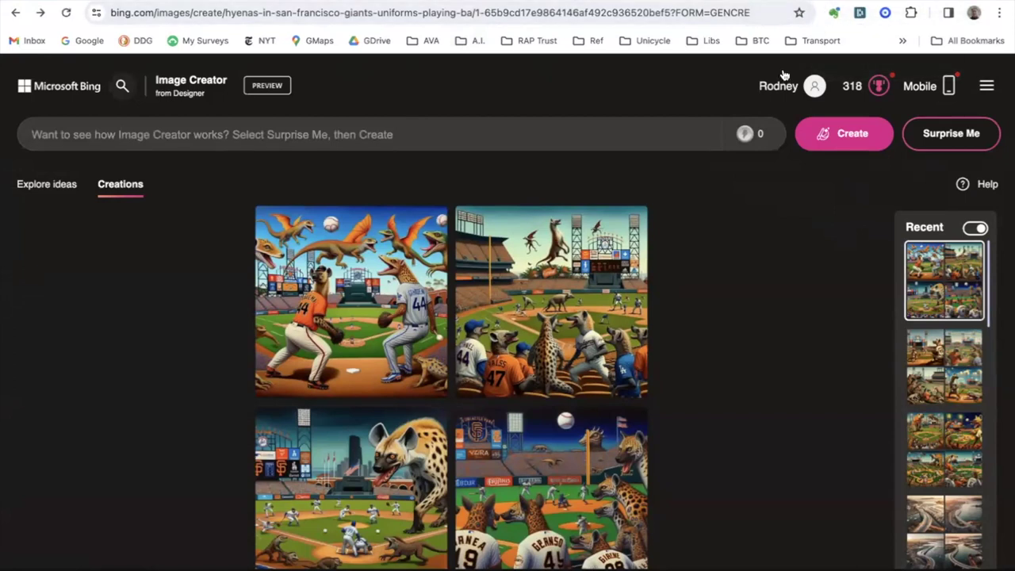
Look through the list of recent creations down to the blocked prompts.
{"action": "scroll", "coordinate": [947, 356], "scroll_direction": "down", "scroll_amount": 5}
{"action": "scroll", "coordinate": [956, 374], "scroll_direction": "down", "scroll_amount": 2}
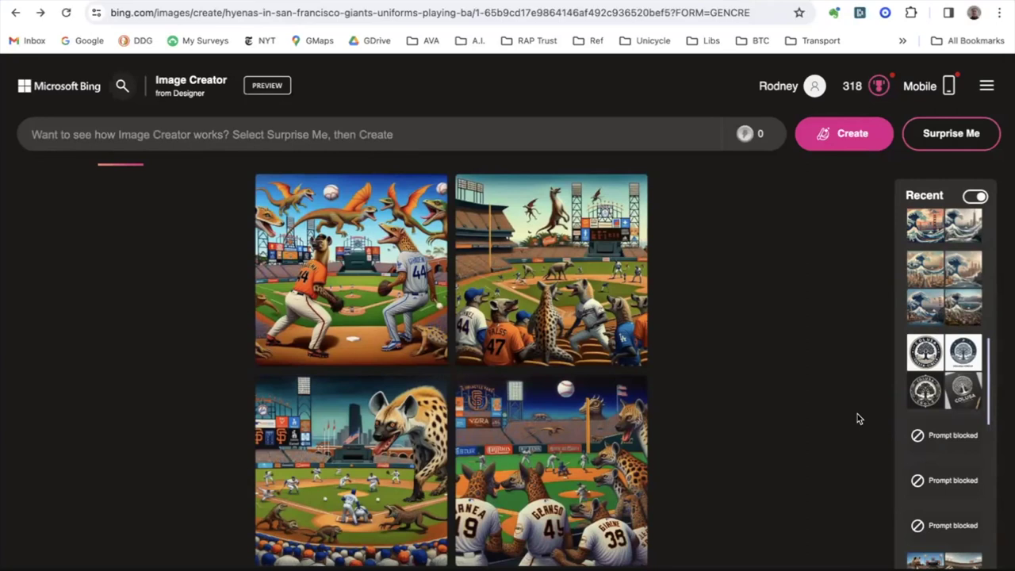
{"action": "scroll", "coordinate": [939, 434], "scroll_direction": "down", "scroll_amount": 1}
{"action": "scroll", "coordinate": [939, 435], "scroll_direction": "down", "scroll_amount": 1}
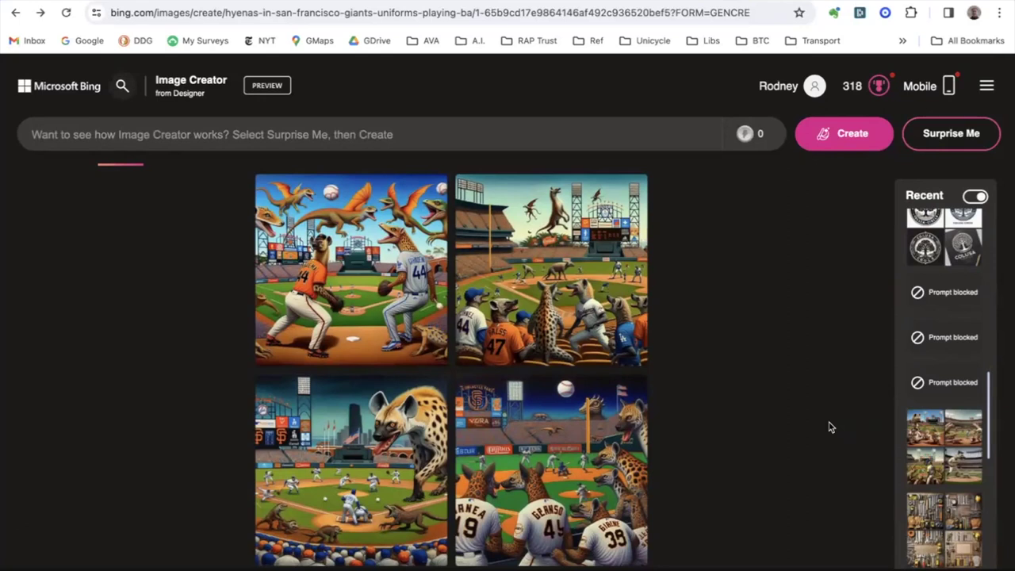
{"action": "scroll", "coordinate": [828, 427], "scroll_direction": "up", "scroll_amount": 1}
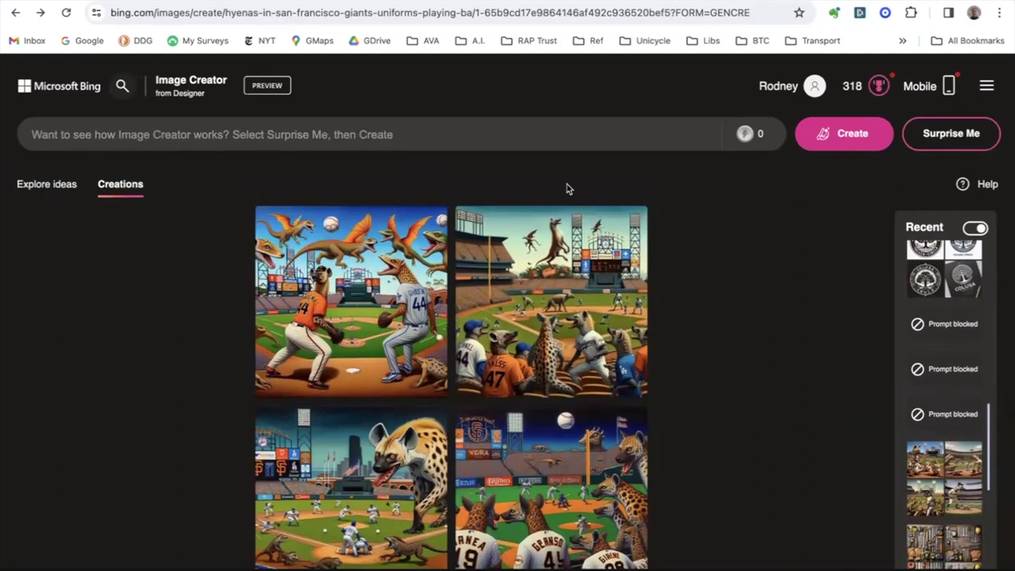
Switch to the Google Forms poll responses and copy the names Rick Steves and Jonas Salk from the different famous person question.
{"action": "key", "text": "ctrl+Tab"}
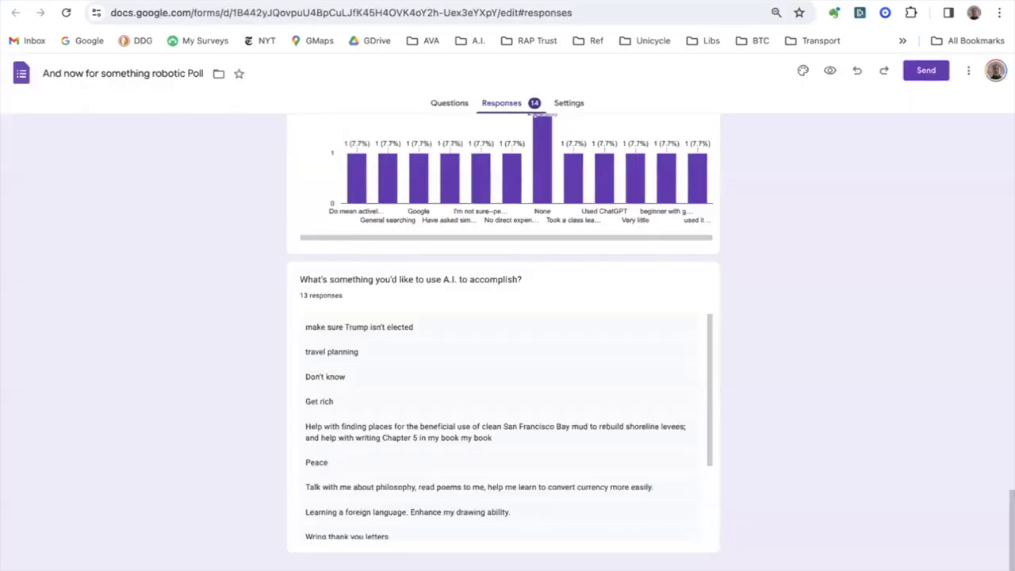
{"action": "scroll", "coordinate": [582, 284], "scroll_direction": "up", "scroll_amount": 6}
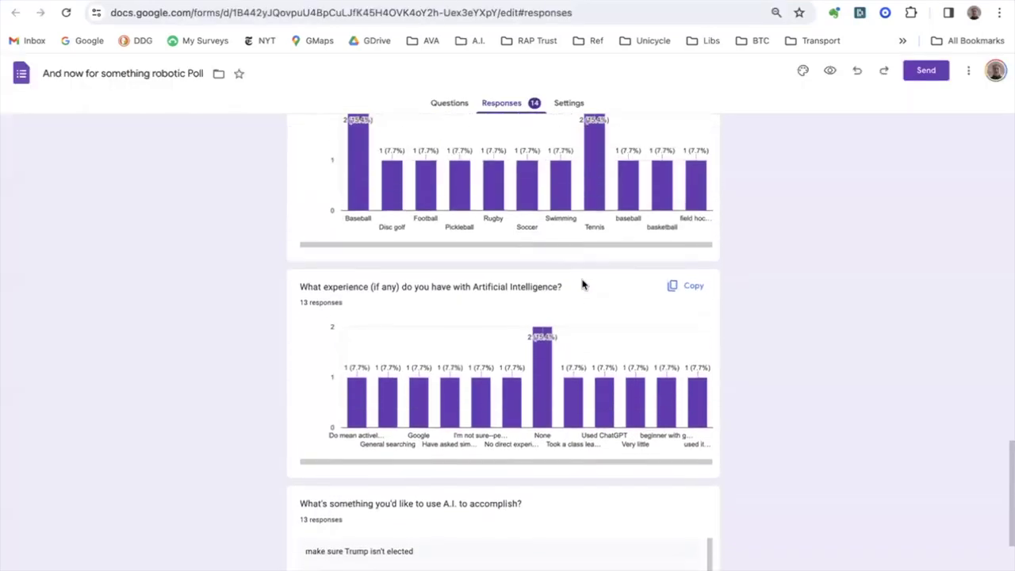
{"action": "scroll", "coordinate": [582, 284], "scroll_direction": "up", "scroll_amount": 7}
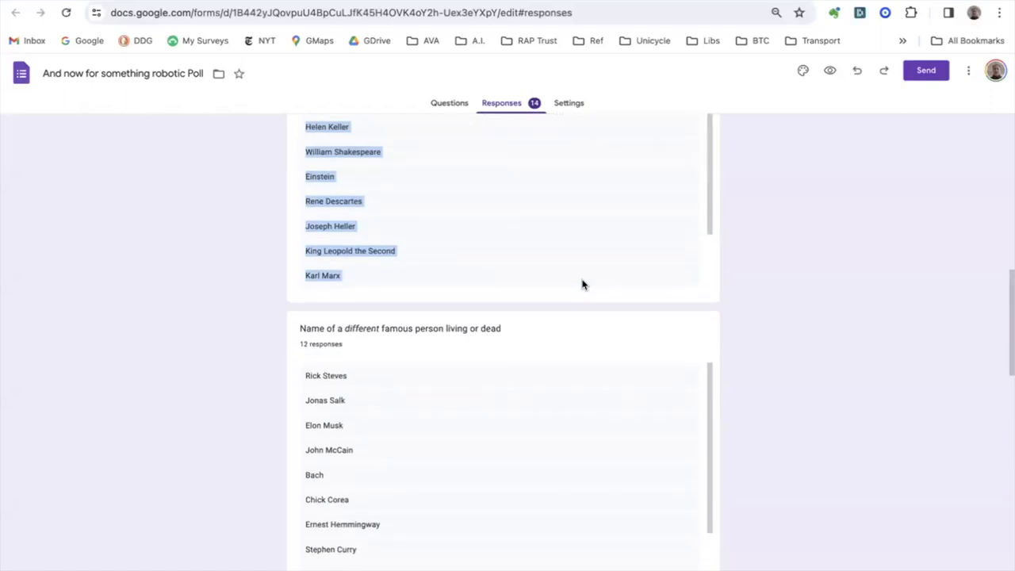
{"action": "scroll", "coordinate": [581, 284], "scroll_direction": "down", "scroll_amount": 1}
{"action": "left_click_drag", "start_coordinate": [349, 403], "coordinate": [290, 374]}
{"action": "key", "text": "ctrl+c"}
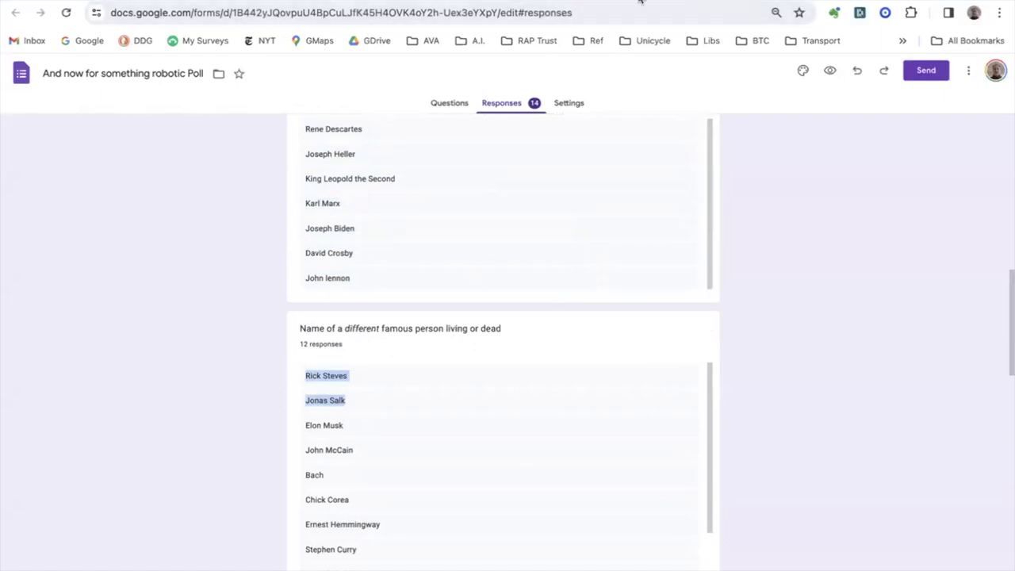
In Bing Image Creator, try to create images from "Rick Steves and Jonas Salk playing tennis in the style of picasso" and dismiss the warning.
{"action": "key", "text": "ctrl+Tab"}
{"action": "left_click", "coordinate": [528, 122]}
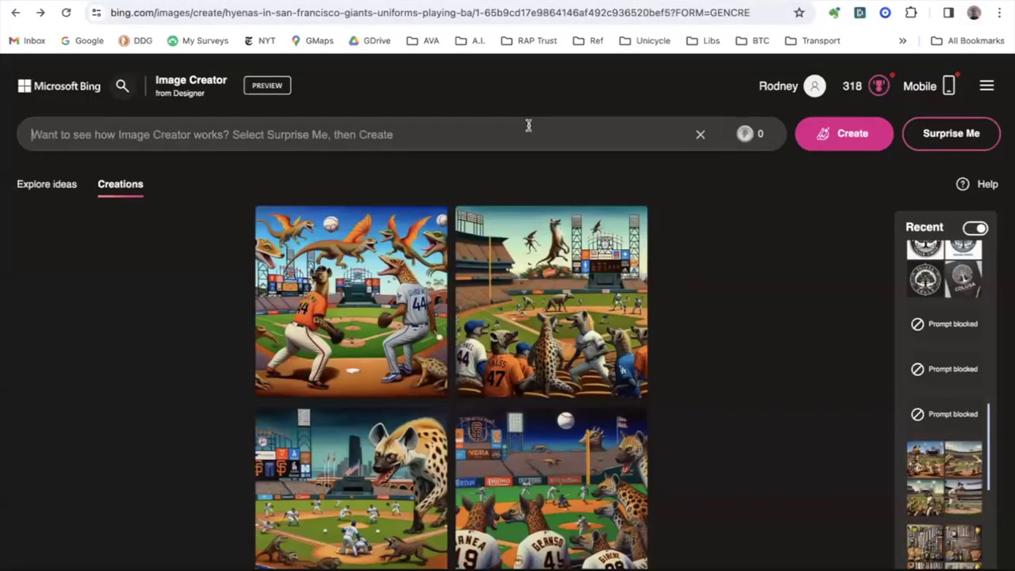
{"action": "key", "text": "ctrl+v"}
{"action": "key", "text": "Left"}
{"action": "key", "text": "Left"}
{"action": "key", "text": "Left"}
{"action": "key", "text": "Left"}
{"action": "key", "text": "Left"}
{"action": "key", "text": "Left"}
{"action": "key", "text": "Left"}
{"action": "key", "text": "Left"}
{"action": "key", "text": "Left"}
{"action": "key", "text": "Left"}
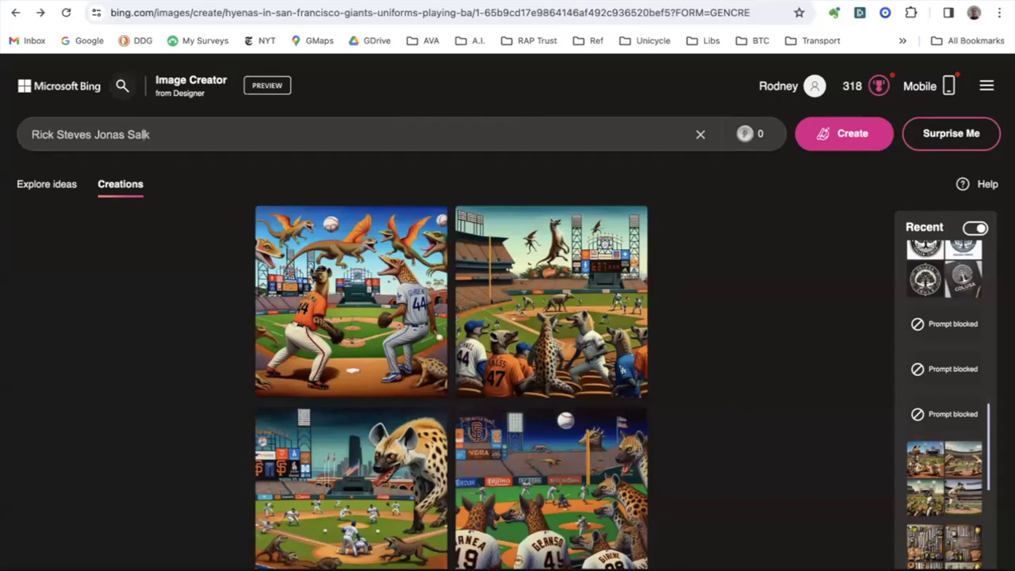
{"action": "type", "text": "and"}
{"action": "key", "text": "End"}
{"action": "type", "text": "playing tennis in the style of picasso"}
{"action": "left_click", "coordinate": [847, 137]}
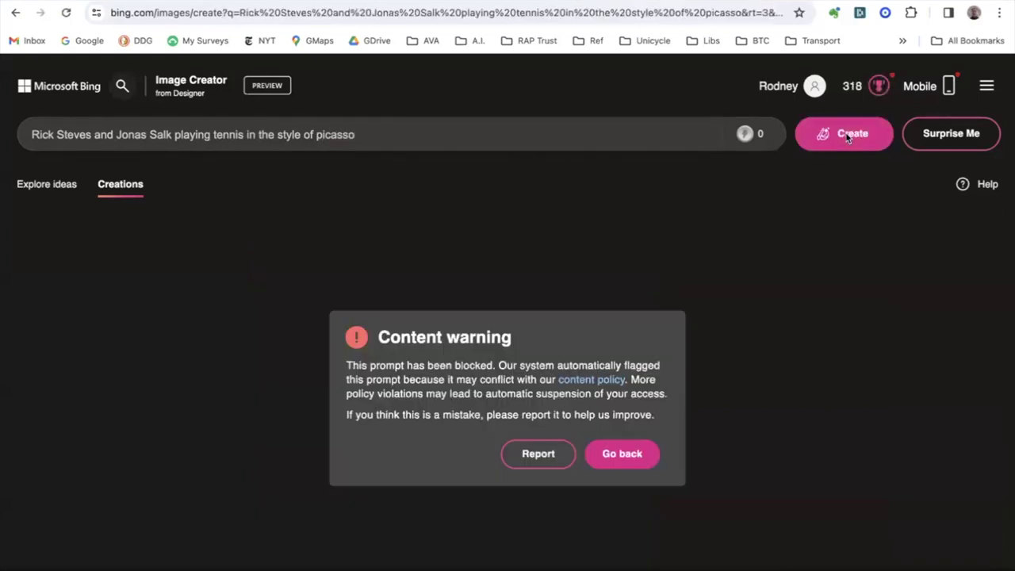
{"action": "left_click", "coordinate": [618, 455]}
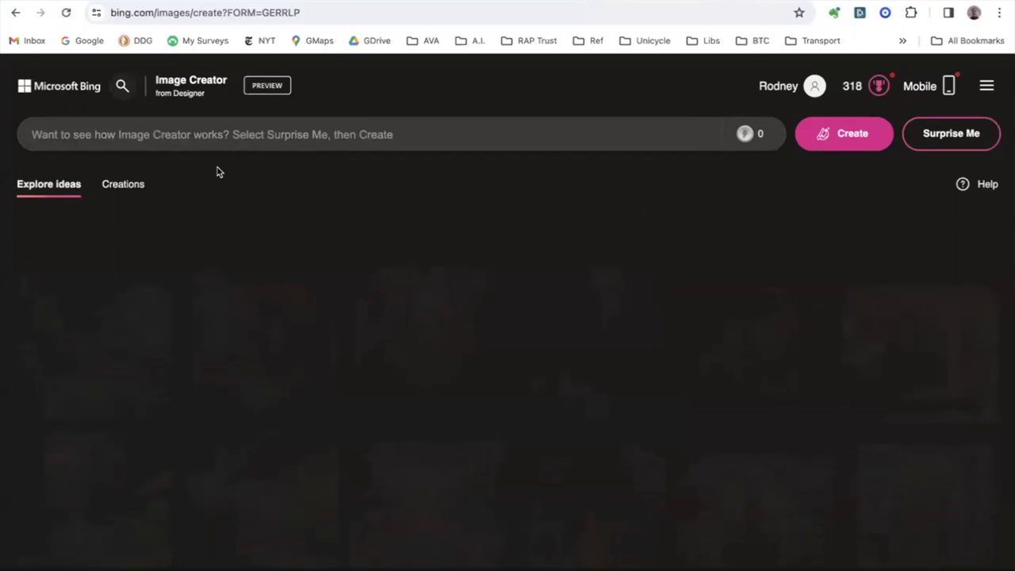
Enter the prompt "two men playing tennis in the style of picasso" and create the images.
{"action": "left_click", "coordinate": [220, 134]}
{"action": "type", "text": "tgwo men playing"}
{"action": "left_click", "coordinate": [39, 135]}
{"action": "key", "text": "BackSpace"}
{"action": "left_click", "coordinate": [113, 135]}
{"action": "type", "text": "te"}
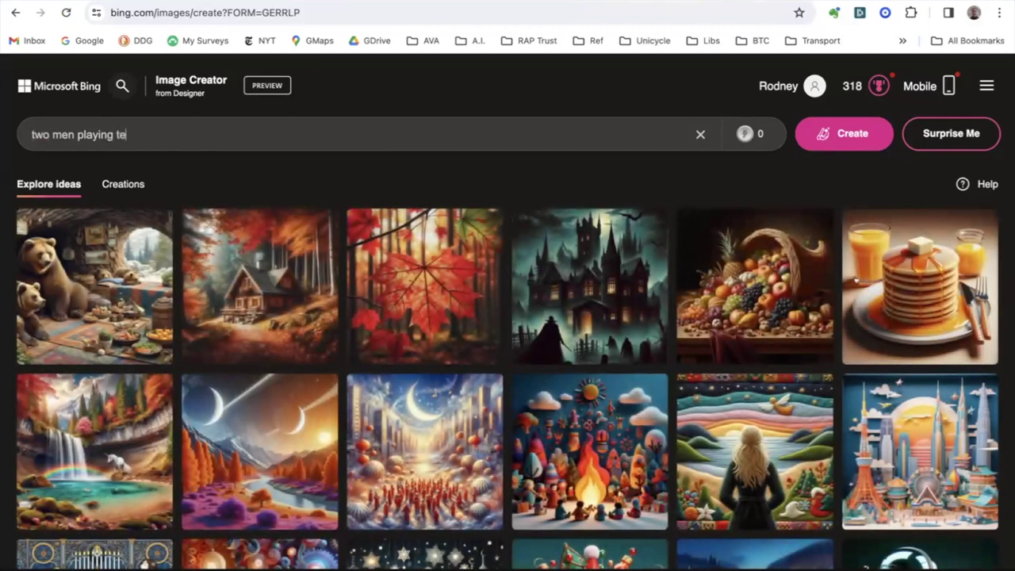
{"action": "type", "text": "nnis in the style of picasso"}
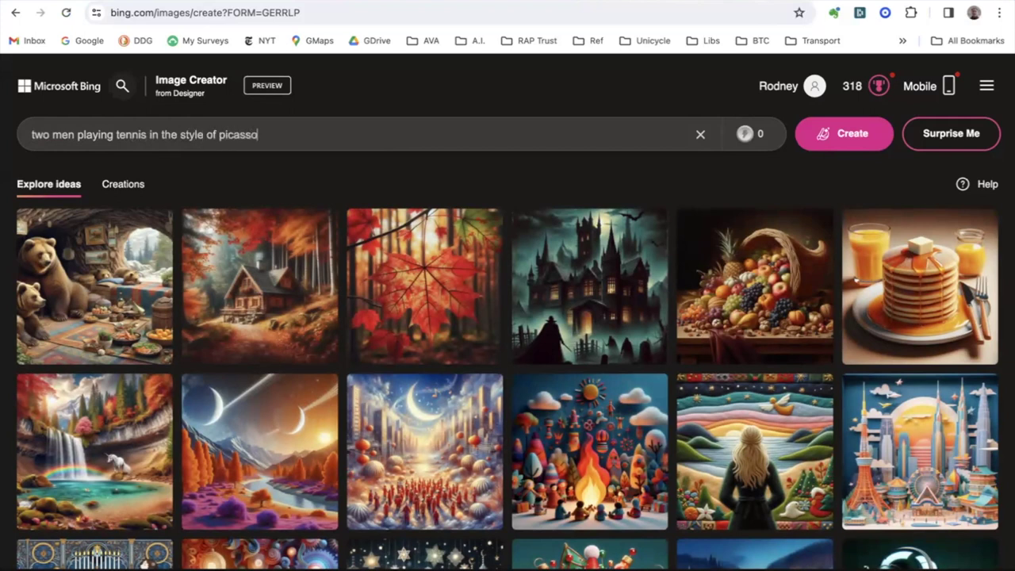
{"action": "left_click", "coordinate": [844, 136]}
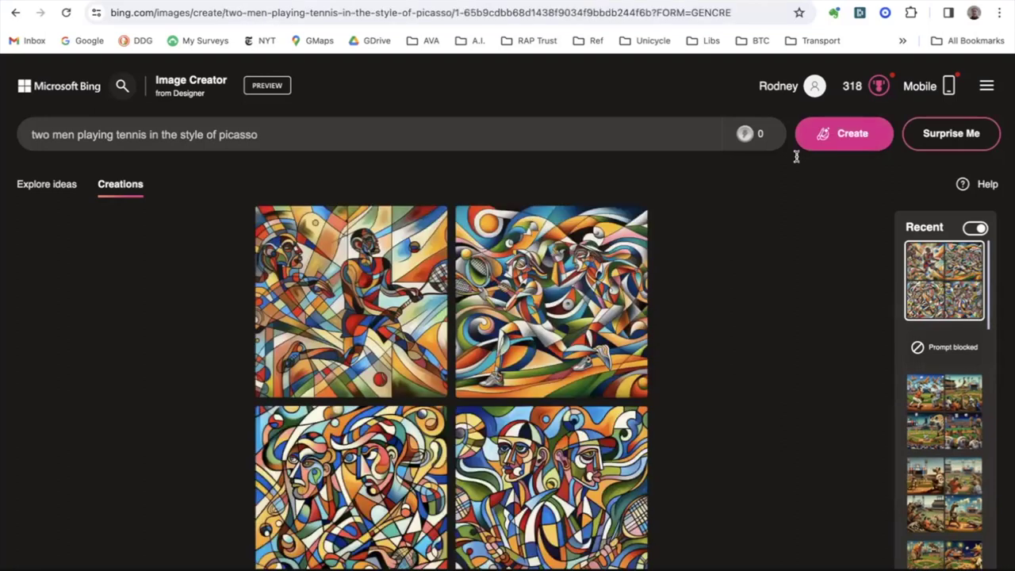
View each of the four Picasso-style tennis images at full size, one after another, and close the viewer.
{"action": "left_click", "coordinate": [342, 303]}
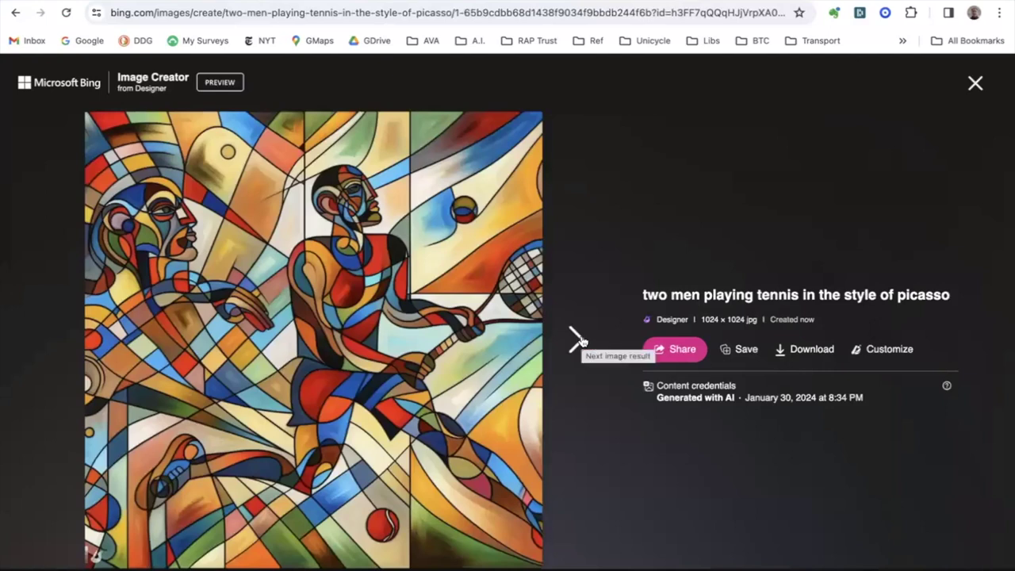
{"action": "left_click", "coordinate": [577, 339]}
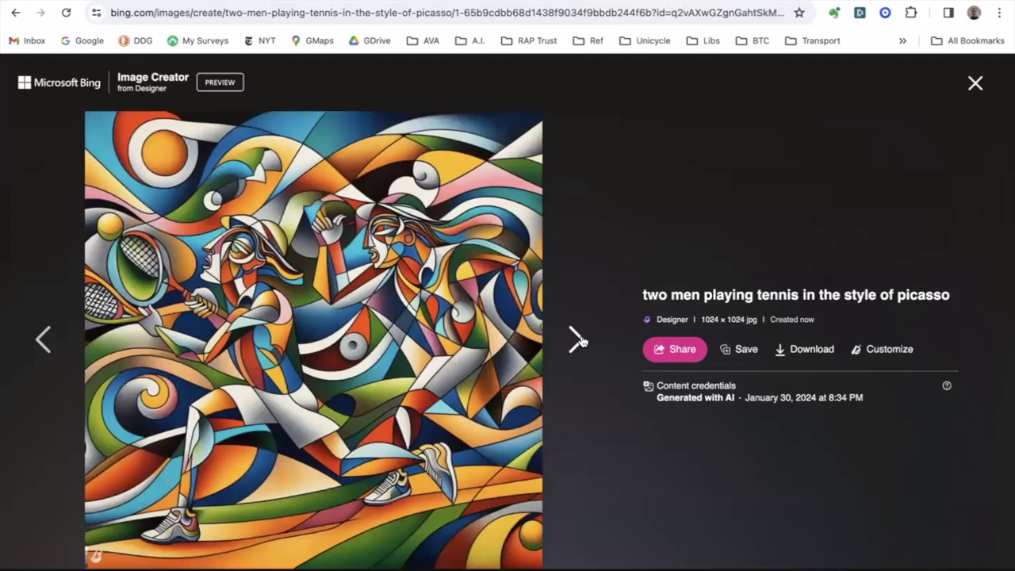
{"action": "left_click", "coordinate": [576, 339]}
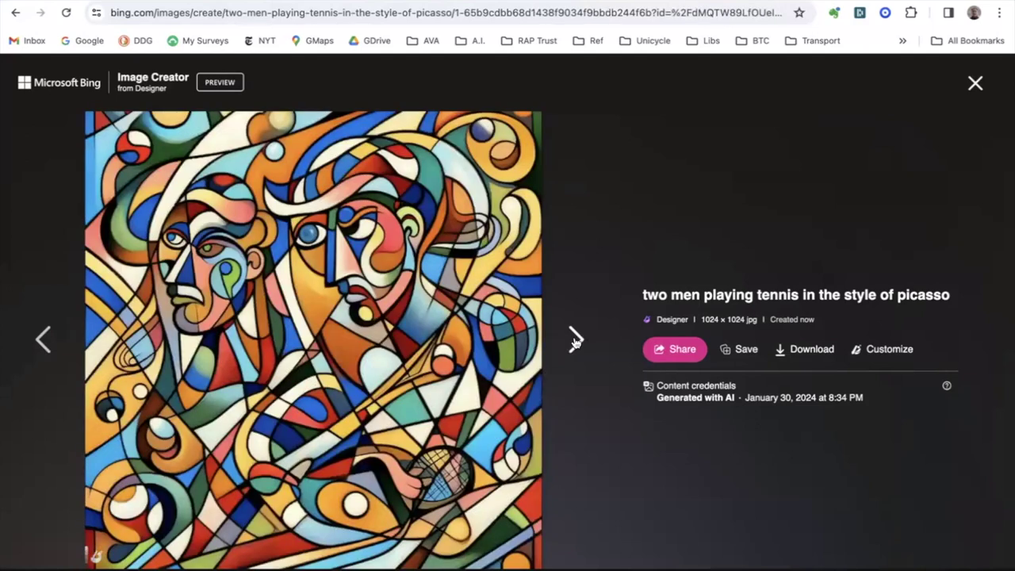
{"action": "left_click", "coordinate": [576, 339]}
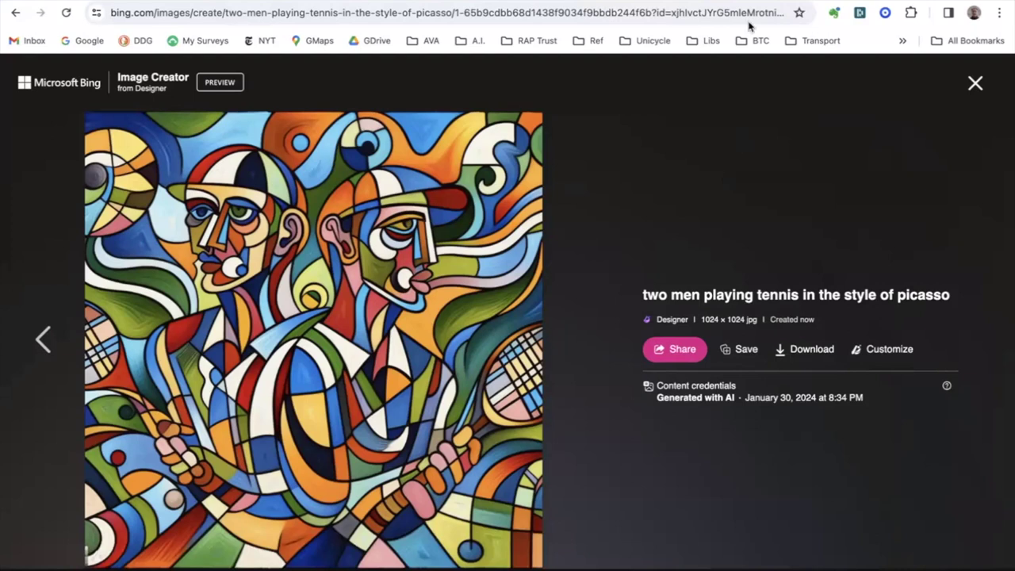
{"action": "left_click", "coordinate": [974, 83]}
Replace the artist in the prompt with "joan brown" and create the images of two men playing tennis.
{"action": "left_click_drag", "start_coordinate": [277, 135], "coordinate": [221, 135]}
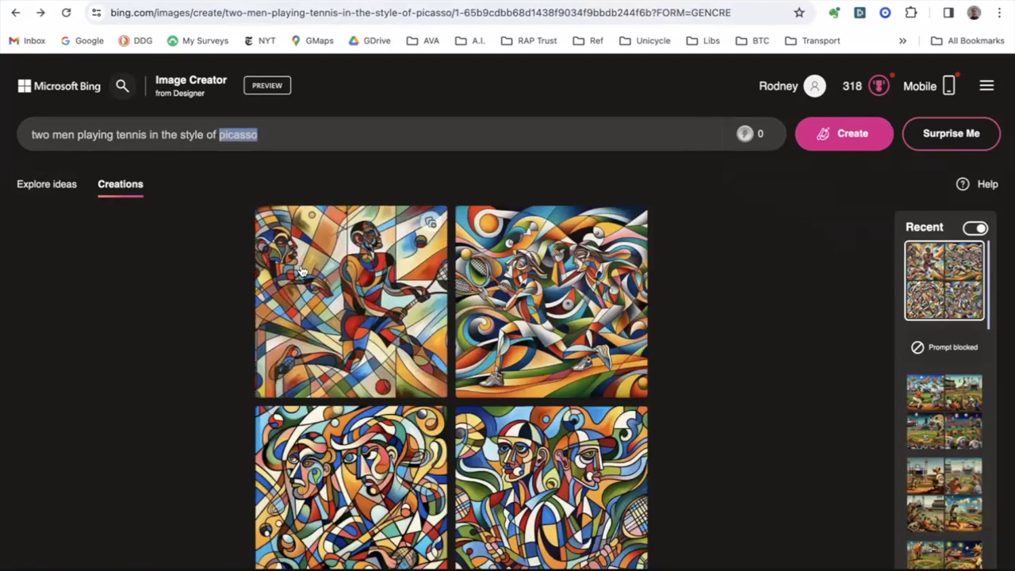
{"action": "type", "text": "joan brown"}
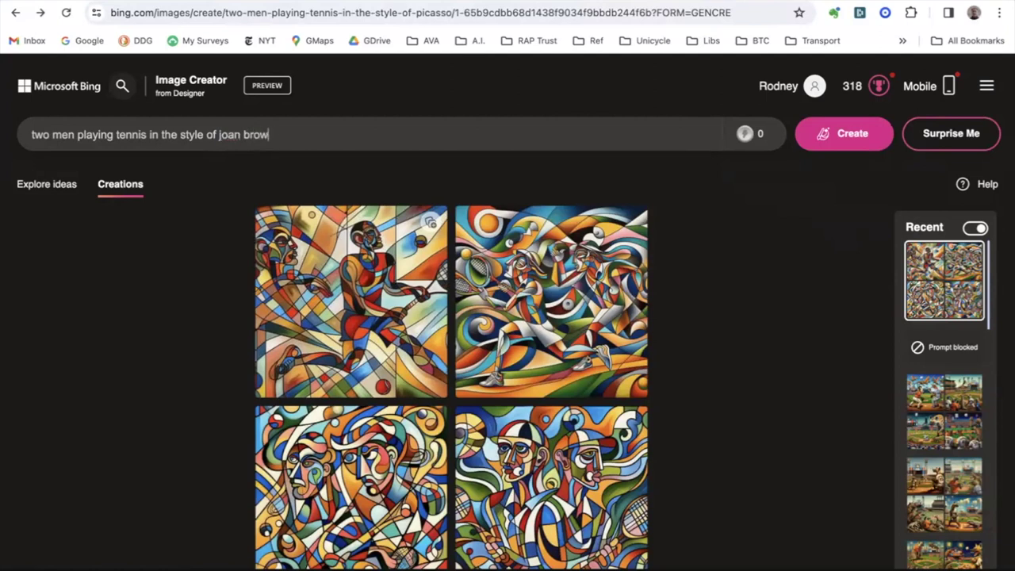
{"action": "left_click", "coordinate": [841, 135]}
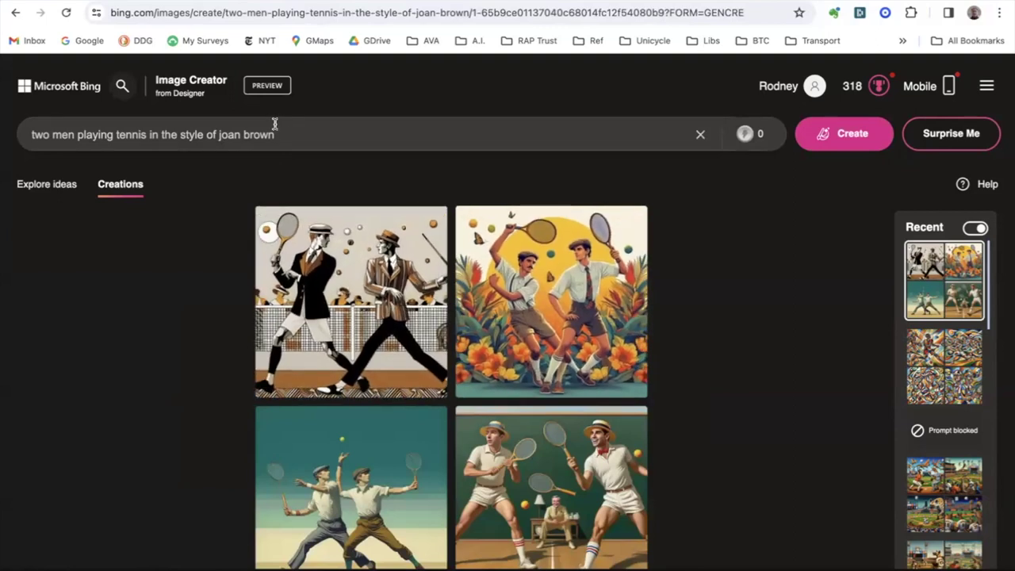
Change the artist in the tennis prompt to "botticelli" and create the images.
{"action": "left_click_drag", "start_coordinate": [254, 133], "coordinate": [219, 135]}
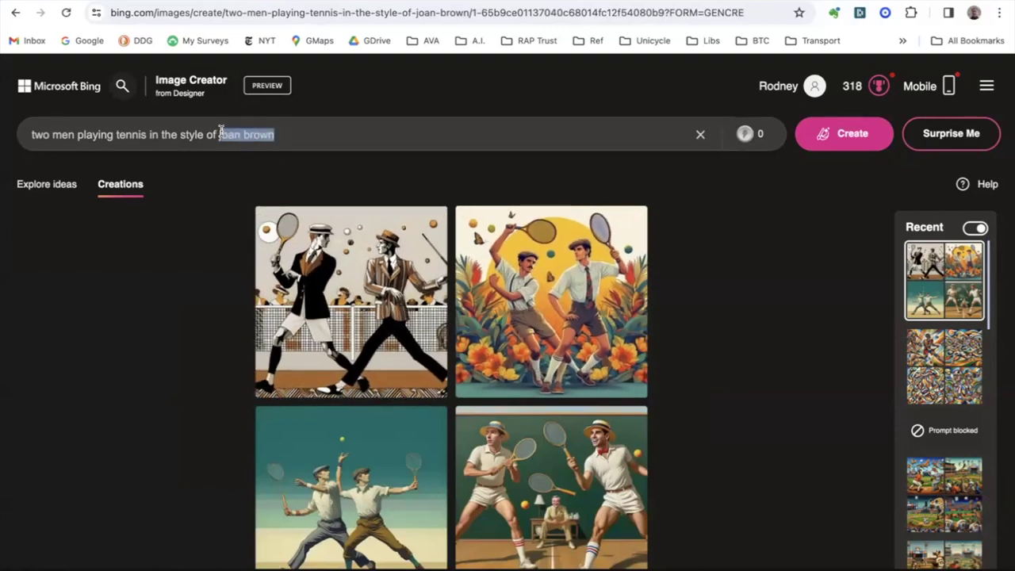
{"action": "key", "text": "BackSpace"}
{"action": "type", "text": "botticelli"}
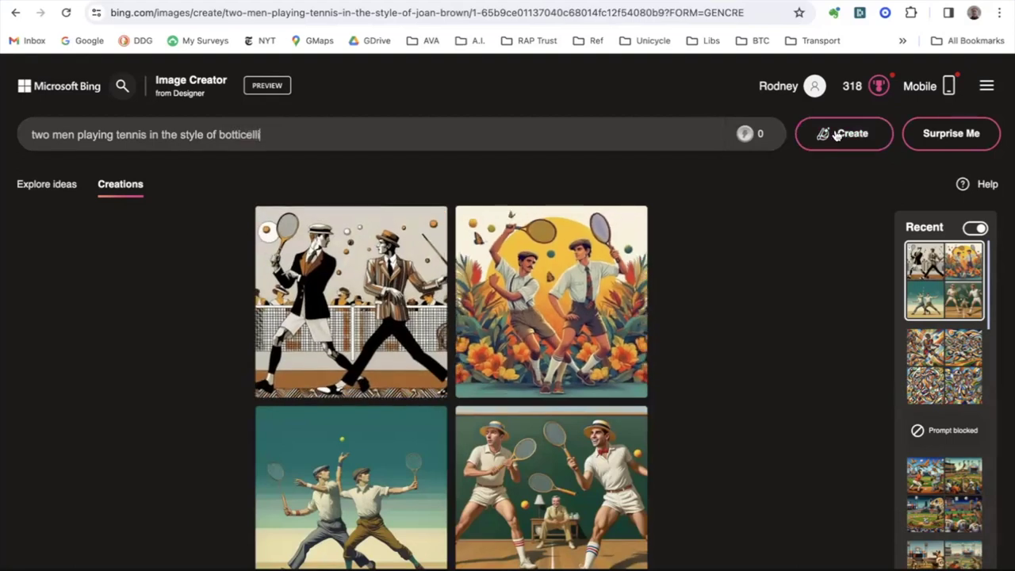
{"action": "left_click", "coordinate": [863, 135]}
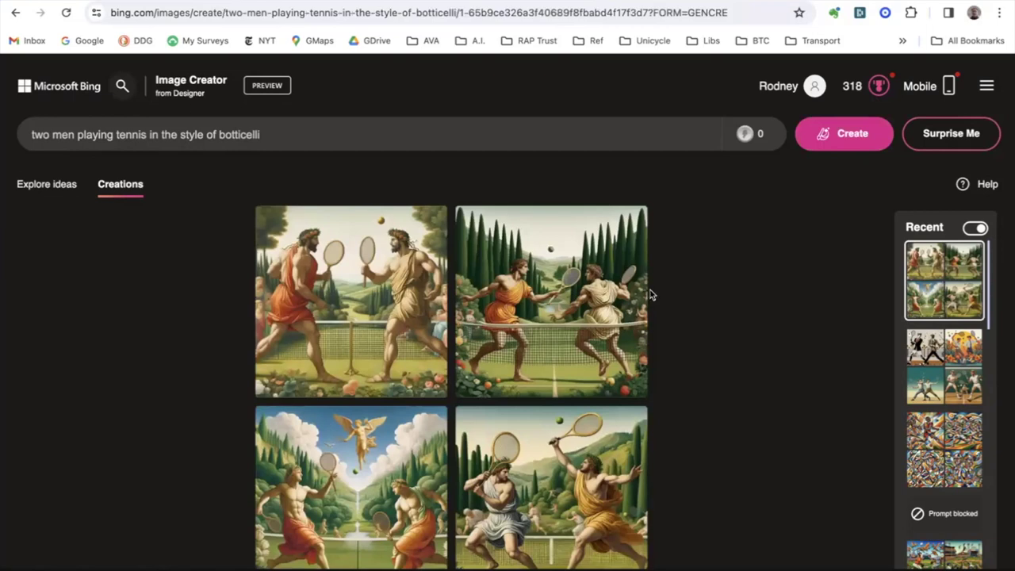
Look through the four Botticelli-style tennis images at full size, go back to the third one, and return to the results overview.
{"action": "left_click", "coordinate": [353, 314]}
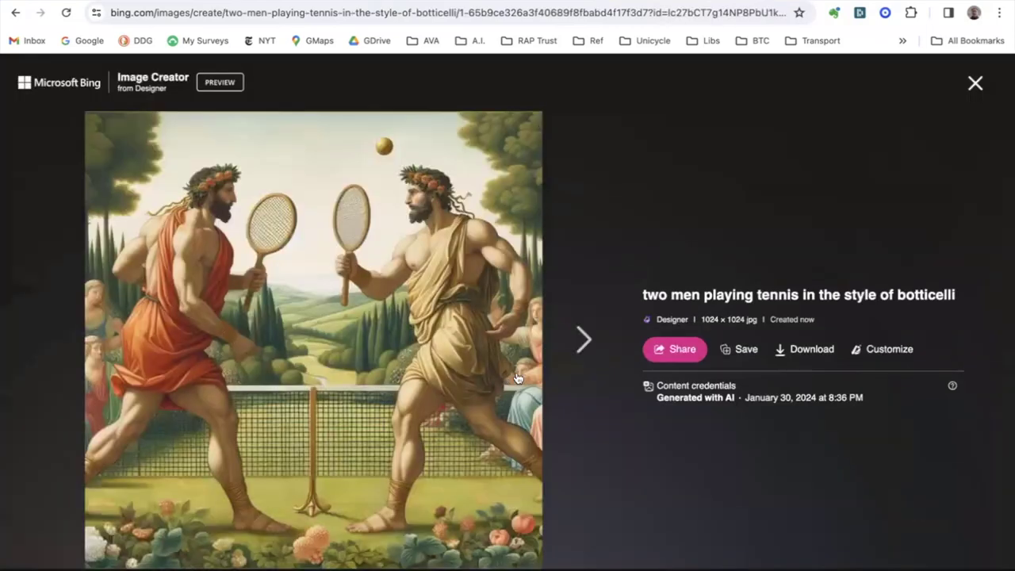
{"action": "left_click", "coordinate": [575, 341]}
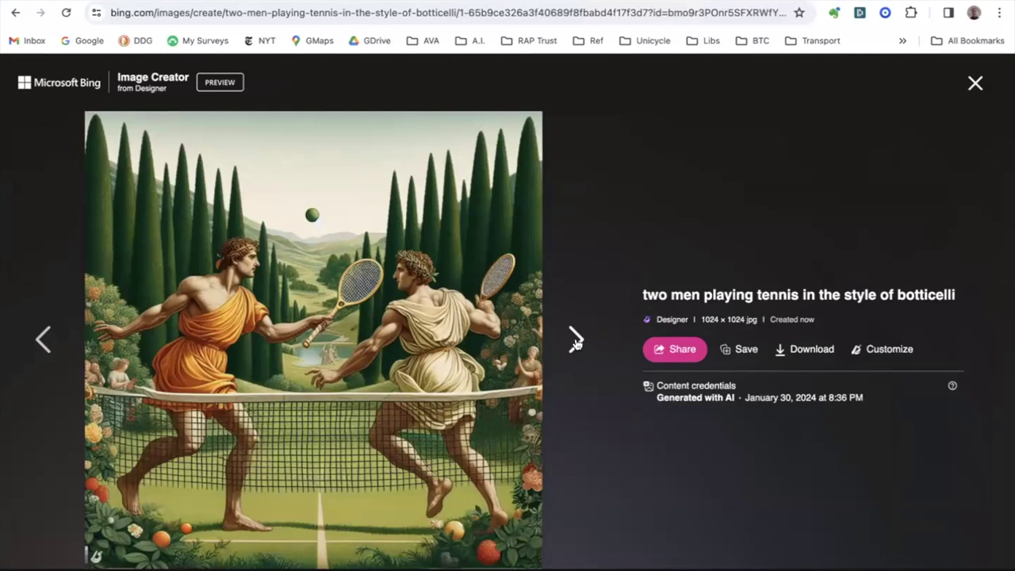
{"action": "left_click", "coordinate": [576, 341]}
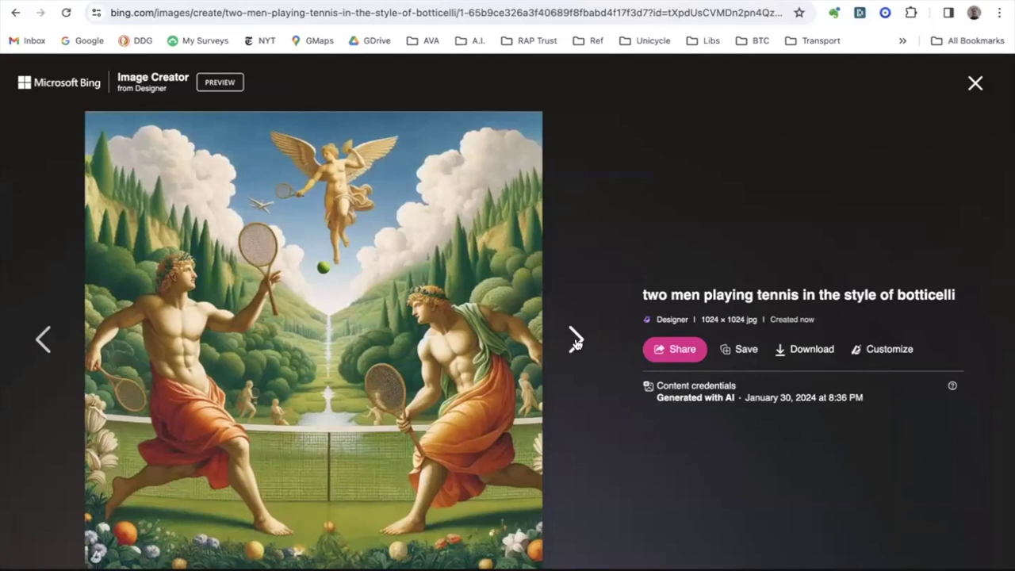
{"action": "left_click", "coordinate": [576, 342]}
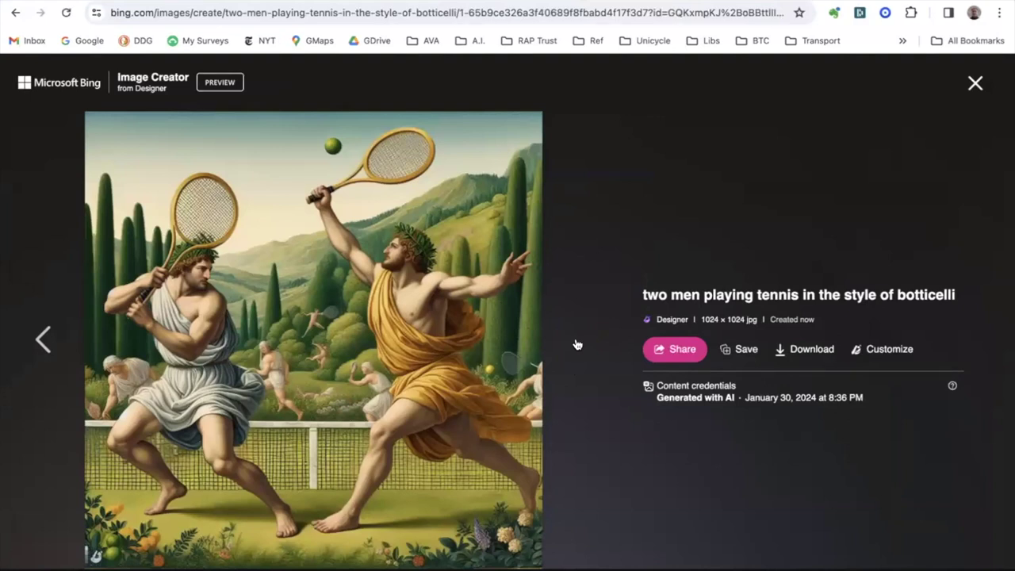
{"action": "left_click", "coordinate": [44, 339]}
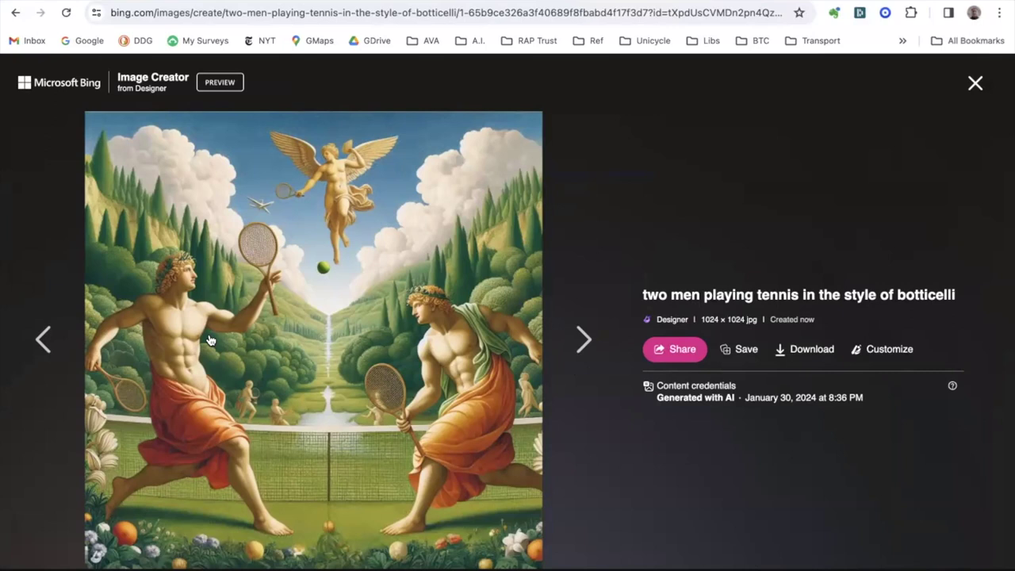
{"action": "left_click", "coordinate": [974, 86]}
{"action": "scroll", "coordinate": [717, 494], "scroll_direction": "down", "scroll_amount": 1}
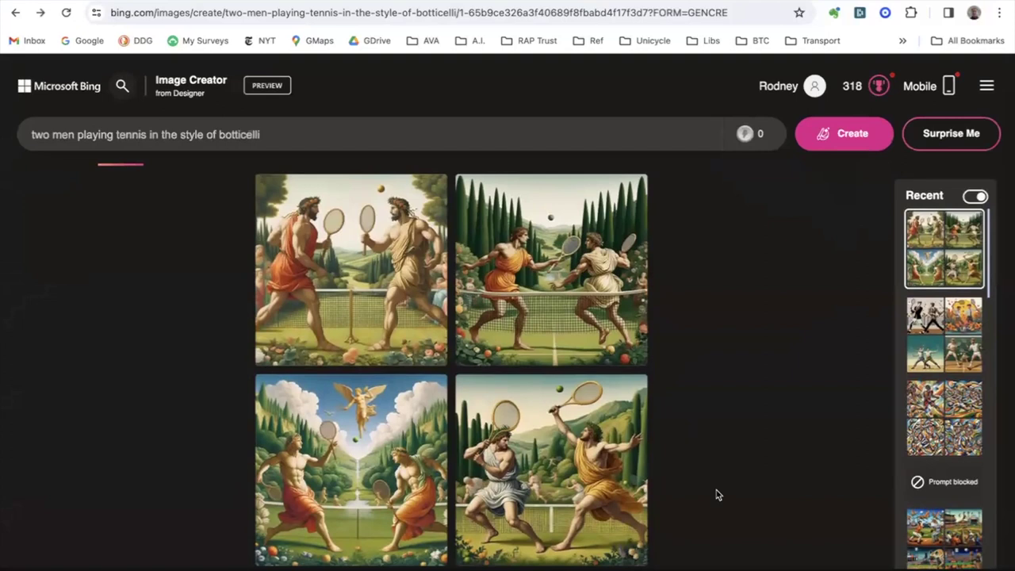